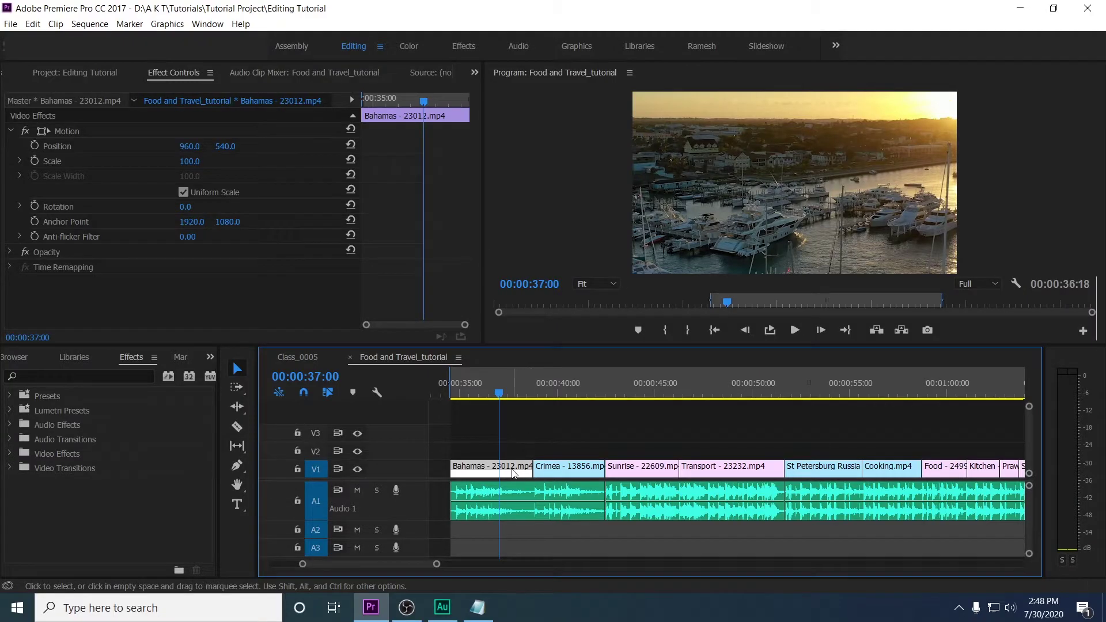
# Step: Zoom into the timeline, select the Bahamas clip and move the playhead to 00:00:37:18
pyautogui.click(506, 493)
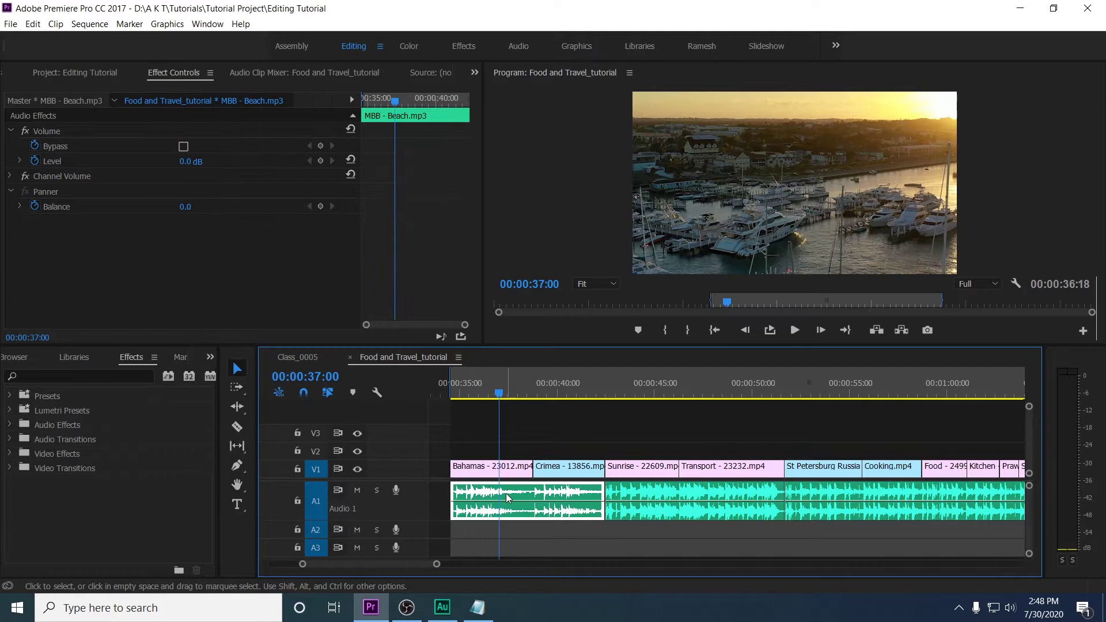
pyautogui.press('=')
pyautogui.click(689, 477)
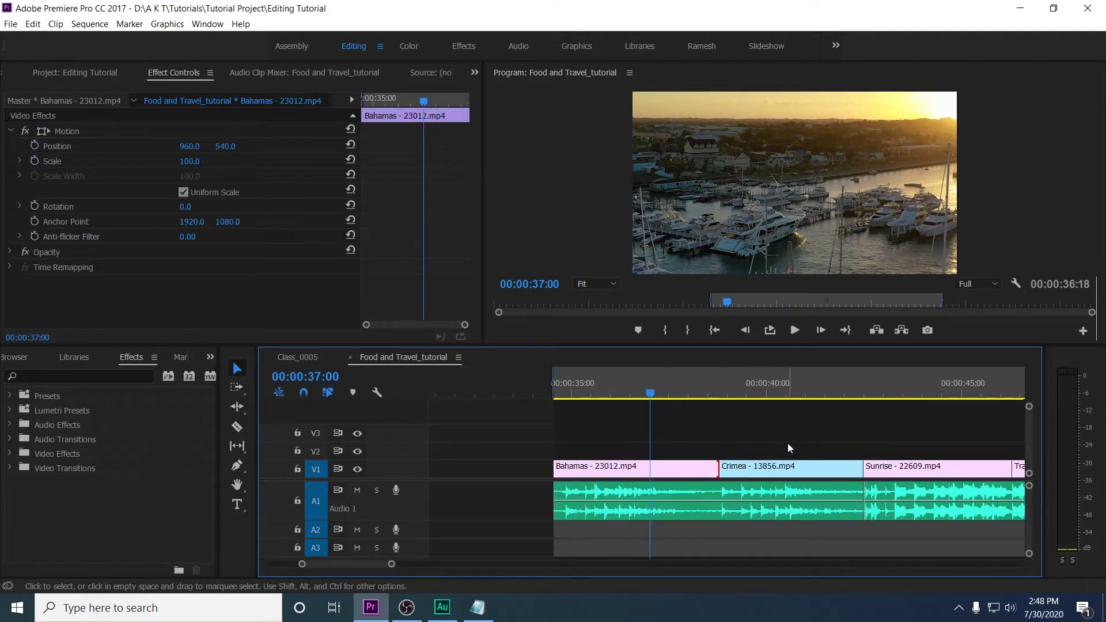
pyautogui.click(670, 488)
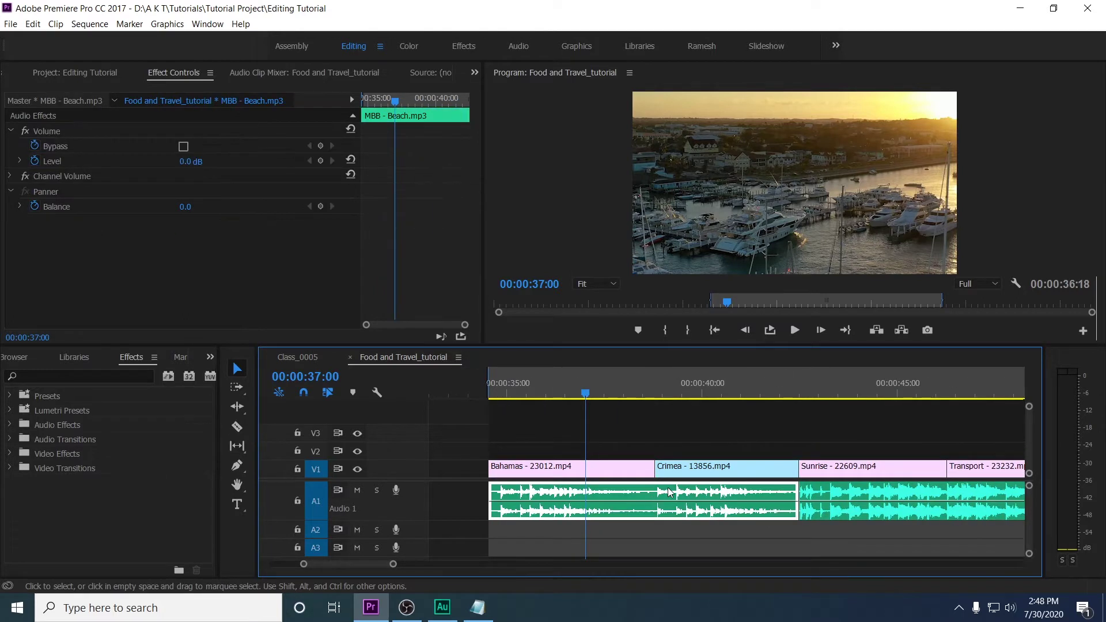
pyautogui.click(628, 466)
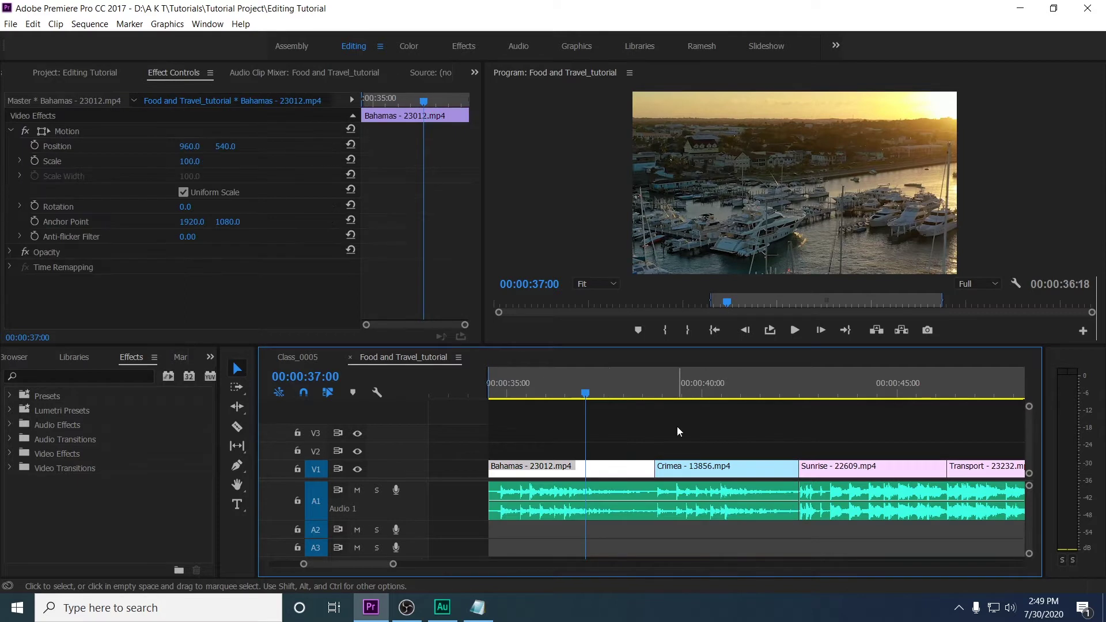
pyautogui.moveTo(582, 384); pyautogui.dragTo(609, 403)
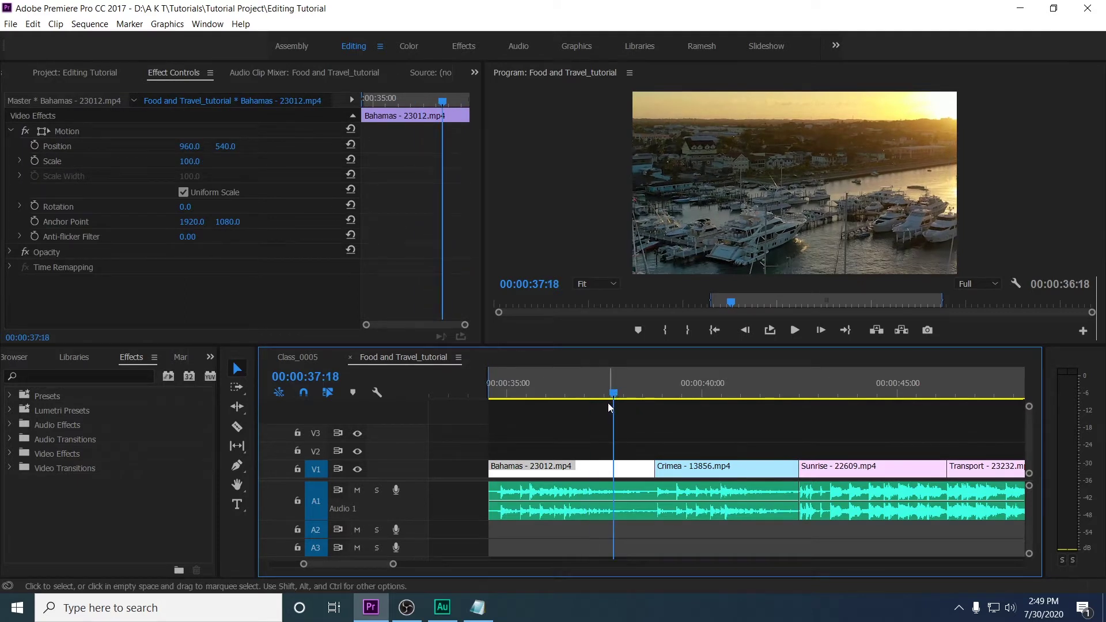
# Step: Close the Effects panel from its panel menu and bring it back via Window > Effects
pyautogui.click(141, 357)
pyautogui.click(153, 358)
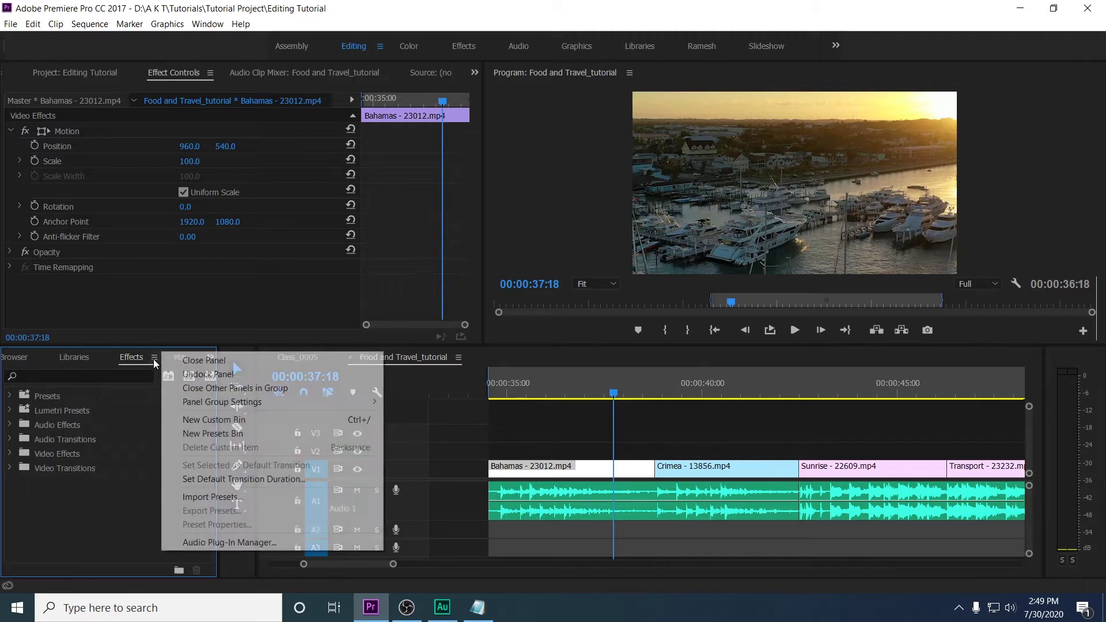
pyautogui.click(213, 361)
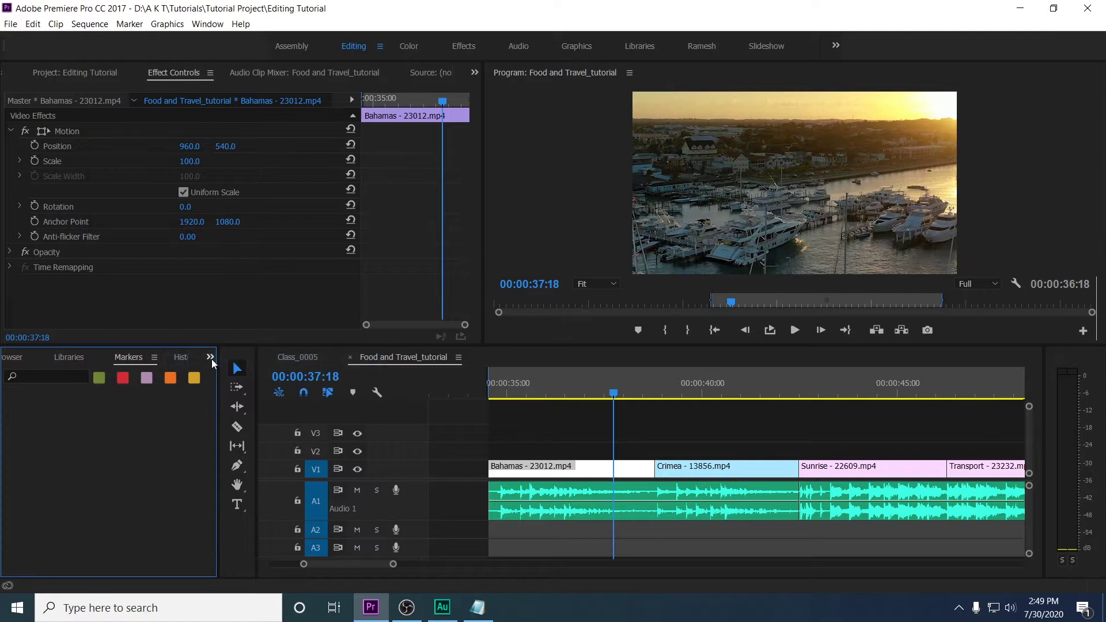
pyautogui.click(200, 26)
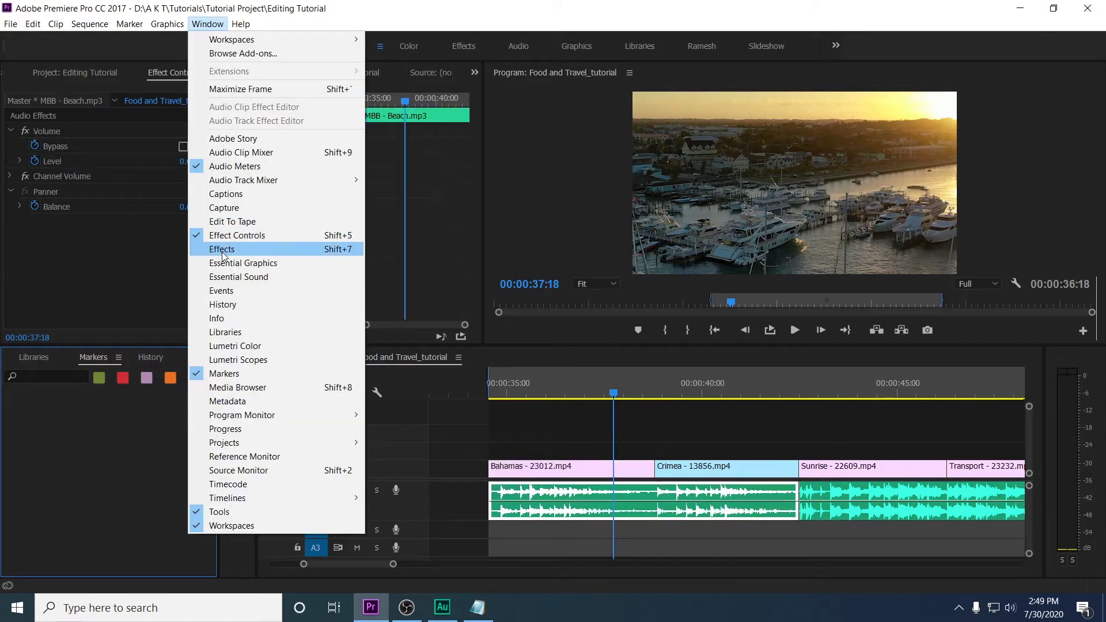
pyautogui.click(343, 251)
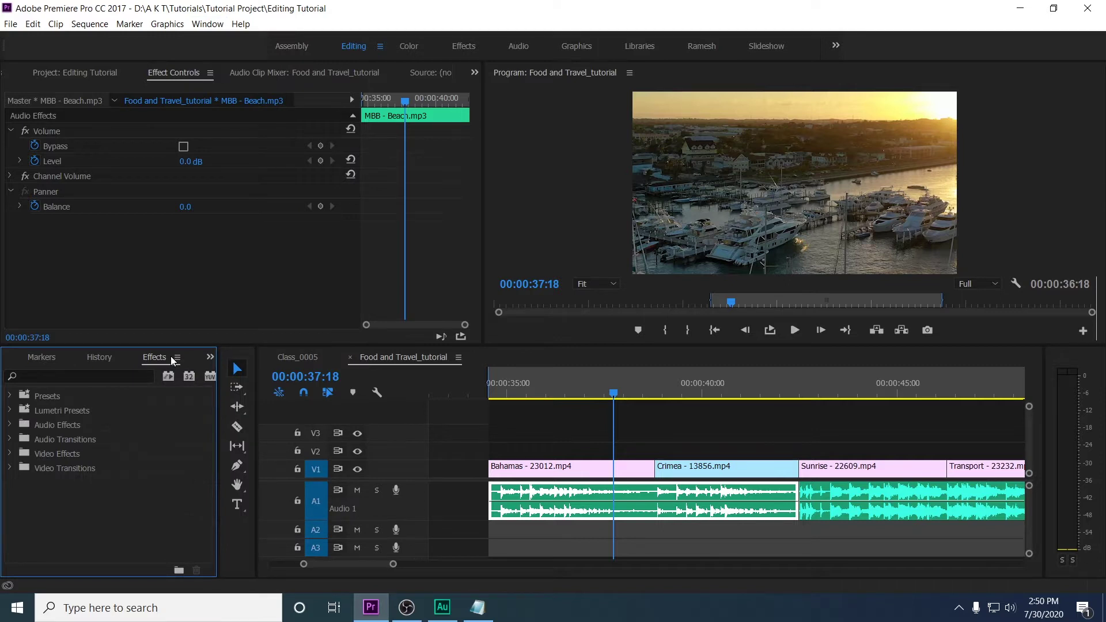
# Step: Expand the Video Transitions folder in the Effects panel
pyautogui.click(67, 427)
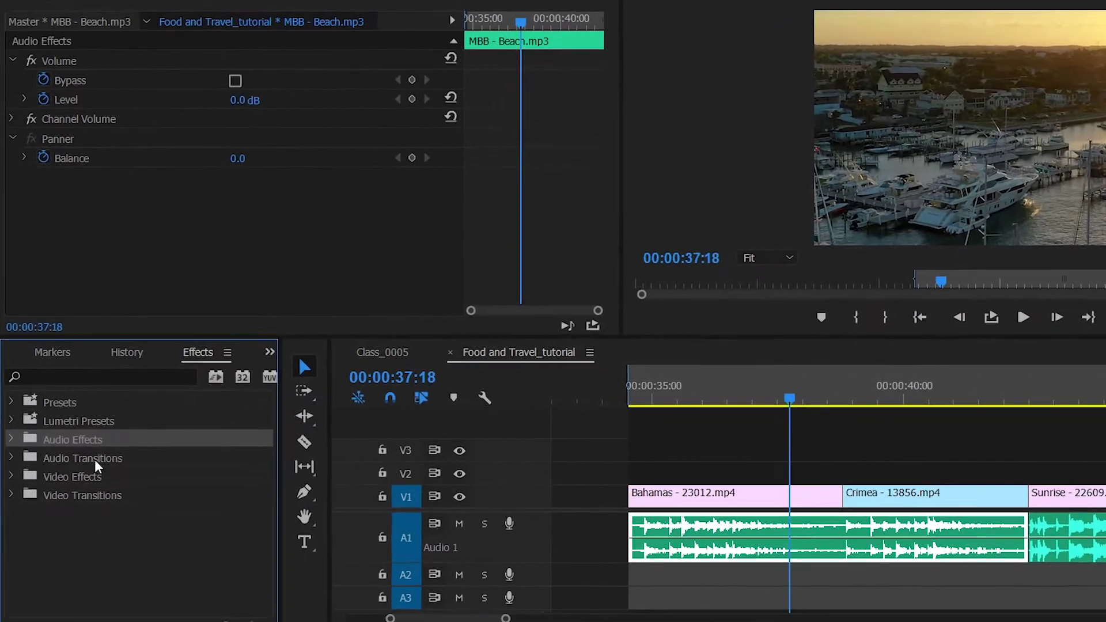
pyautogui.click(103, 474)
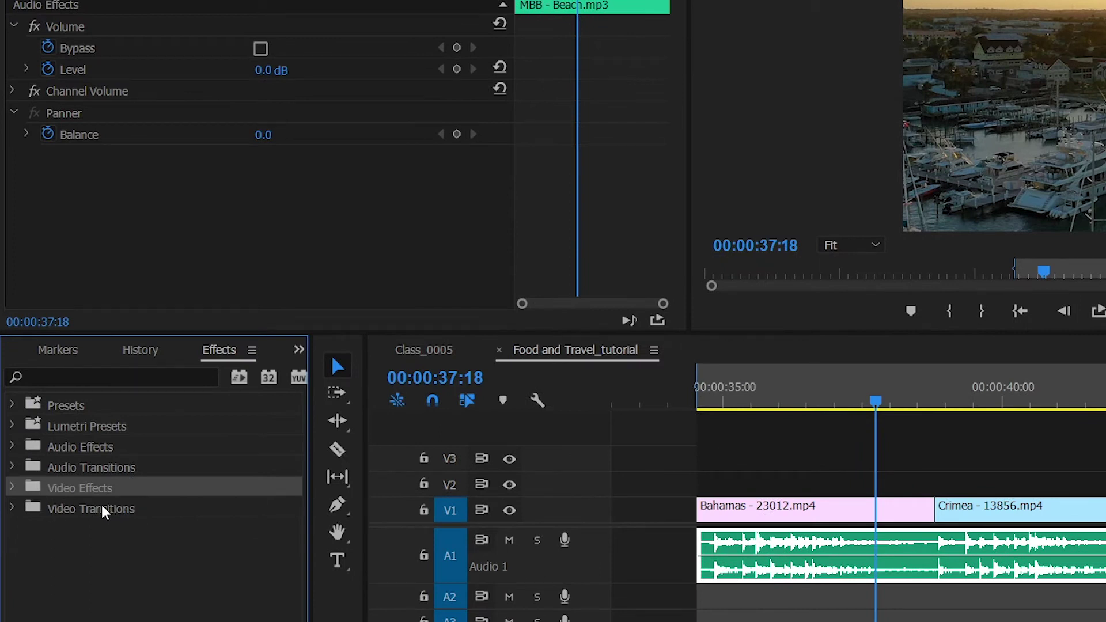
pyautogui.click(101, 507)
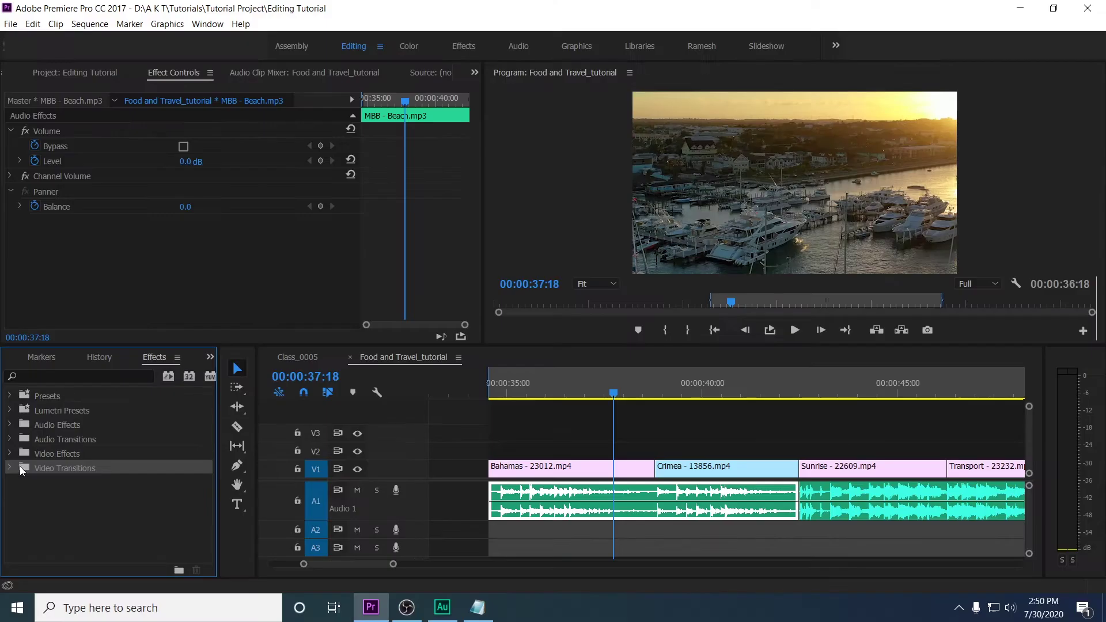
pyautogui.click(12, 509)
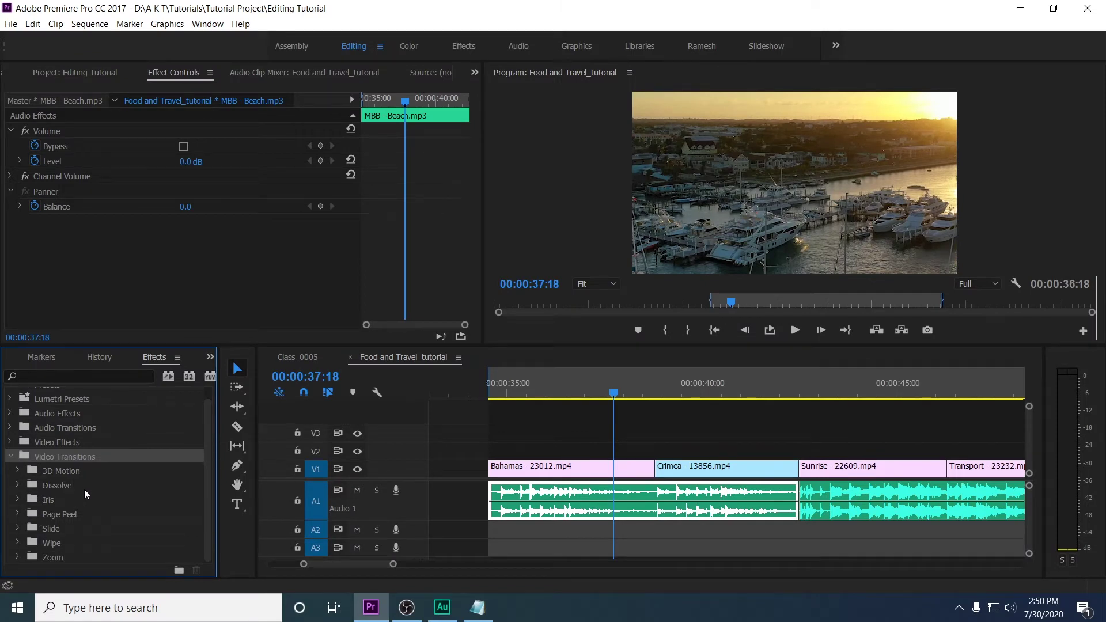
# Step: Expand Dissolve and put Cross Dissolve on the Bahamas–Crimea cut
pyautogui.click(15, 486)
pyautogui.click(19, 485)
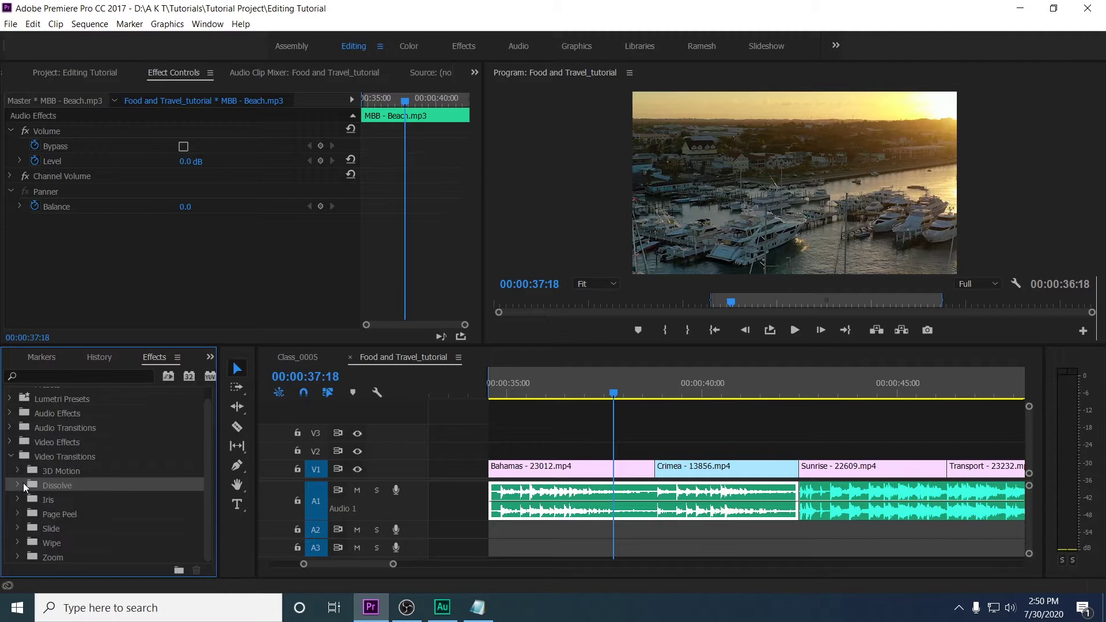
pyautogui.click(19, 486)
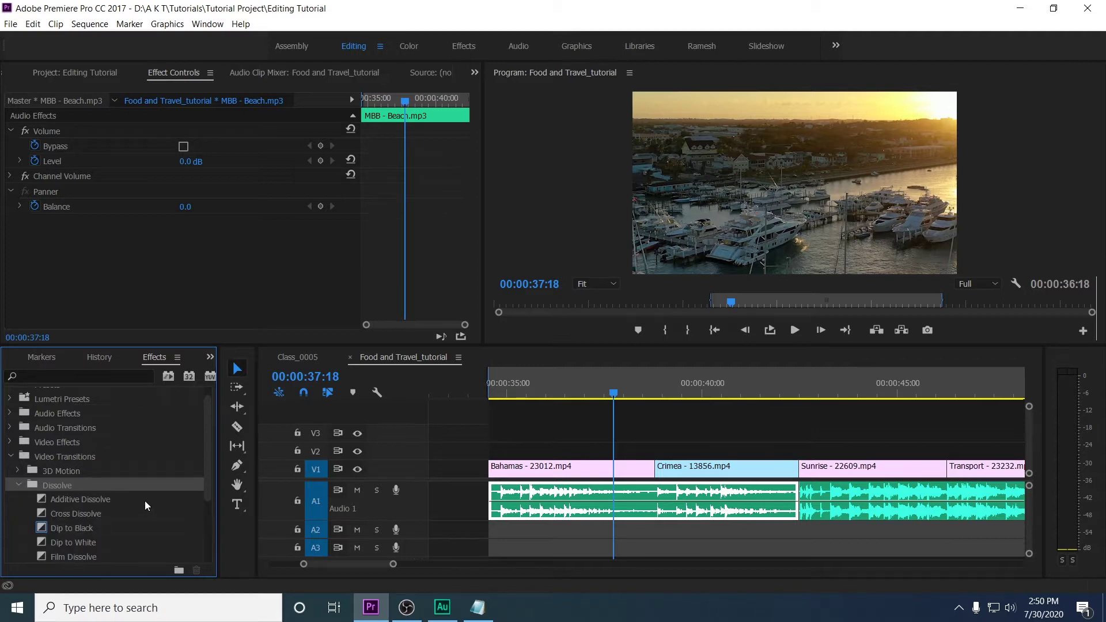
pyautogui.hotkey('ctrl', 'z')
pyautogui.click(39, 514)
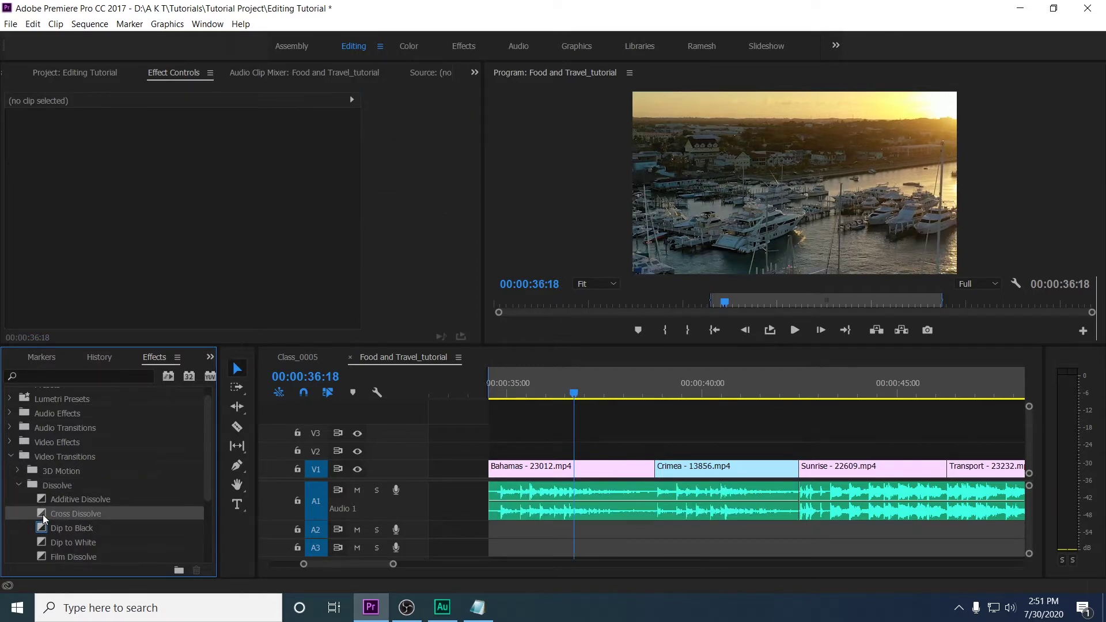
pyautogui.moveTo(42, 513)
pyautogui.mouseDown()
pyautogui.moveTo(657, 469)
pyautogui.moveTo(614, 469)
pyautogui.mouseUp()
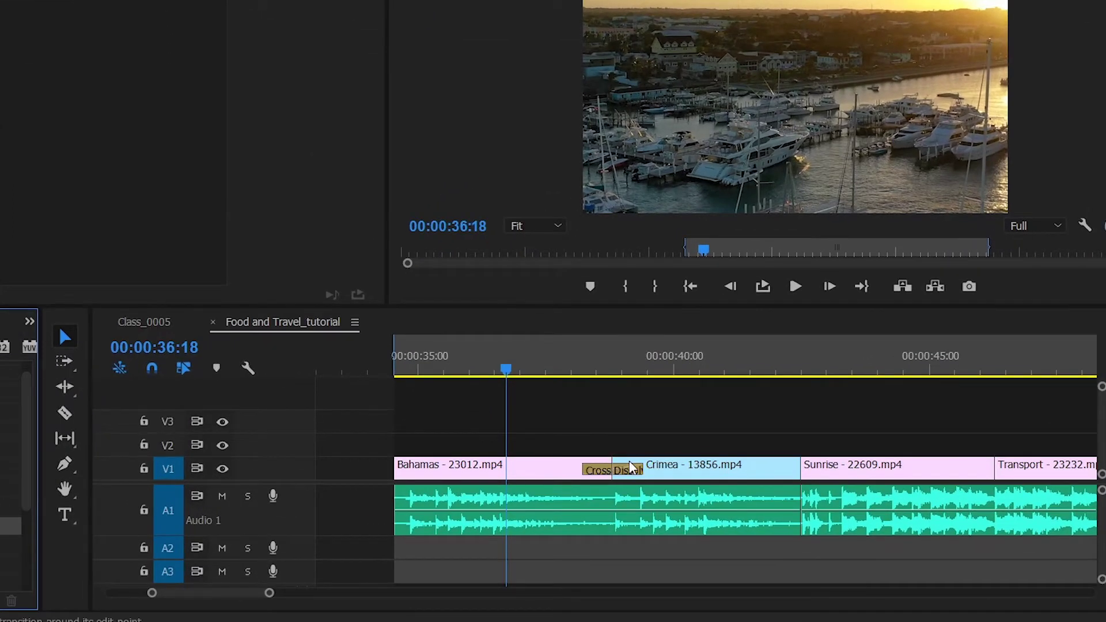
# Step: Preview the Cross Dissolve, then replace it with Dip to Black
pyautogui.click(592, 468)
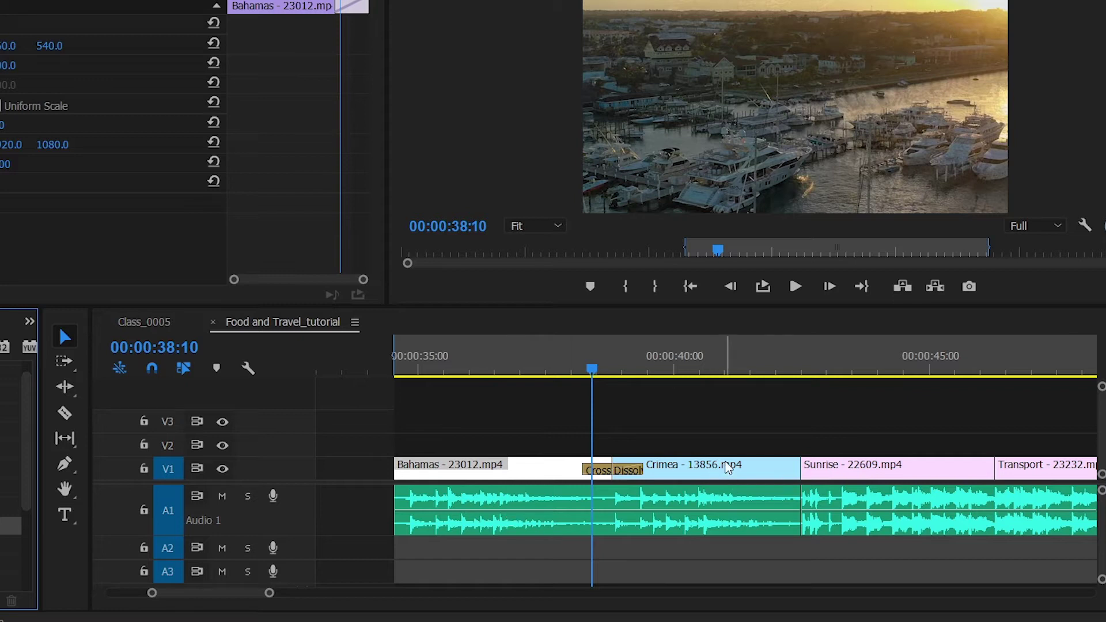
pyautogui.click(621, 472)
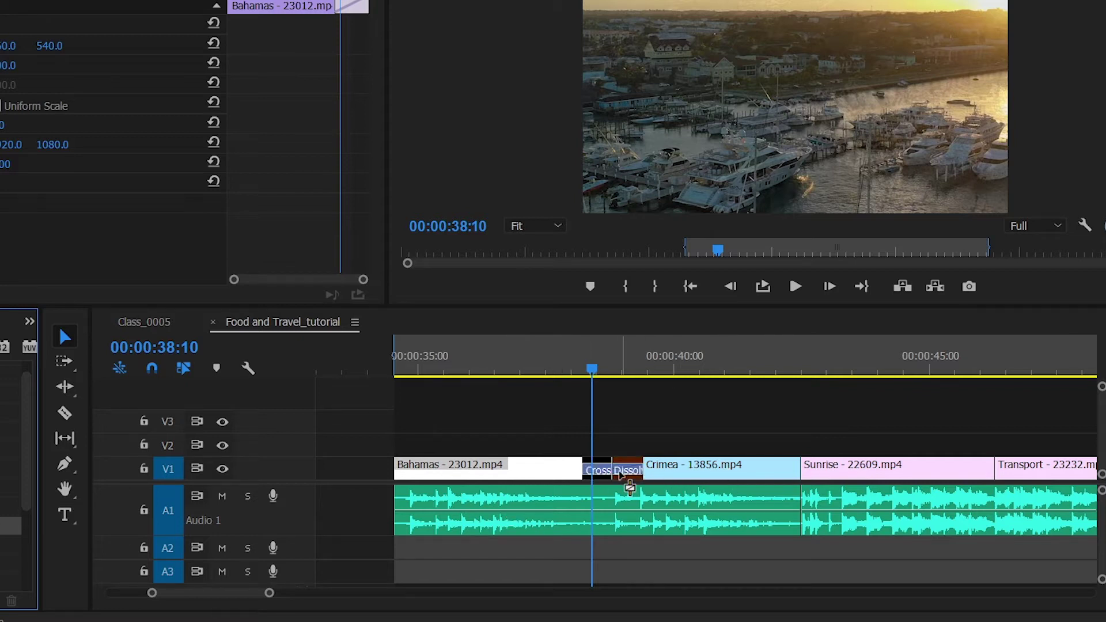
pyautogui.press('space')
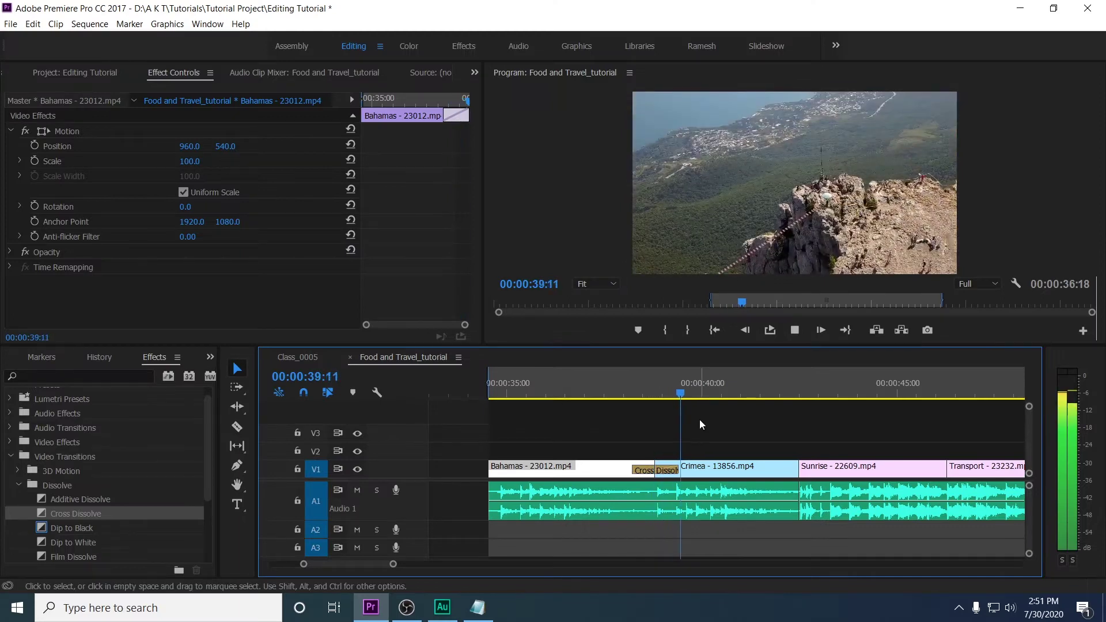
pyautogui.click(657, 470)
pyautogui.scroll(-1, 95, 542)
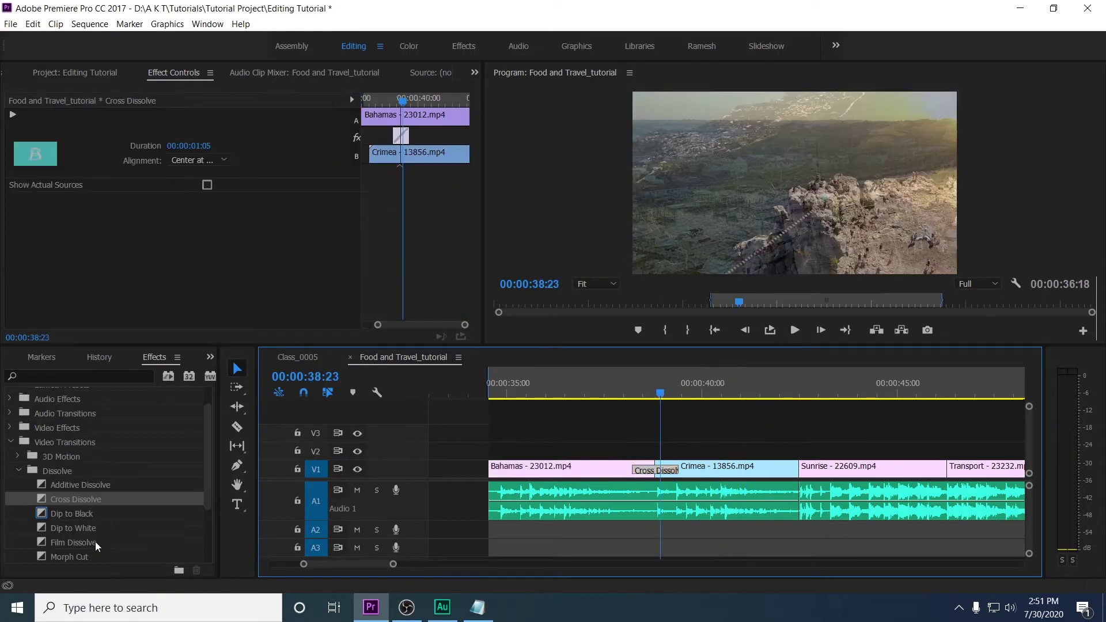
pyautogui.moveTo(76, 515); pyautogui.dragTo(657, 470)
# Step: Finish placing Dip to Black on the cut and play it back
pyautogui.click(614, 474)
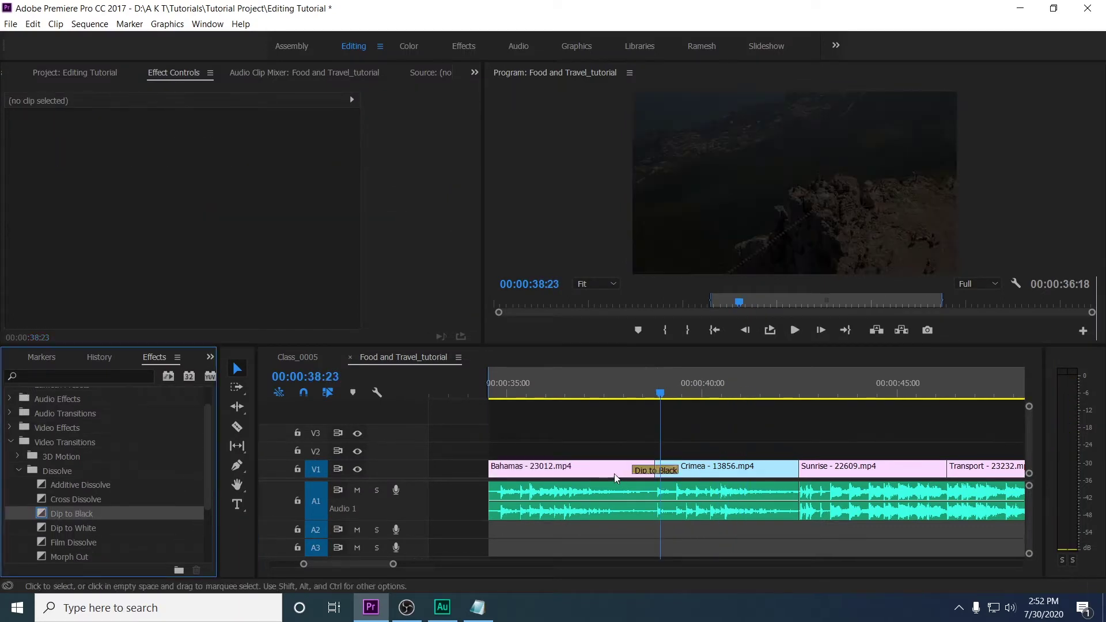
pyautogui.click(614, 386)
pyautogui.press('space')
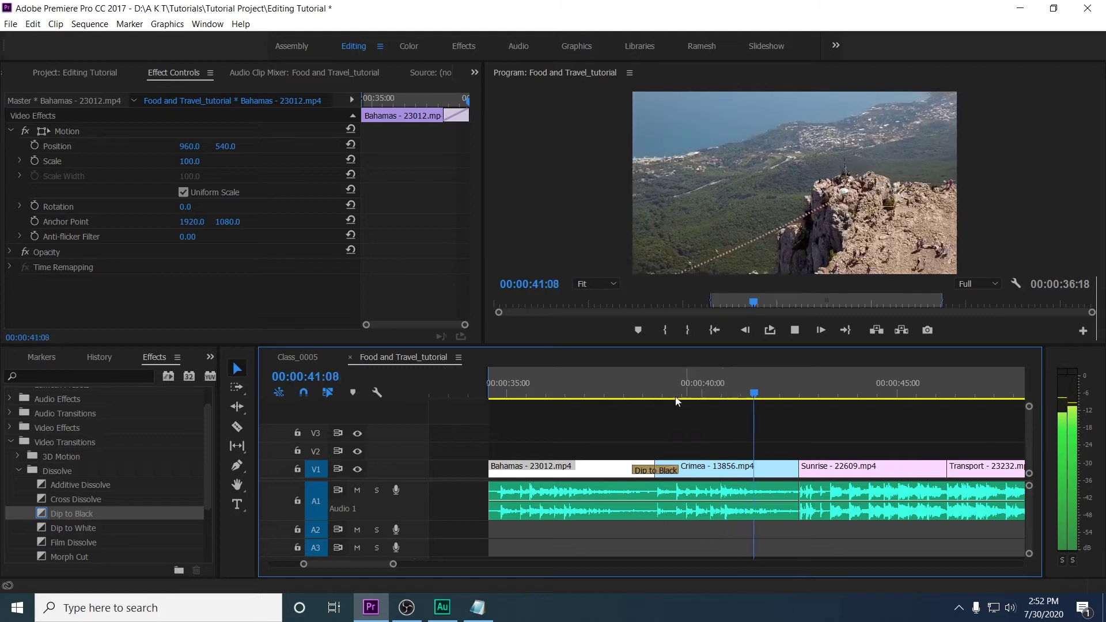
pyautogui.press('space')
# Step: Replace the transition with Dip to White and preview it
pyautogui.moveTo(156, 528); pyautogui.dragTo(655, 470)
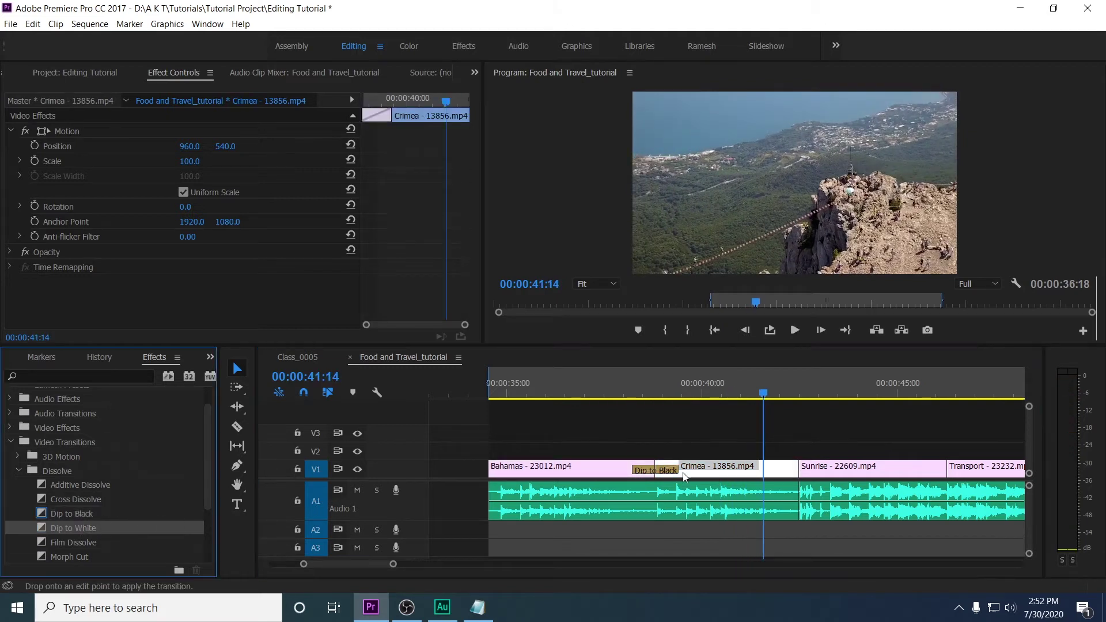
pyautogui.click(625, 395)
pyautogui.press('space')
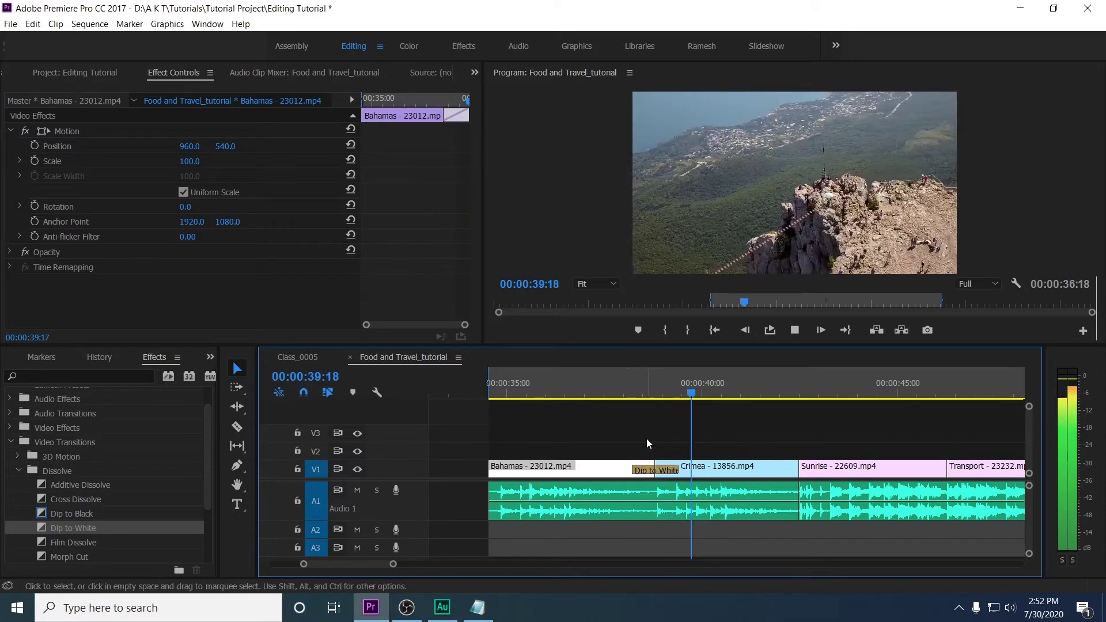
pyautogui.press('space')
# Step: Clear the Dip to White transition, then collapse Dissolve and expand the Iris folder
pyautogui.click(669, 470)
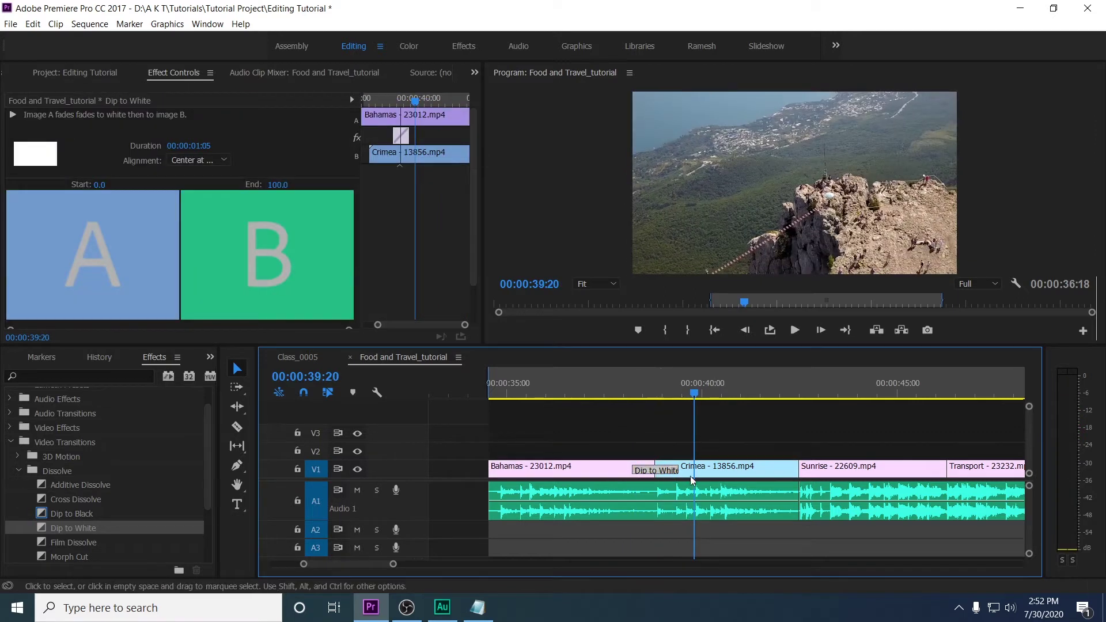
pyautogui.rightClick(663, 473)
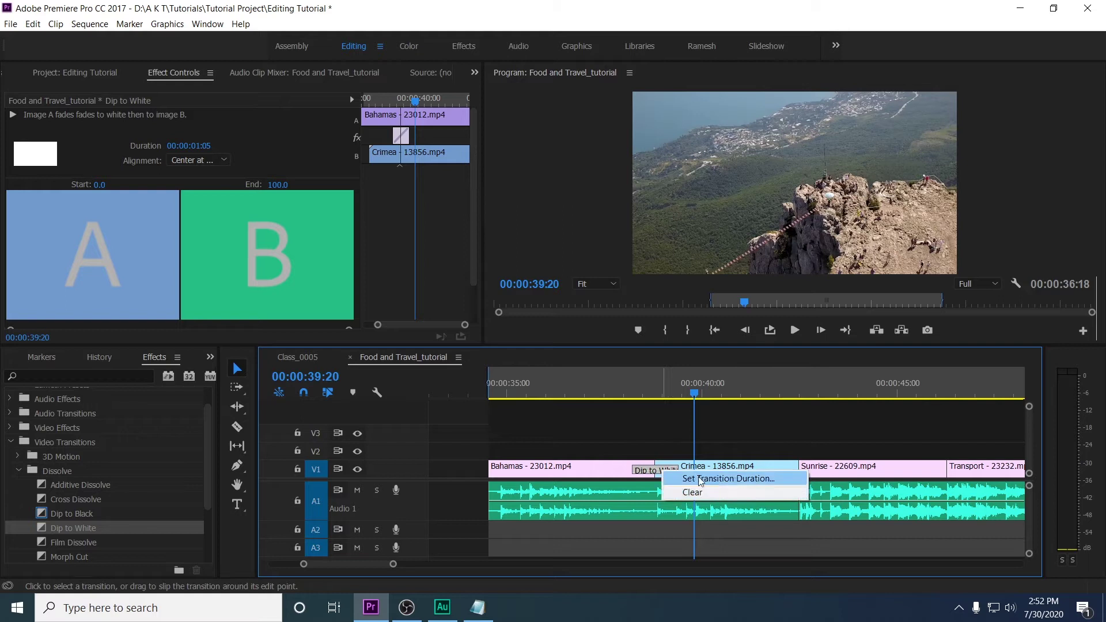
pyautogui.click(694, 493)
pyautogui.click(18, 471)
pyautogui.click(18, 485)
pyautogui.scroll(-1, 91, 471)
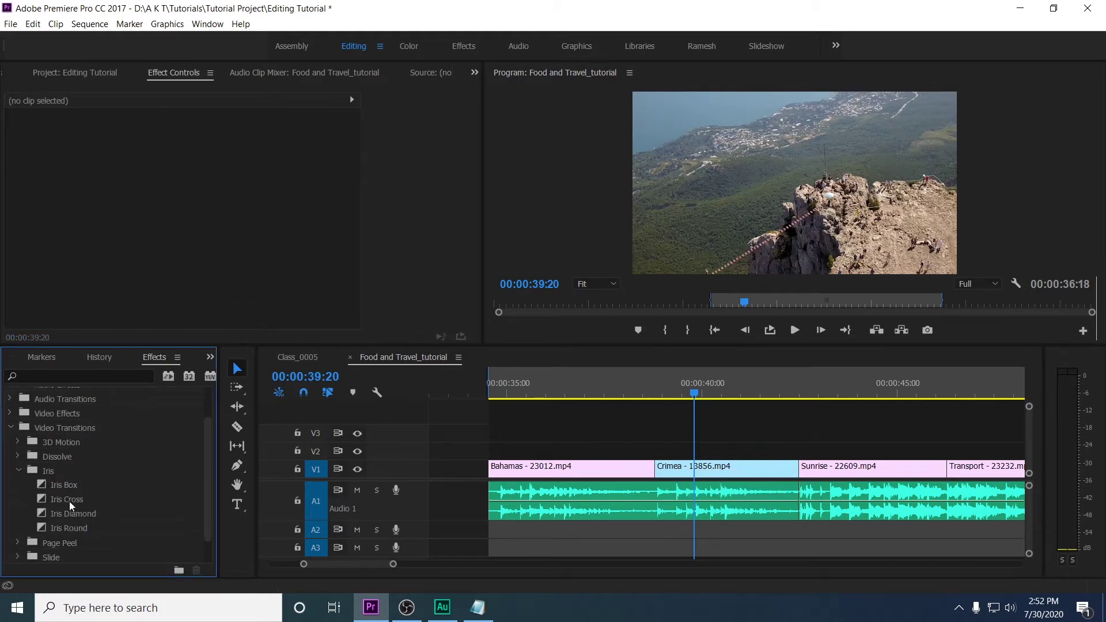
# Step: Try Iris Cross, then Iris Diamond, on the Bahamas–Crimea cut
pyautogui.moveTo(69, 502); pyautogui.dragTo(524, 447)
pyautogui.moveTo(660, 482); pyautogui.dragTo(660, 482)
pyautogui.moveTo(647, 397); pyautogui.dragTo(690, 405)
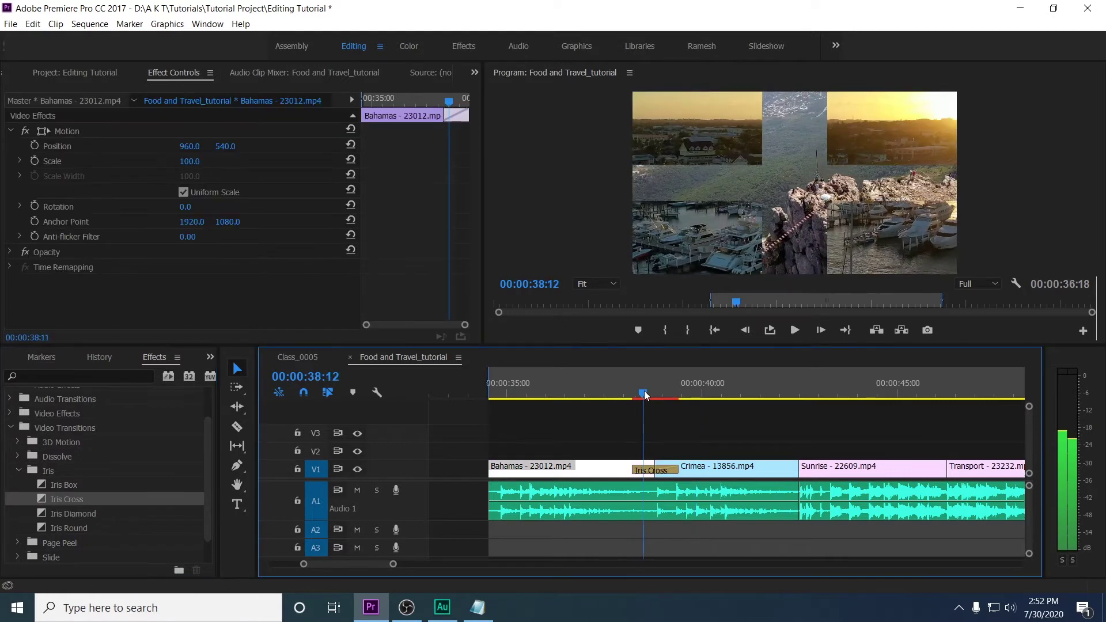
pyautogui.moveTo(72, 513); pyautogui.dragTo(655, 470)
# Step: Replace it with Iris Round and preview the footage around the cut
pyautogui.moveTo(640, 396); pyautogui.dragTo(696, 396)
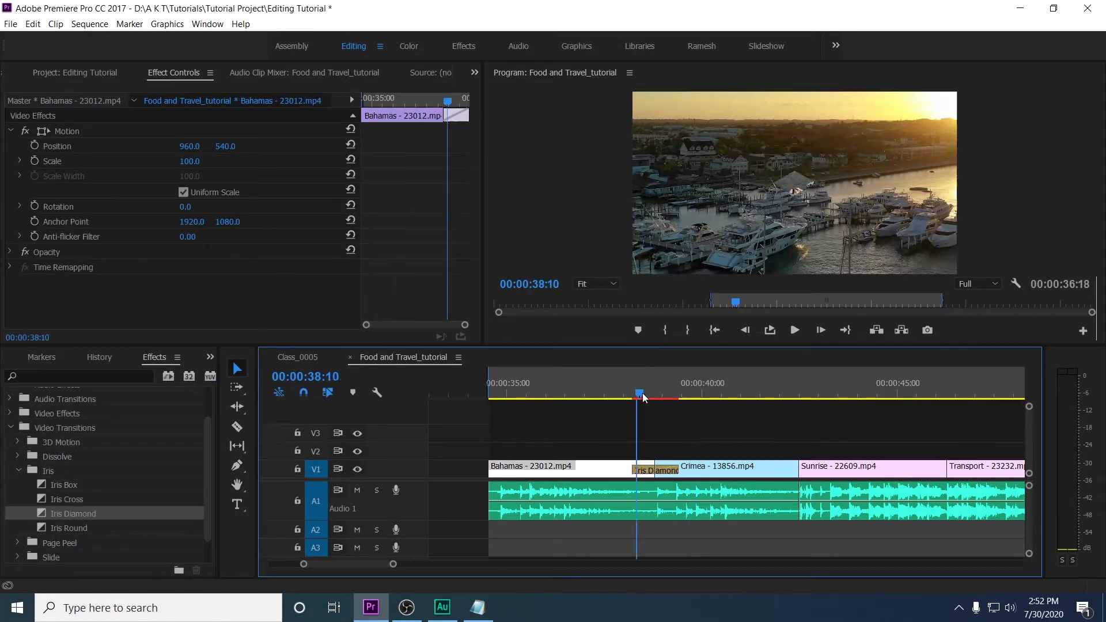
pyautogui.moveTo(69, 528)
pyautogui.mouseDown()
pyautogui.moveTo(517, 472)
pyautogui.moveTo(655, 470)
pyautogui.mouseUp()
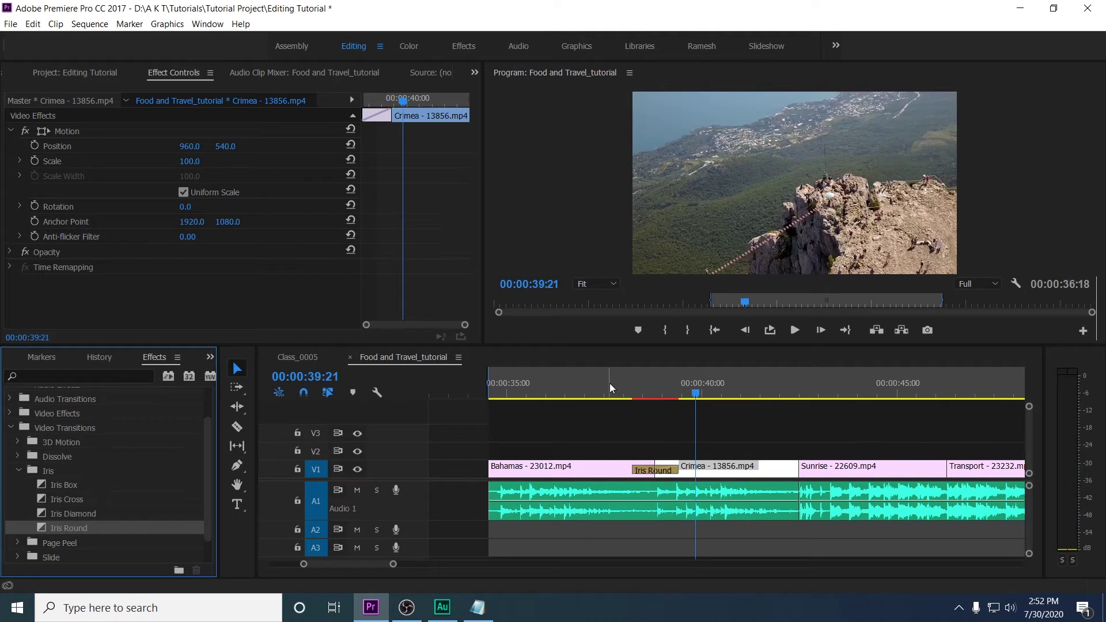
pyautogui.click(640, 385)
pyautogui.hotkey('shift', 'k')
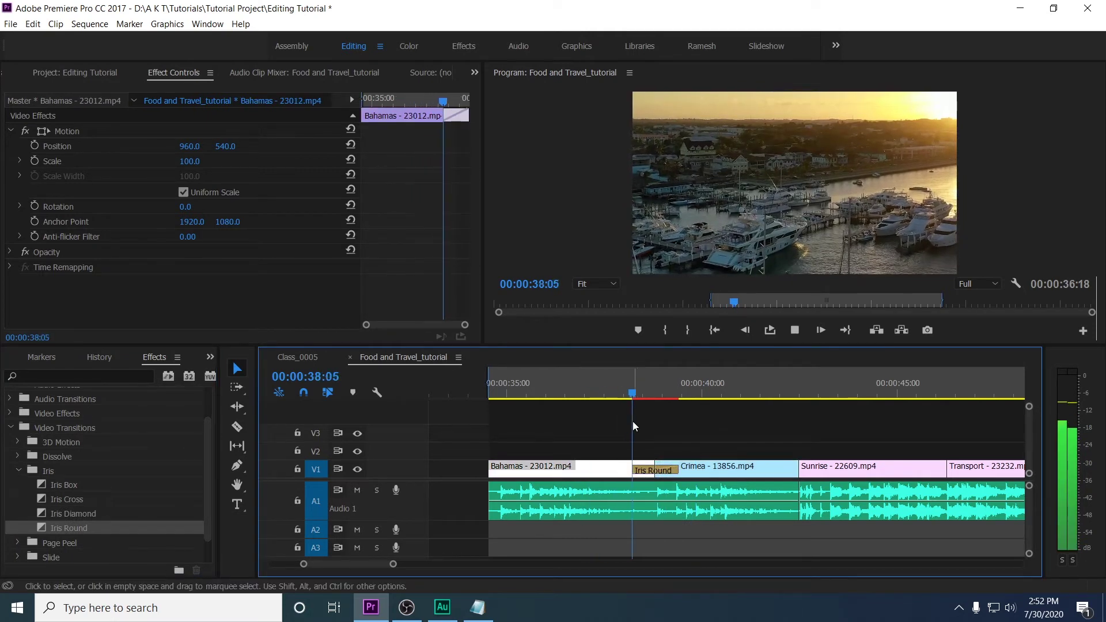
pyautogui.click(653, 470)
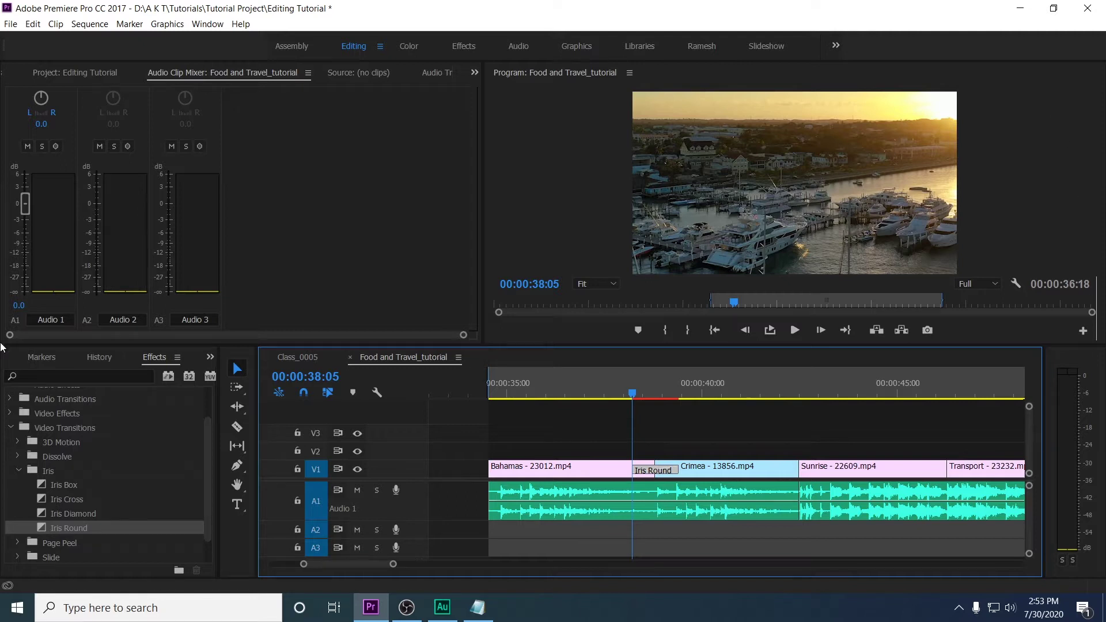
# Step: Open the Window menu to choose a panel to show
pyautogui.click(207, 25)
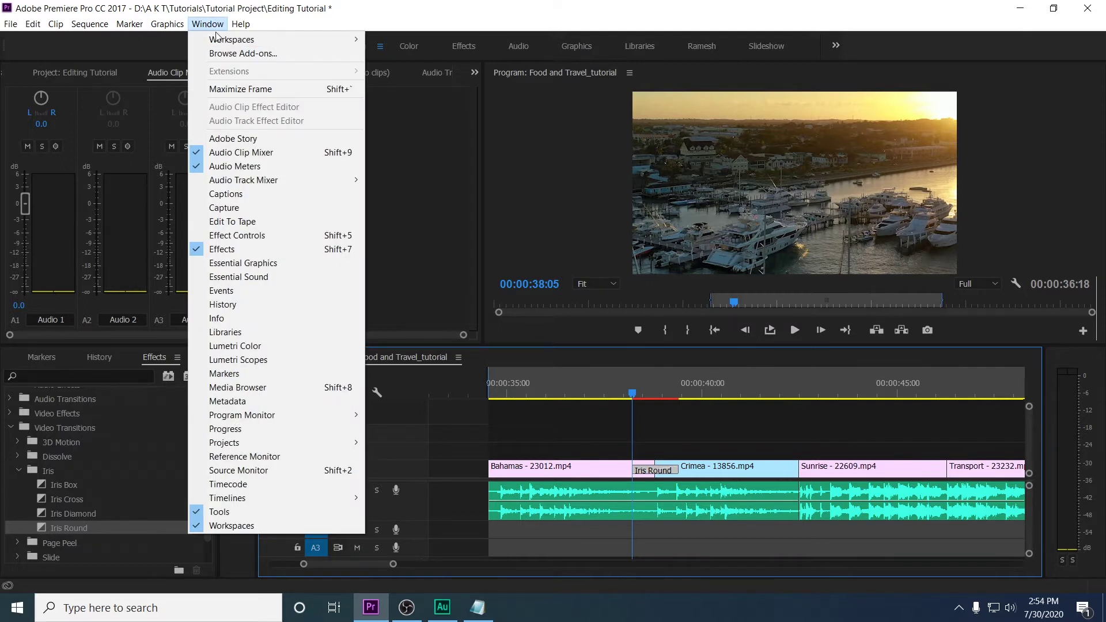
# Step: Show Effect Controls for Iris Round and lengthen its duration to 00:00:02:09
pyautogui.click(248, 239)
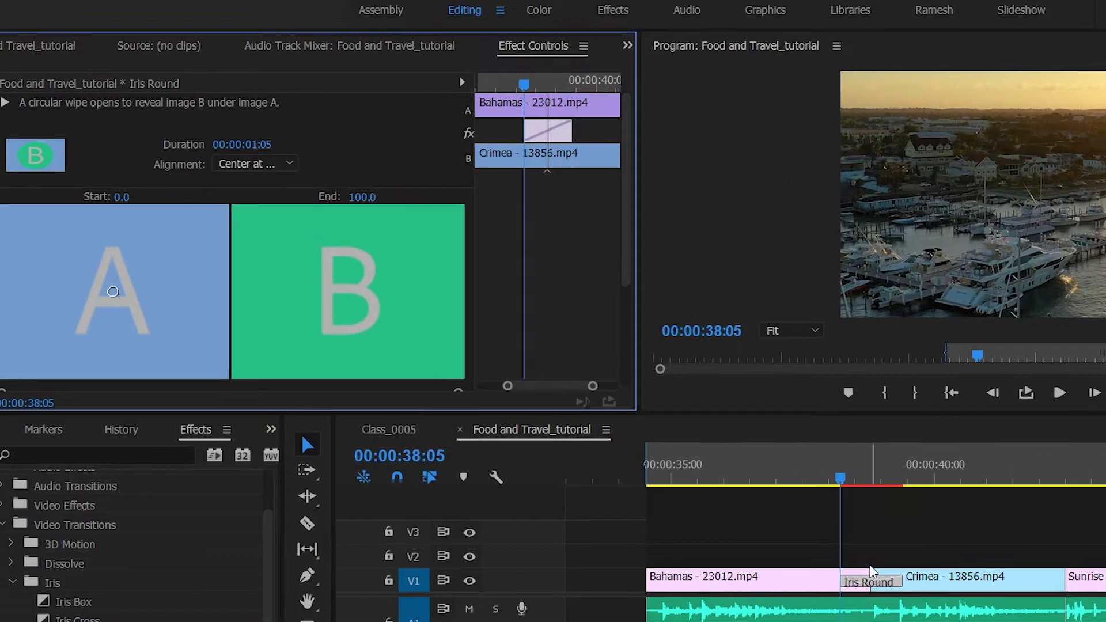
pyautogui.scroll(-3, 487, 285)
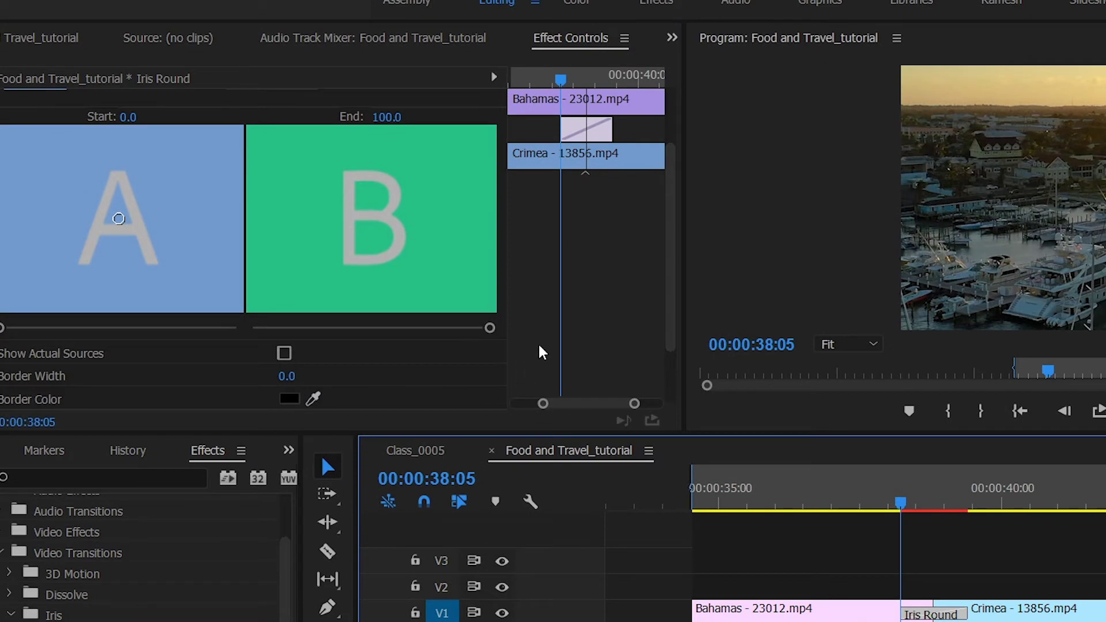
pyautogui.scroll(3, 542, 352)
pyautogui.moveTo(252, 144)
pyautogui.mouseDown()
pyautogui.moveTo(240, 144)
pyautogui.moveTo(304, 177)
pyautogui.mouseUp()
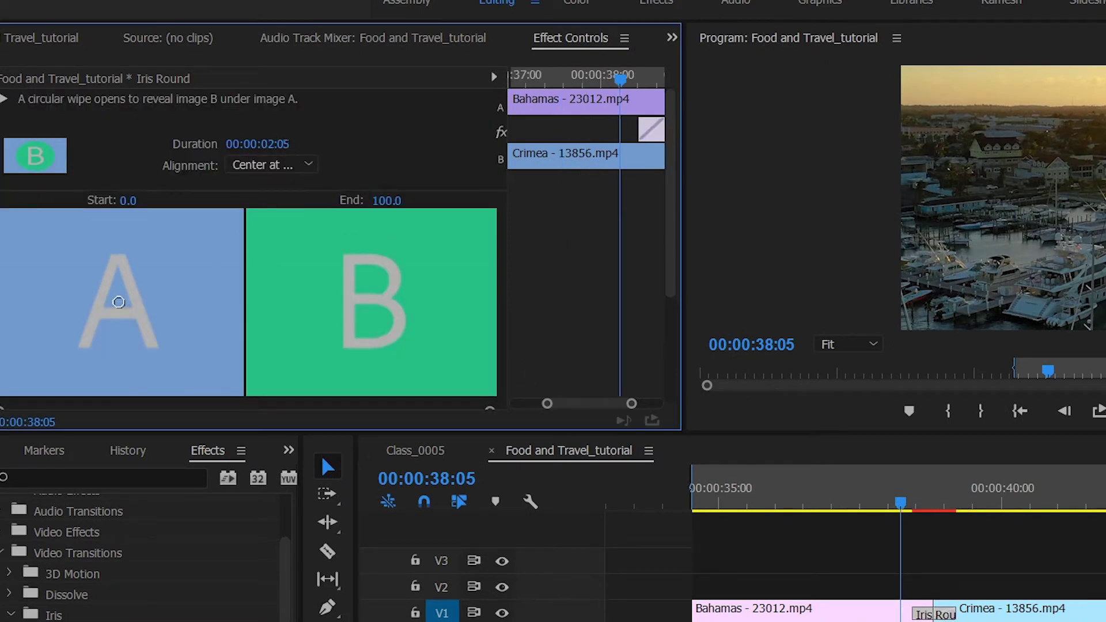
# Step: Try the Start at Cut and End at Cut alignment options
pyautogui.click(303, 173)
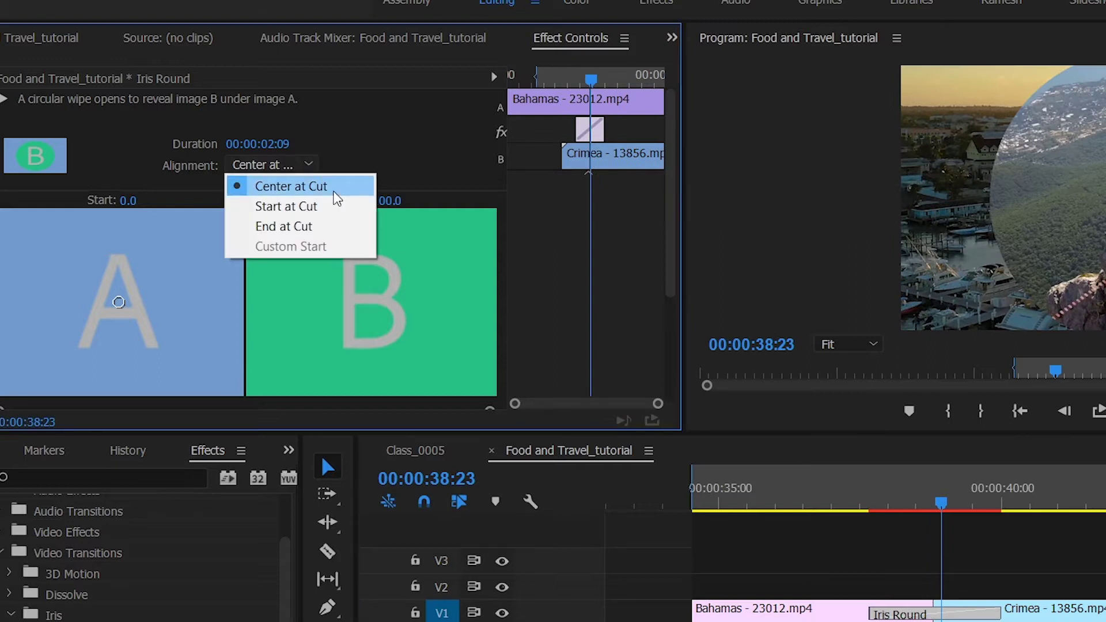
pyautogui.click(325, 184)
pyautogui.click(297, 169)
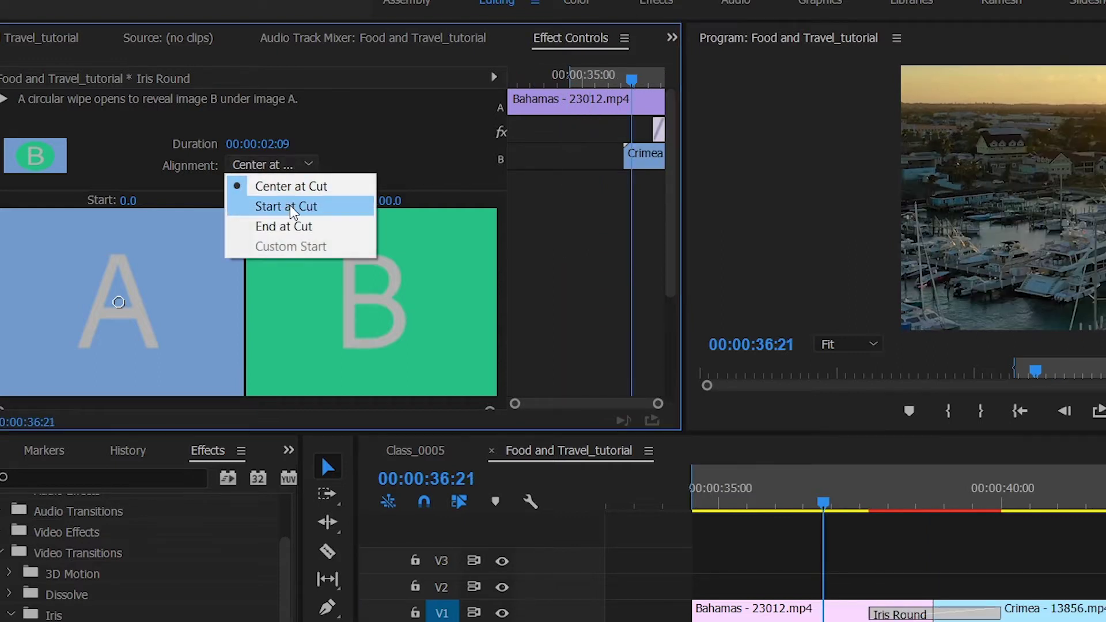
pyautogui.click(291, 207)
pyautogui.click(270, 166)
pyautogui.click(286, 226)
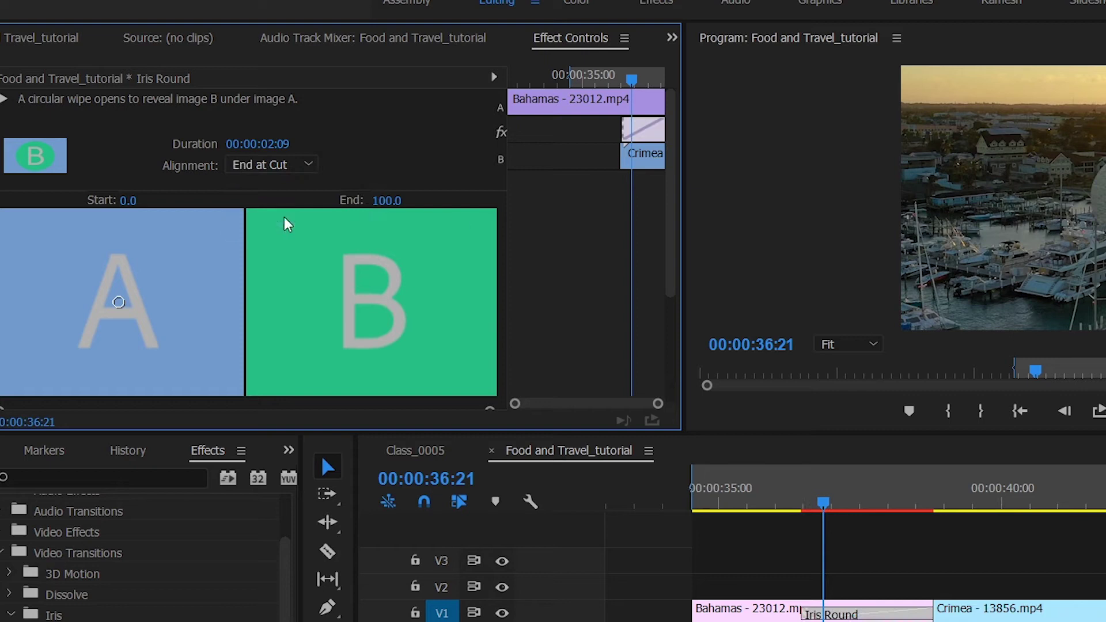
pyautogui.click(899, 562)
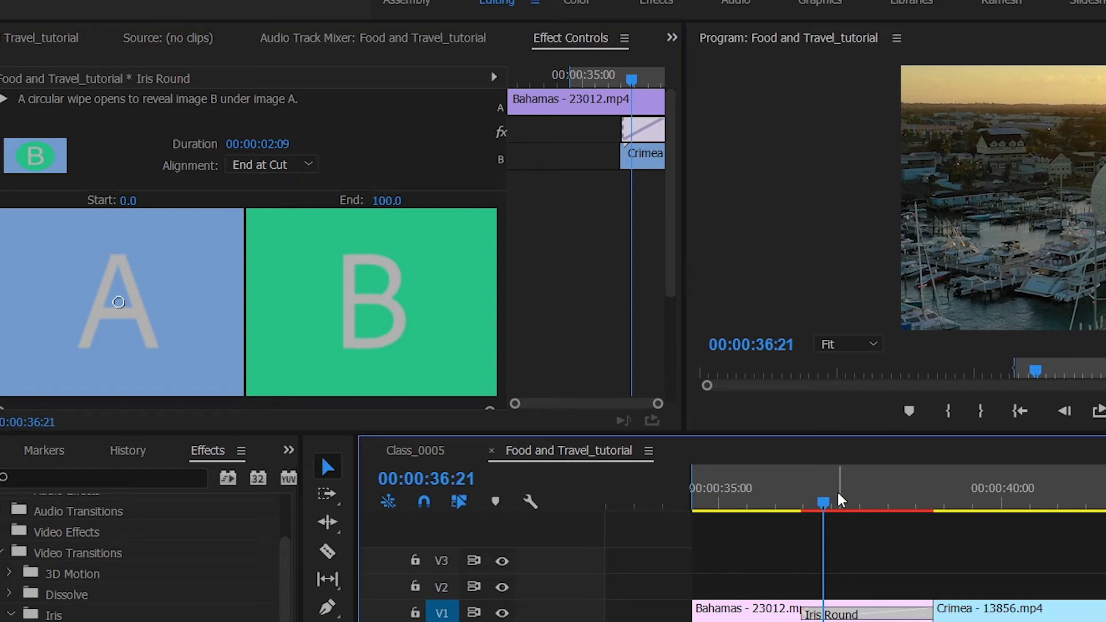
# Step: Set the alignment back to Center at Cut and reselect the Iris Round transition
pyautogui.click(260, 167)
pyautogui.click(291, 186)
pyautogui.click(311, 165)
pyautogui.click(291, 186)
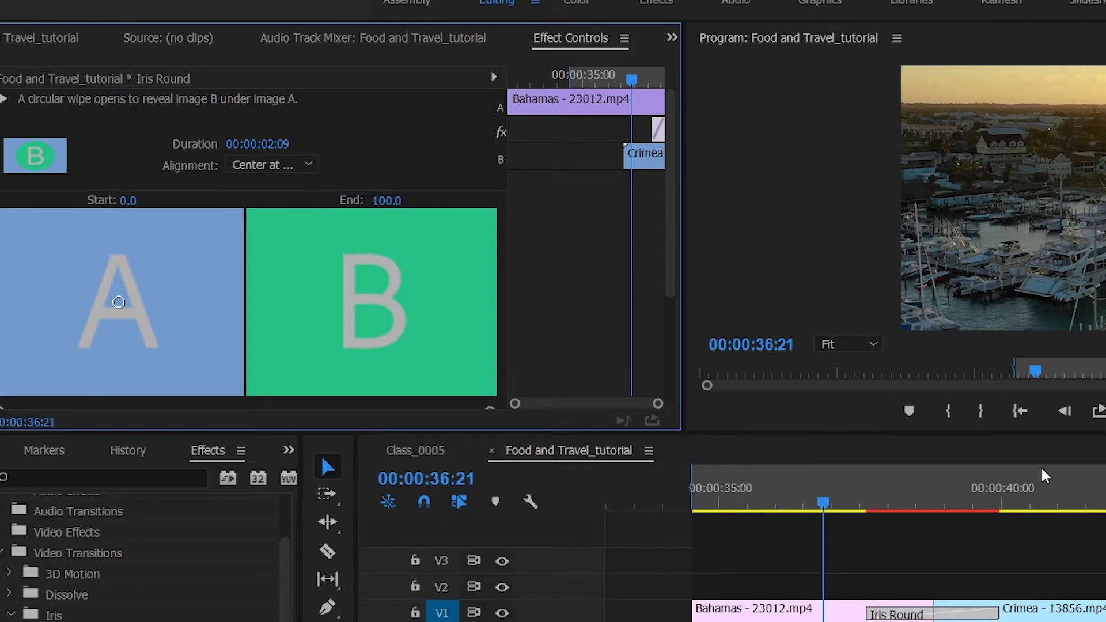
pyautogui.click(847, 611)
pyautogui.click(887, 613)
# Step: Shorten Iris Round to about 00:00:01:11 by trimming its edge, then play it back
pyautogui.moveTo(279, 145); pyautogui.dragTo(269, 145)
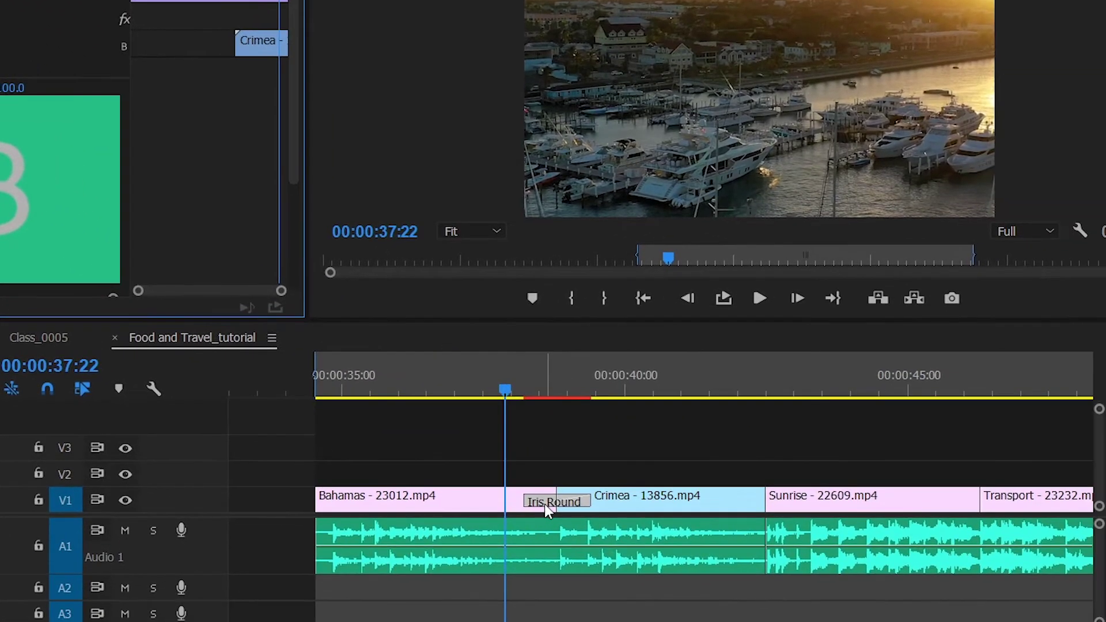
pyautogui.click(545, 503)
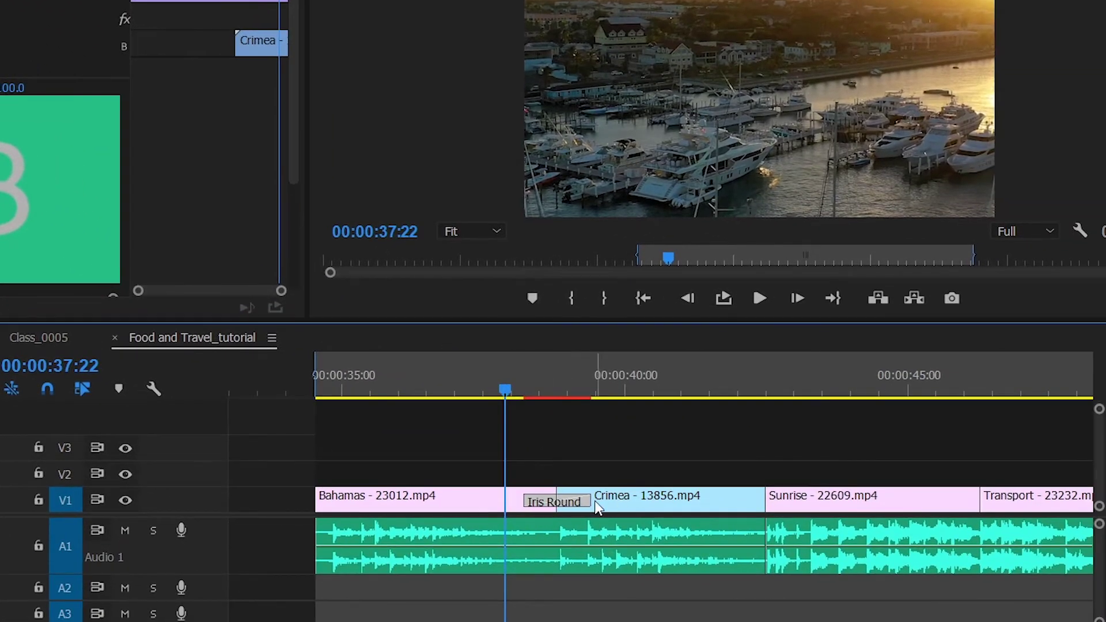
pyautogui.moveTo(585, 499)
pyautogui.mouseDown()
pyautogui.moveTo(568, 499)
pyautogui.moveTo(600, 499)
pyautogui.mouseUp()
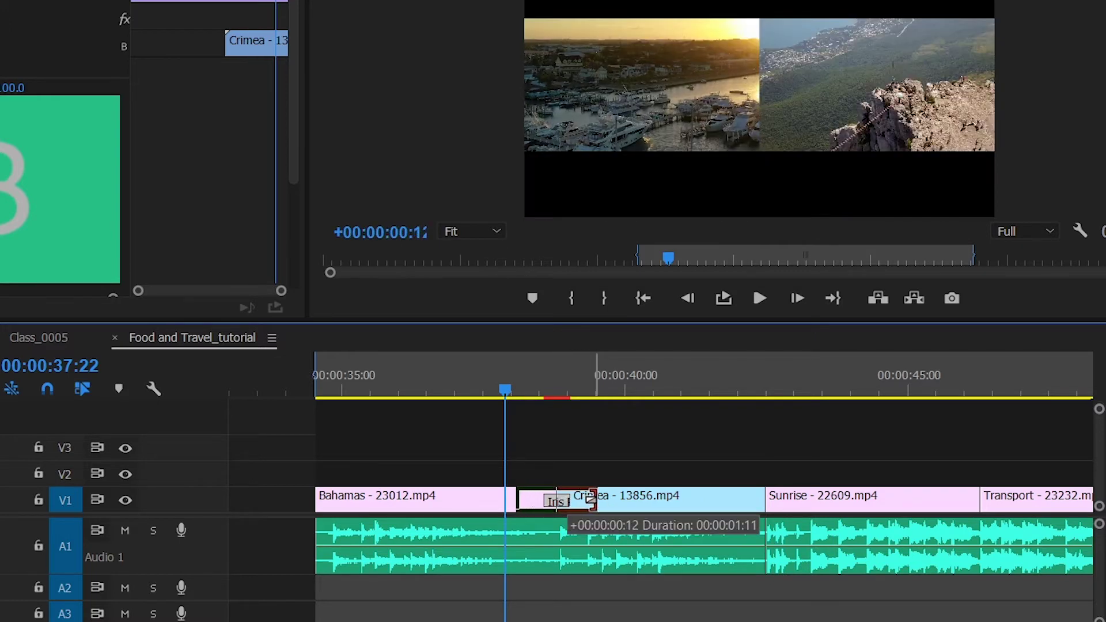
pyautogui.press('space')
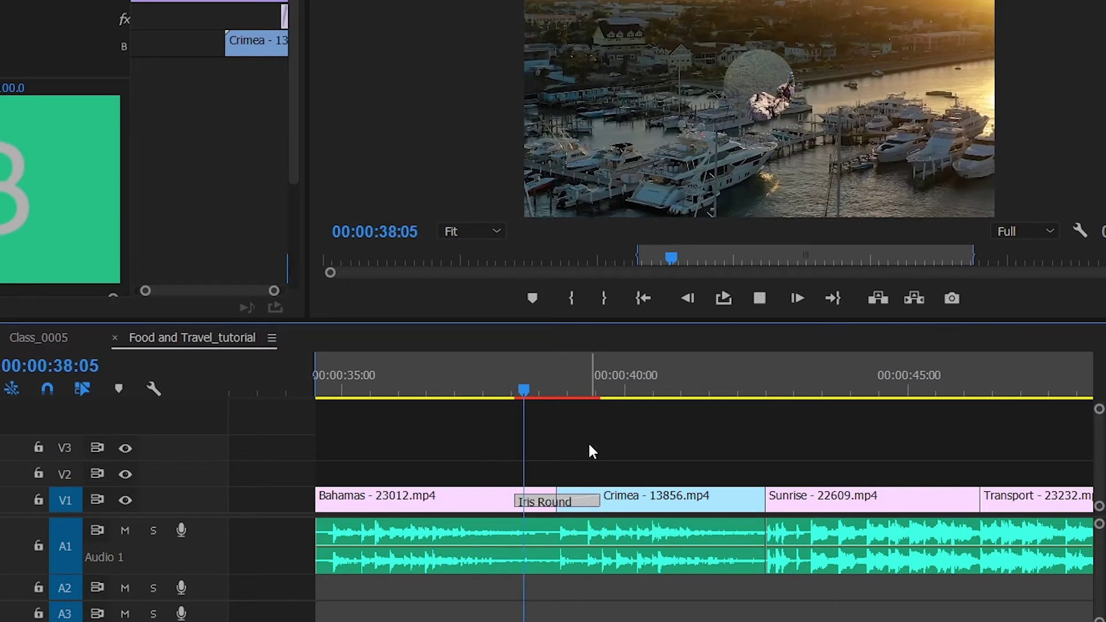
pyautogui.press('space')
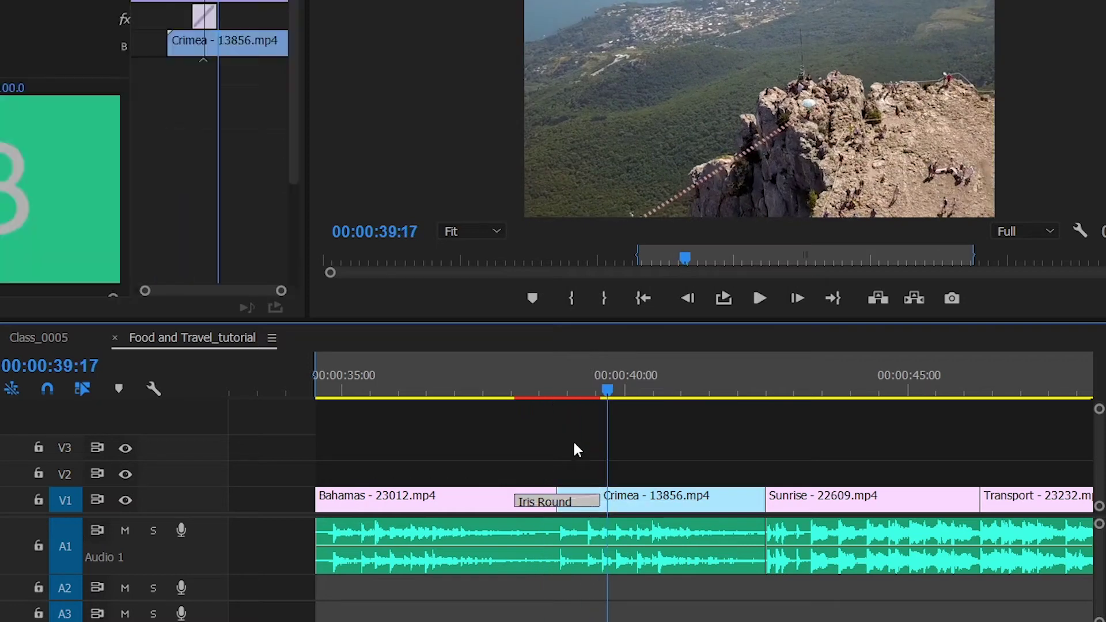
pyautogui.hotkey('shift', 'Left')
pyautogui.hotkey('shift', 'Left')
pyautogui.hotkey('shift', 'Left')
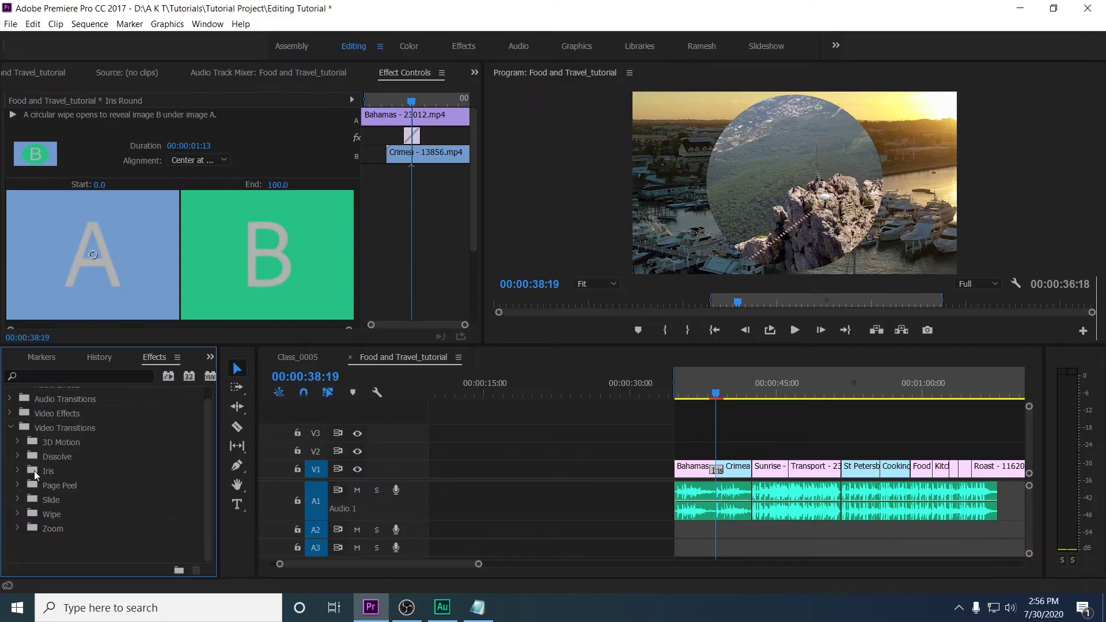
# Step: Select the Bahamas clip, expand Video Effects, and park the playhead at 00:00:34:24
pyautogui.scroll(1, 22, 542)
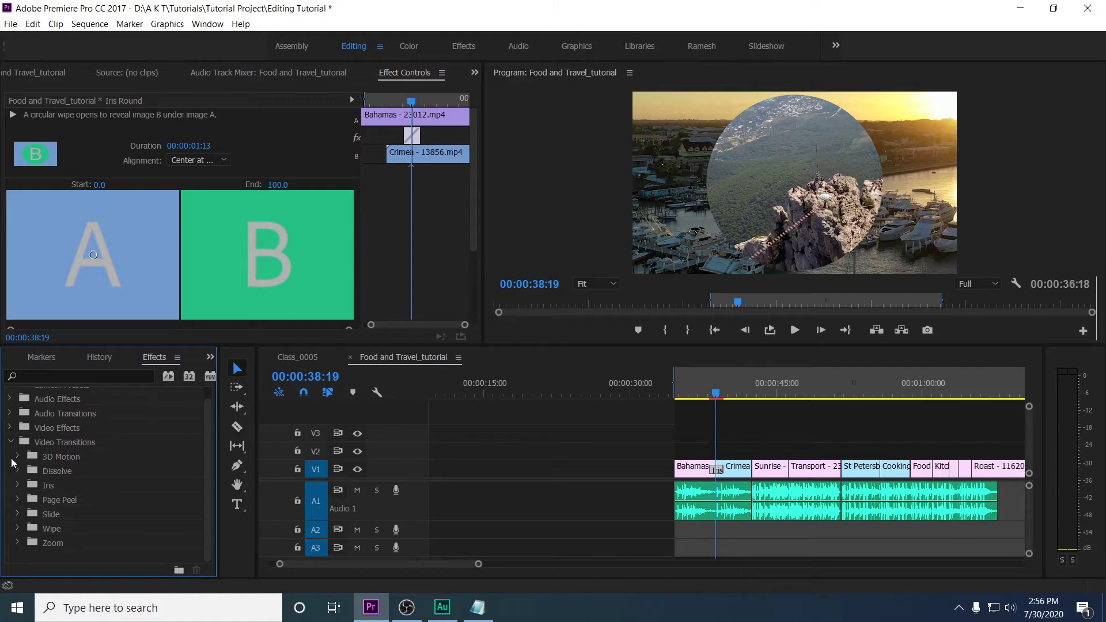
pyautogui.click(711, 434)
pyautogui.click(704, 475)
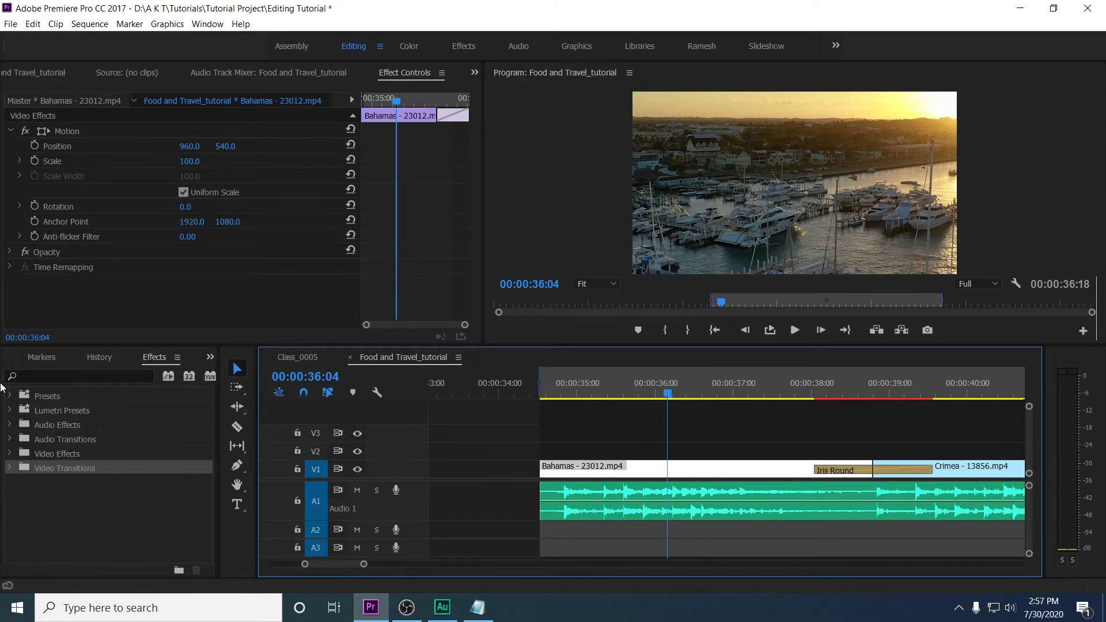
pyautogui.click(61, 454)
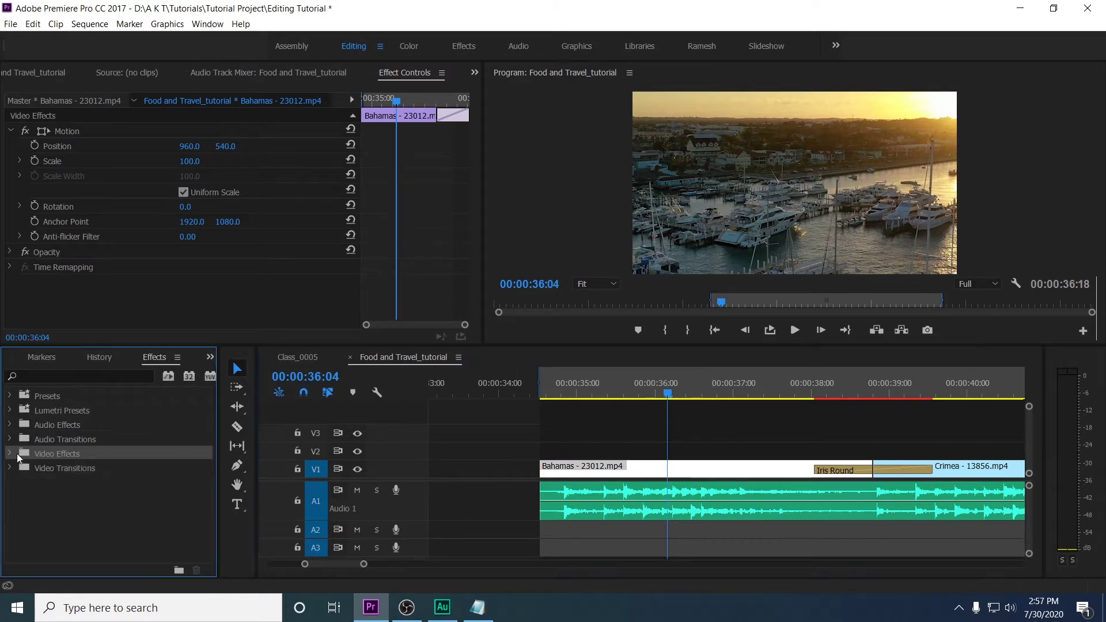
pyautogui.click(9, 453)
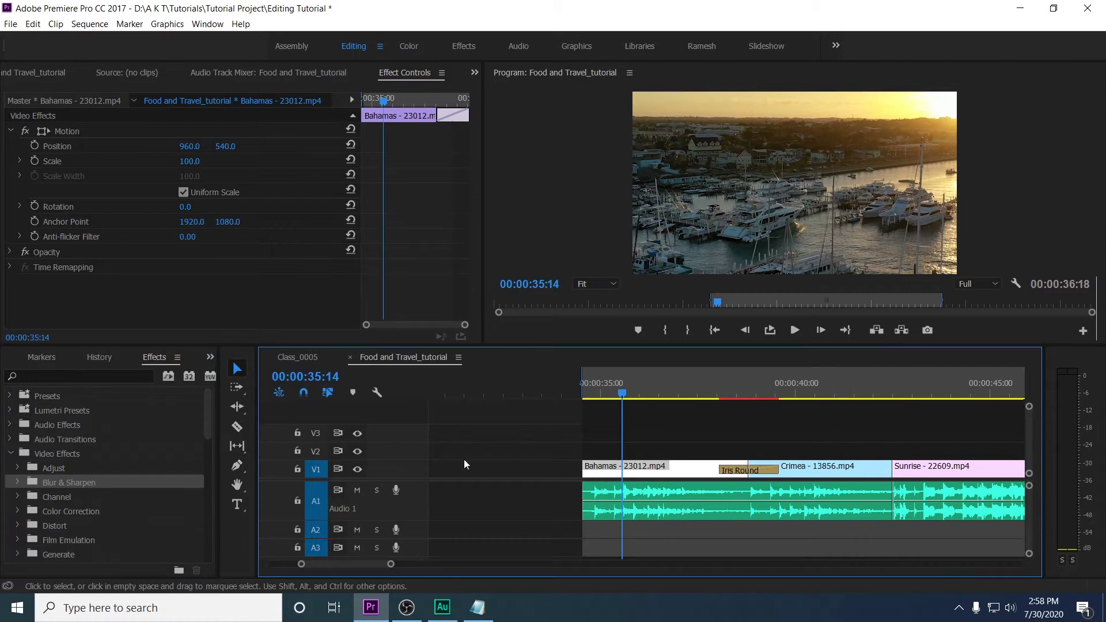
pyautogui.click(630, 434)
pyautogui.click(625, 469)
pyautogui.moveTo(624, 469)
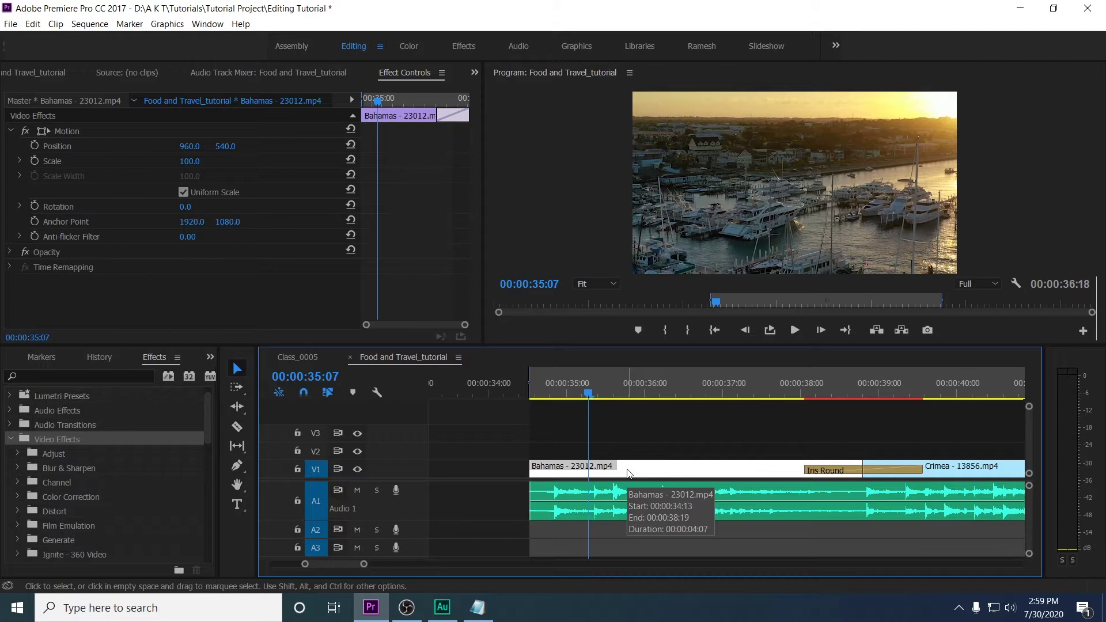
# Step: Search 'crop', apply Crop to the Bahamas clip and select it in Effect Controls
pyautogui.click(35, 375)
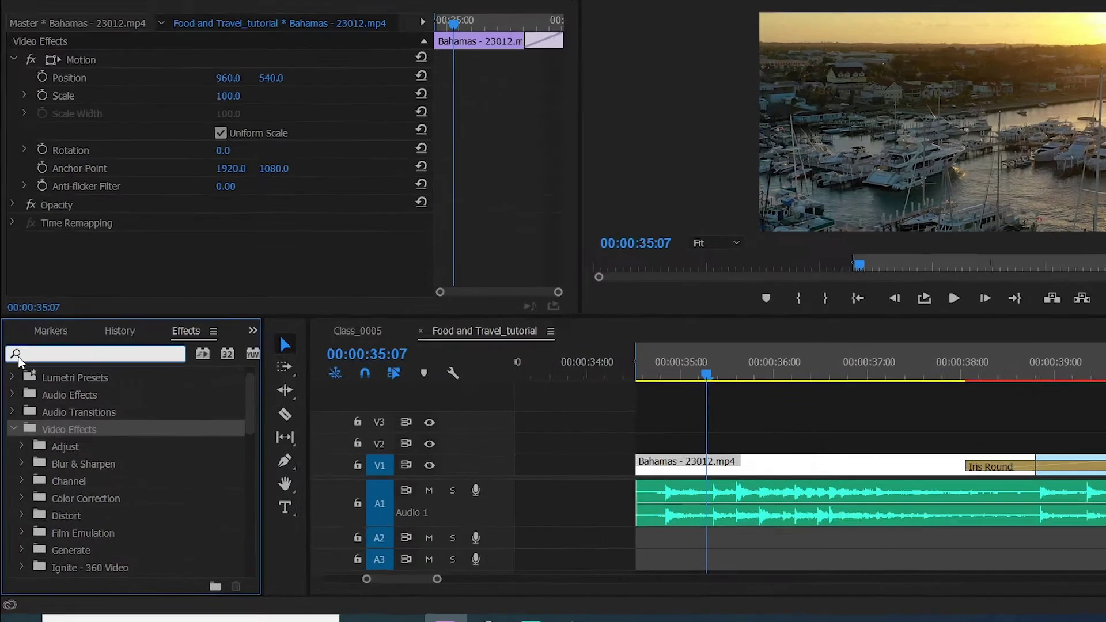
pyautogui.write('cro')
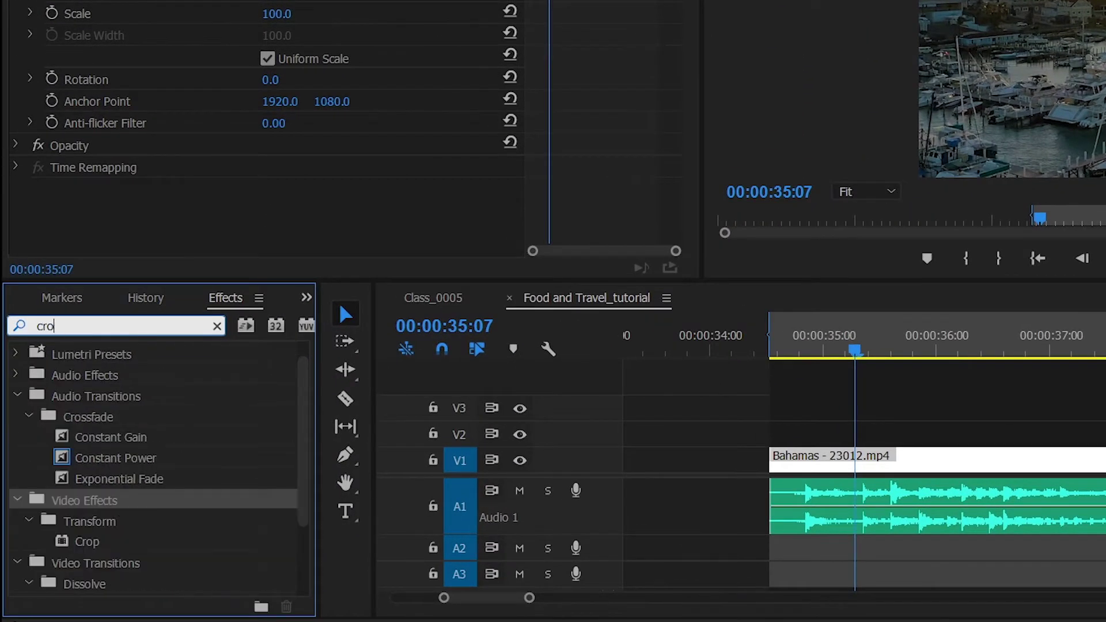
pyautogui.write('p')
pyautogui.moveTo(106, 479)
pyautogui.mouseDown()
pyautogui.moveTo(387, 453)
pyautogui.moveTo(657, 460)
pyautogui.mouseUp()
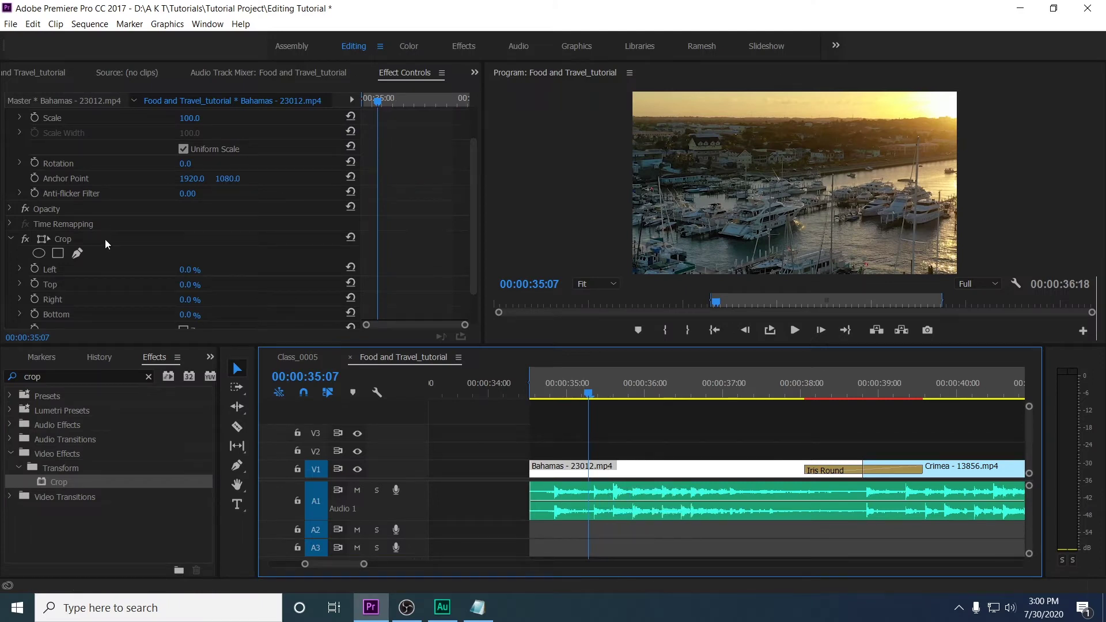
pyautogui.scroll(-2, 207, 253)
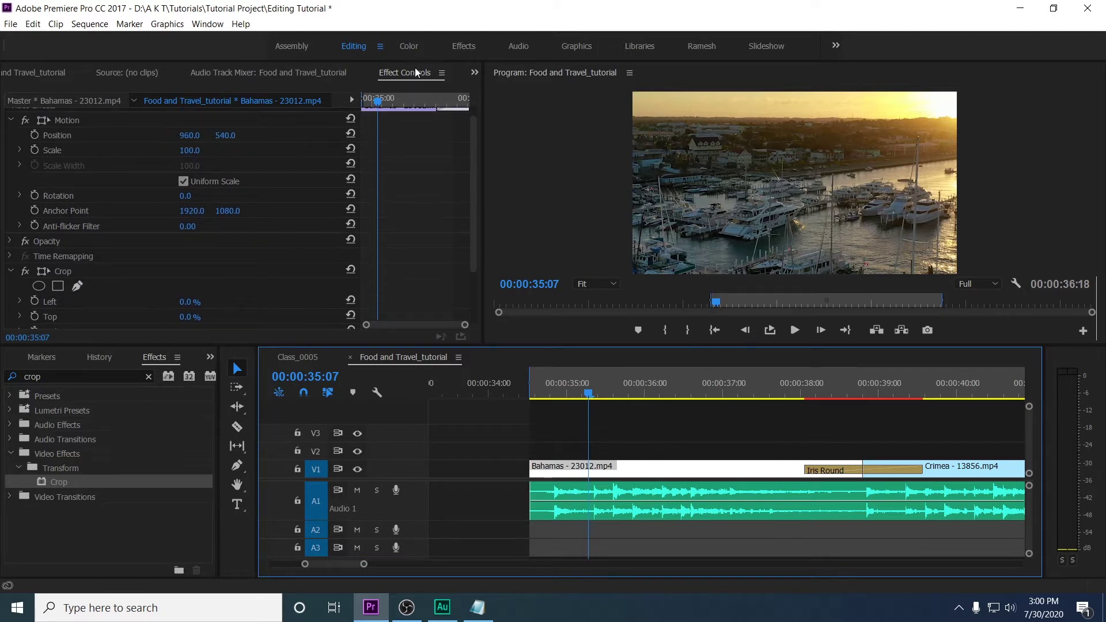
pyautogui.scroll(-2, 179, 266)
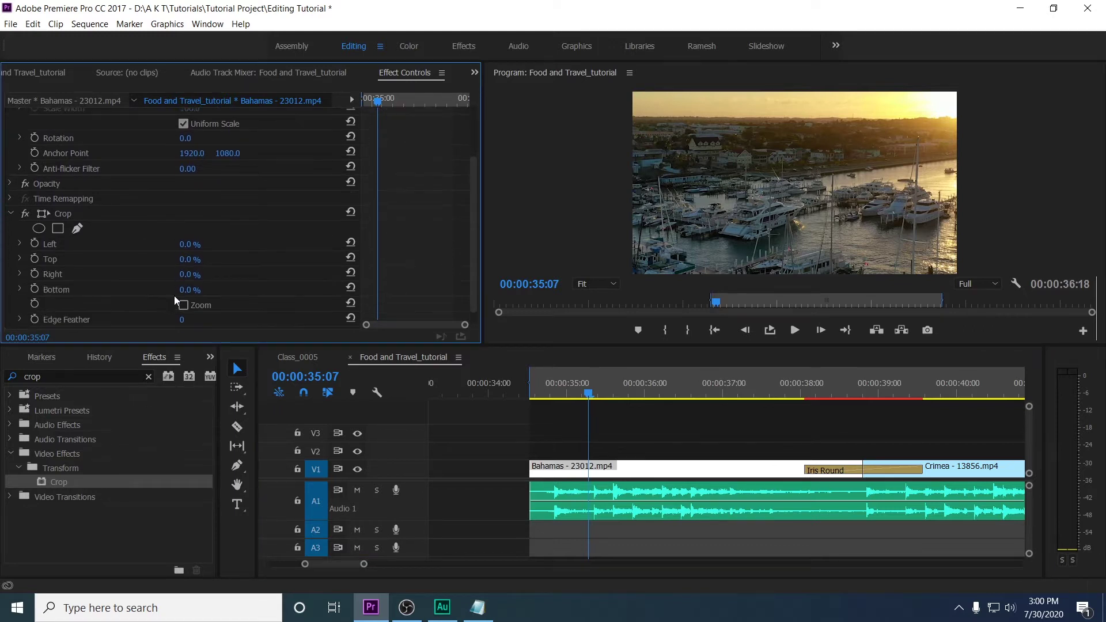
pyautogui.scroll(-1, 175, 296)
pyautogui.click(130, 199)
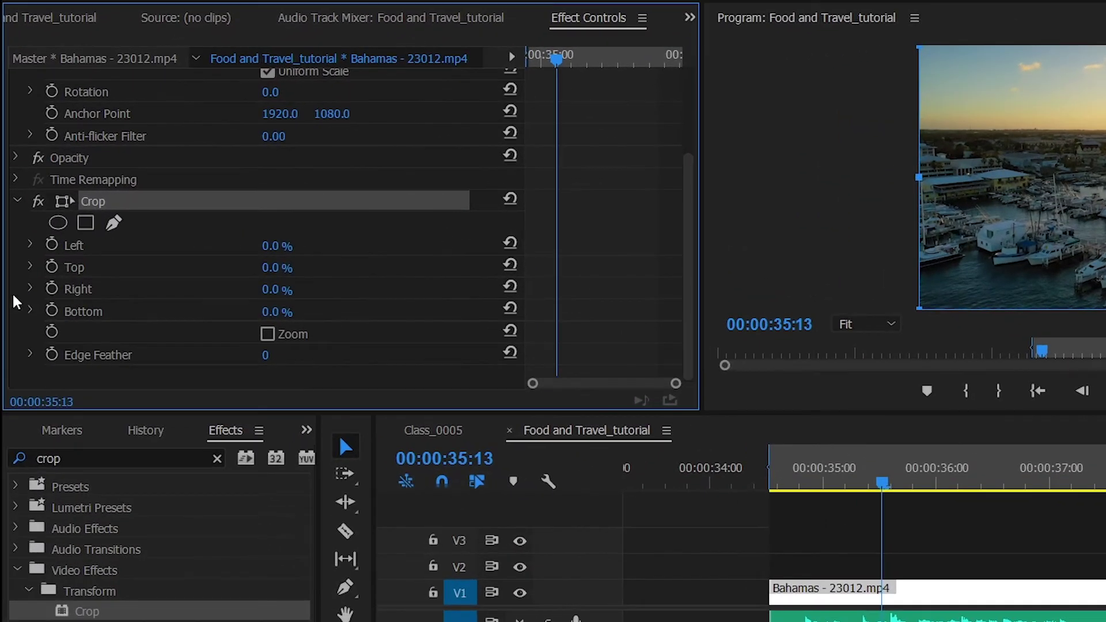
# Step: Set Crop Top and Bottom to 20% on the Bahamas clip, then enter 10 for Left
pyautogui.click(81, 270)
pyautogui.click(272, 268)
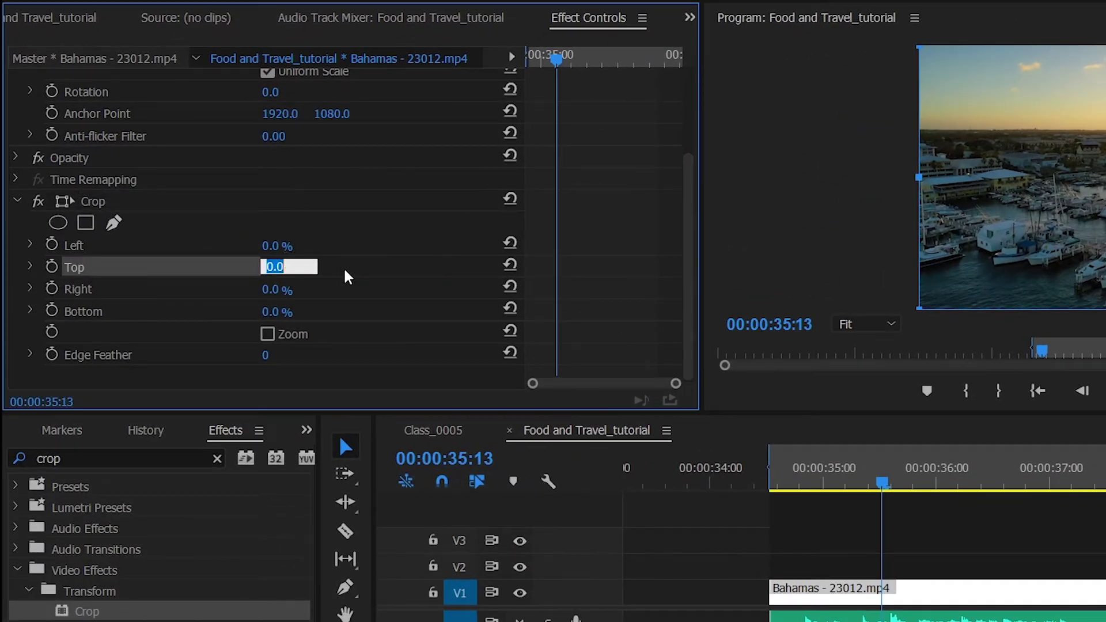
pyautogui.write('20')
pyautogui.press('Return')
pyautogui.click(267, 312)
pyautogui.write('20')
pyautogui.press('Return')
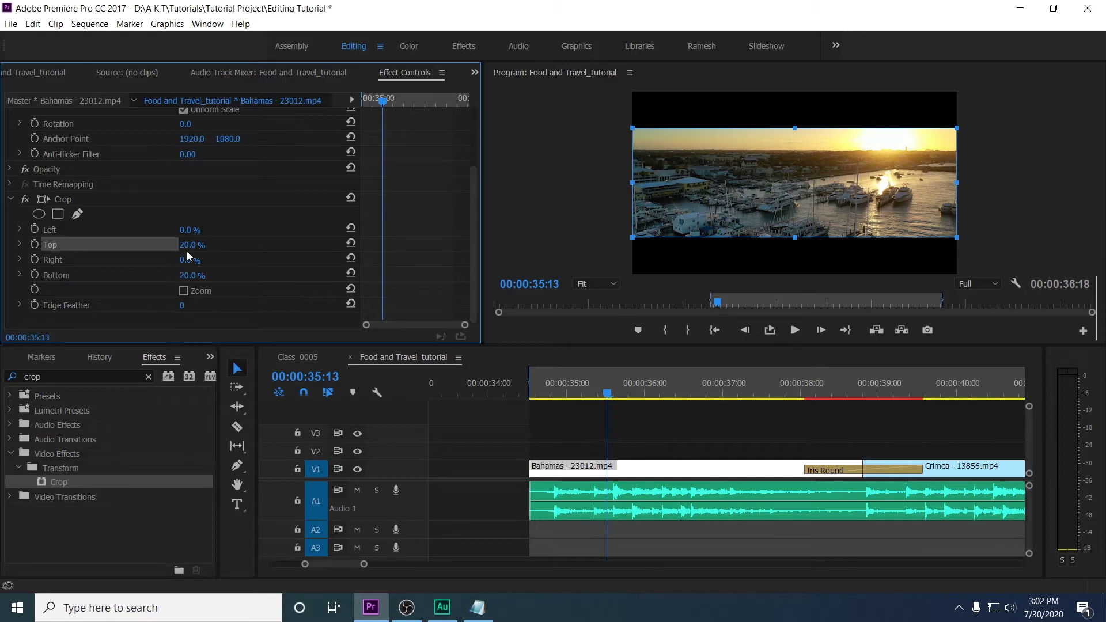
pyautogui.click(197, 225)
pyautogui.write('10')
pyautogui.press('Return')
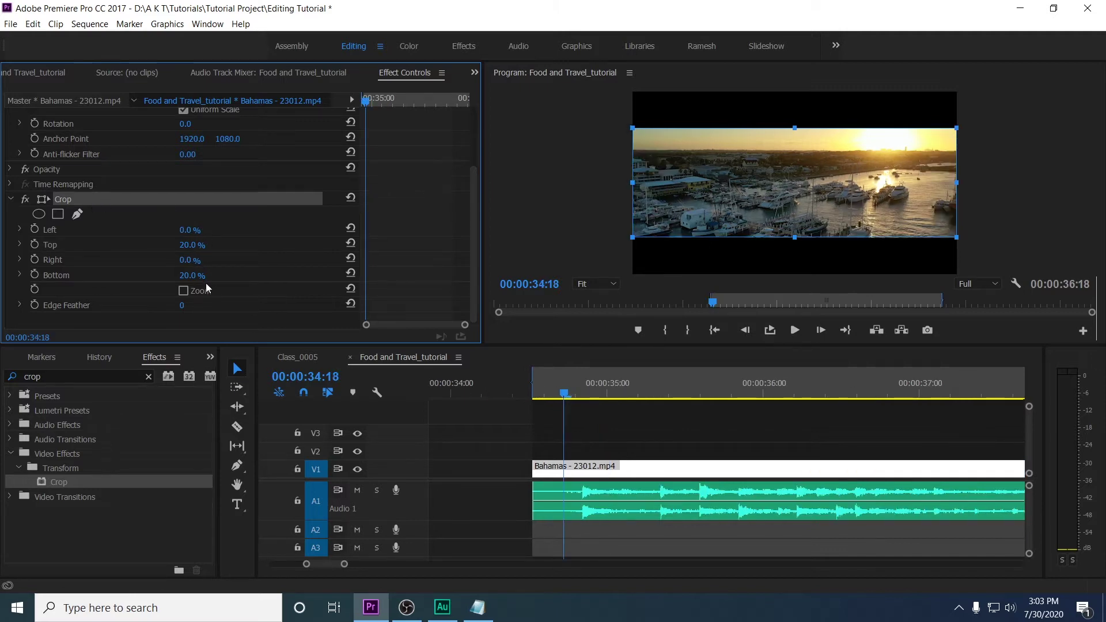
# Step: Reset the whole Crop effect and undo, then reset Top and Bottom individually to 0%
pyautogui.click(351, 198)
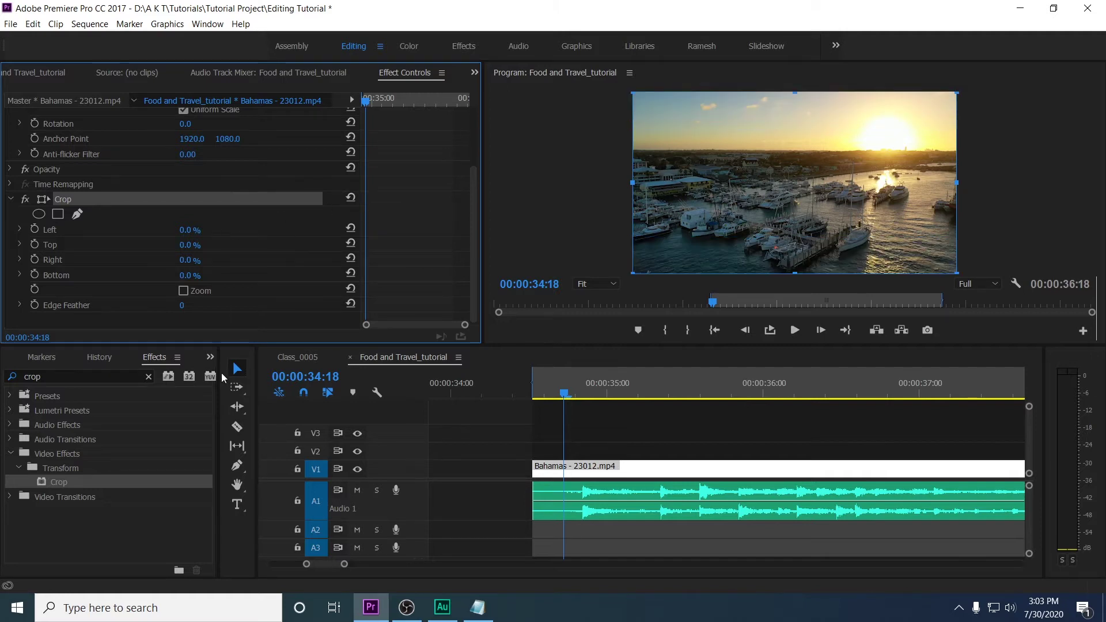
pyautogui.hotkey('ctrl', 'z')
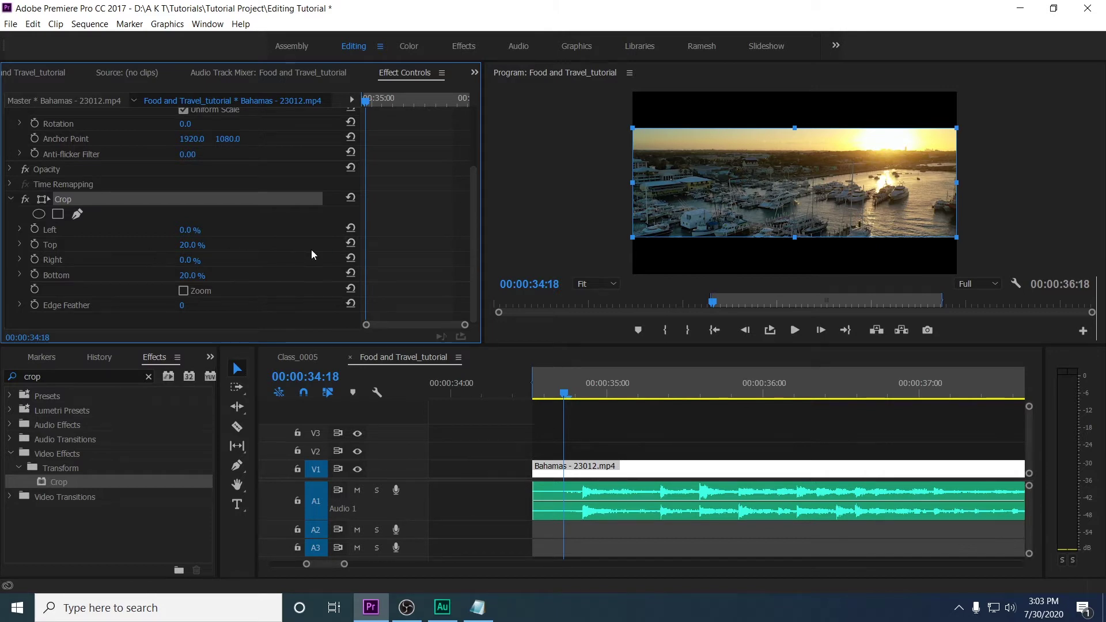
pyautogui.click(351, 245)
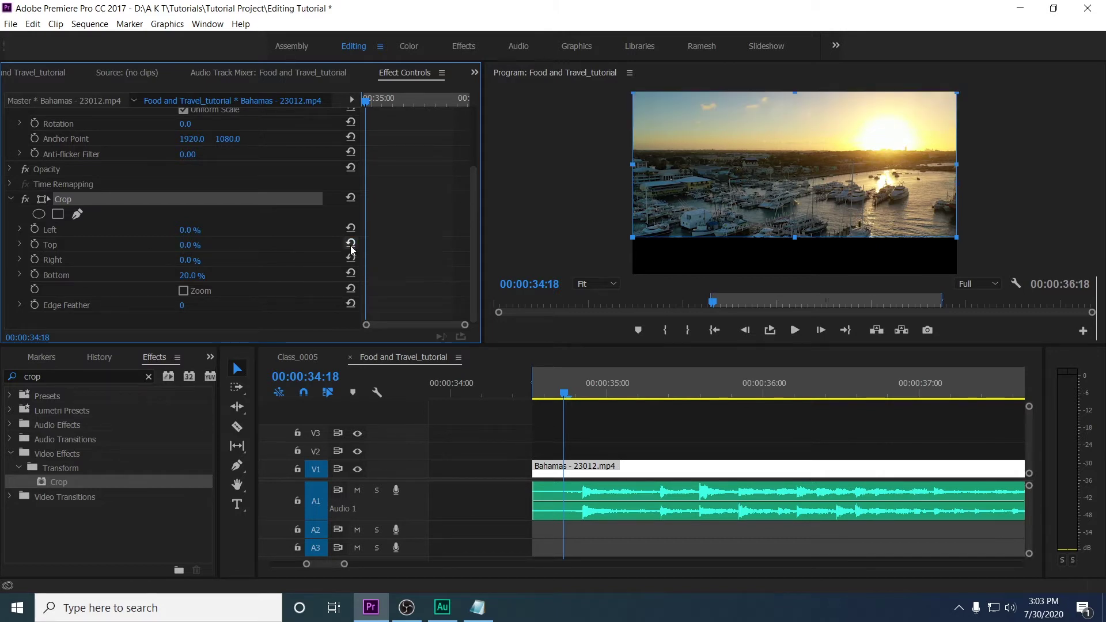
pyautogui.click(352, 275)
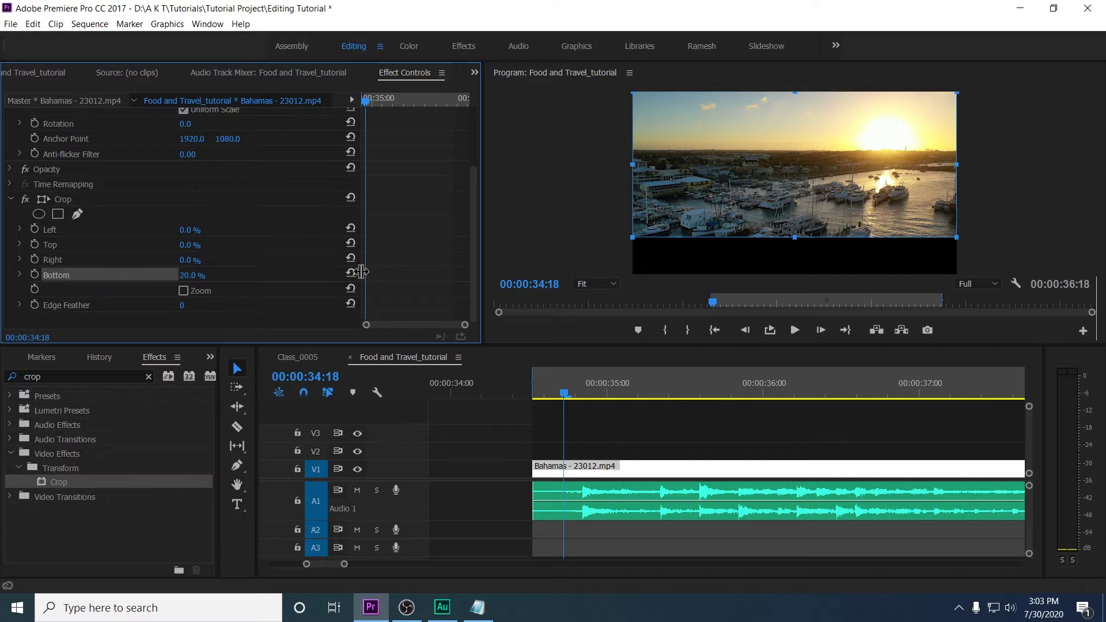
pyautogui.click(354, 277)
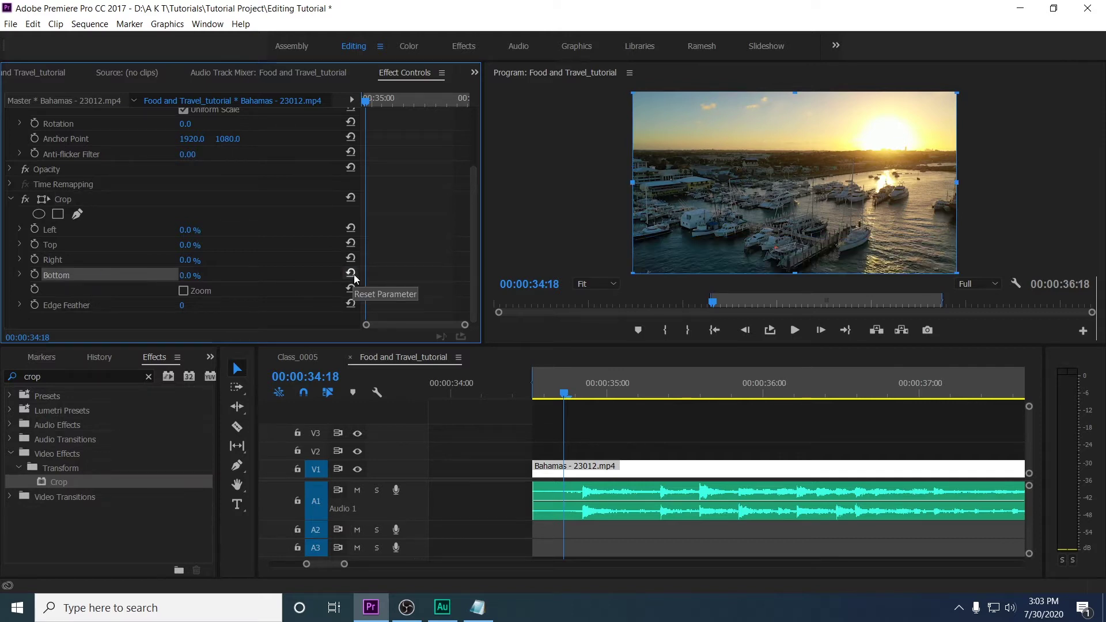
pyautogui.moveTo(567, 394); pyautogui.dragTo(595, 397)
pyautogui.scroll(3, 595, 396)
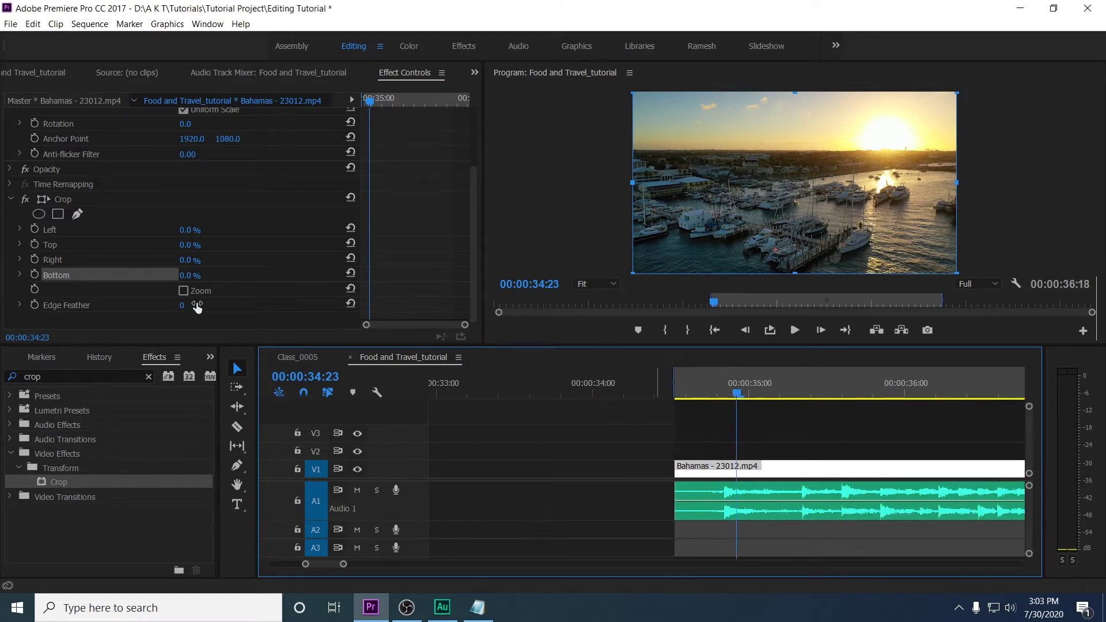
pyautogui.click(63, 200)
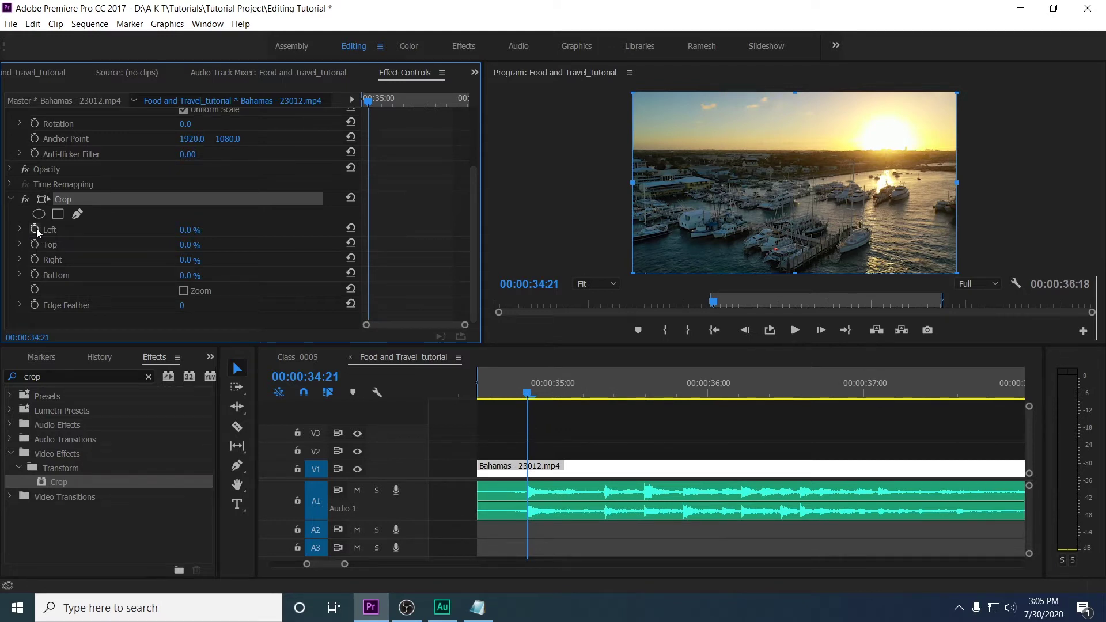
# Step: Keyframe the Bahamas clip's Top crop from 0% at 34:21 to 20% at 35:03
pyautogui.click(34, 244)
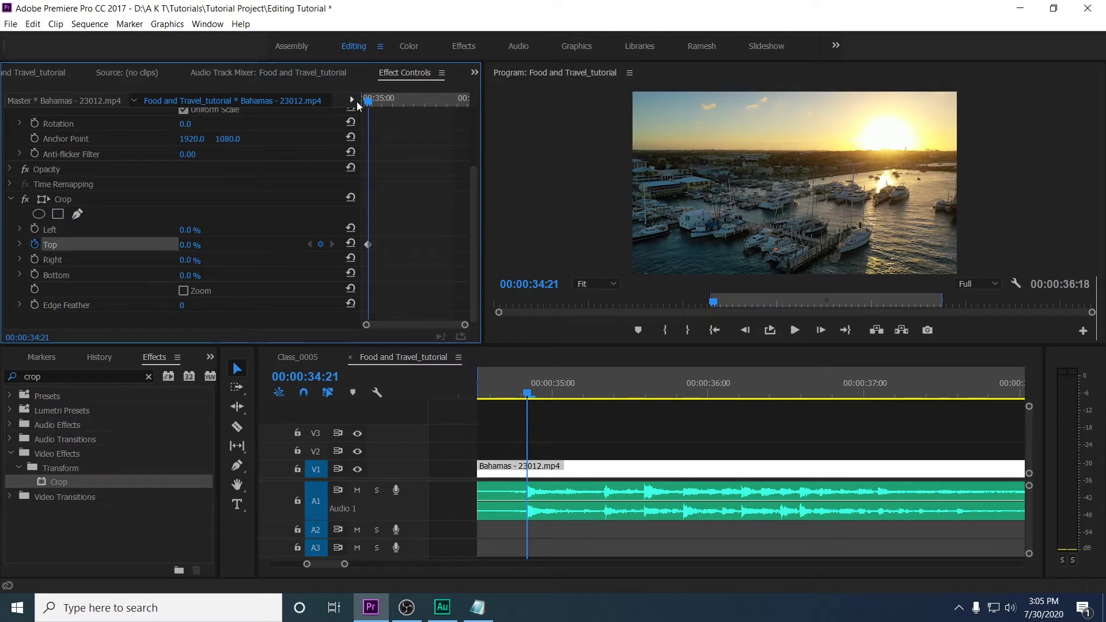
pyautogui.click(820, 330)
pyautogui.click(820, 330)
pyautogui.click(820, 330)
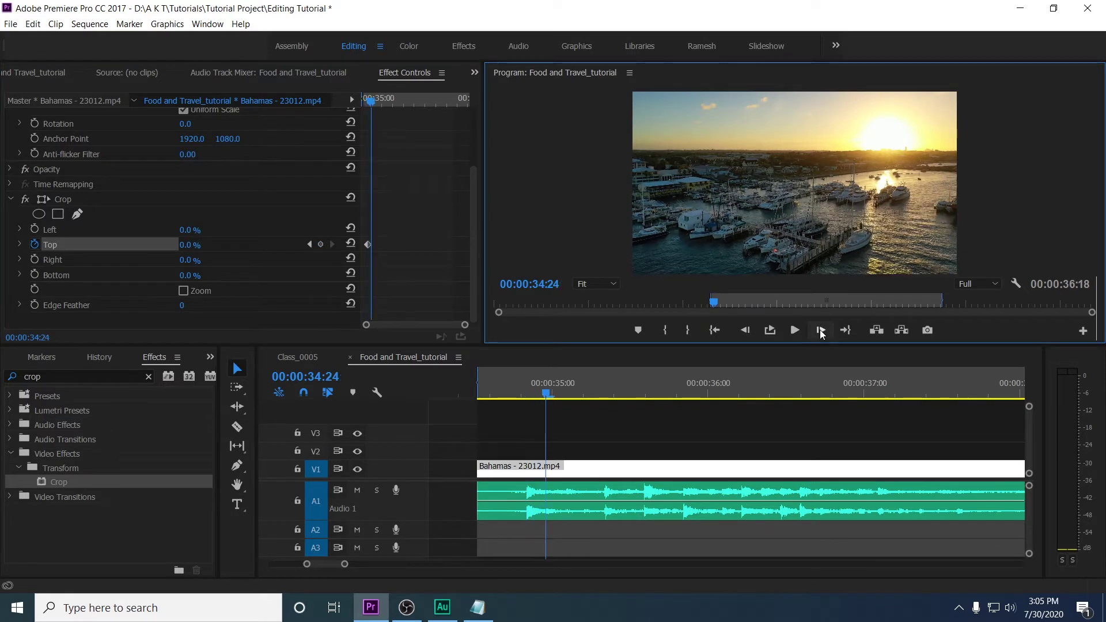
pyautogui.click(820, 330)
pyautogui.click(821, 330)
pyautogui.click(820, 330)
pyautogui.click(821, 330)
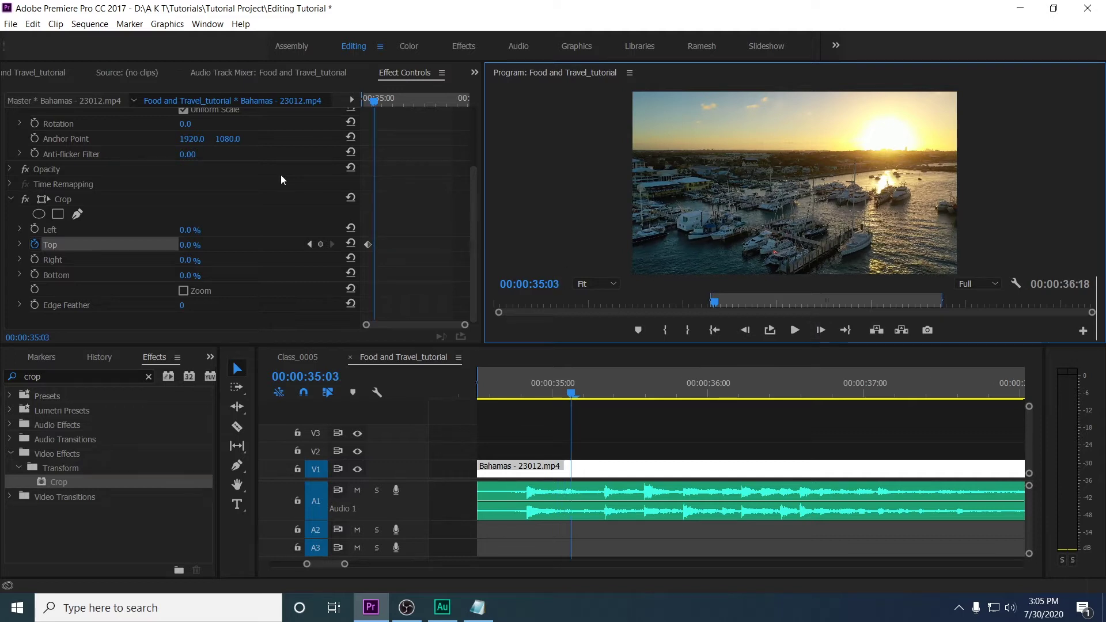
pyautogui.click(189, 245)
pyautogui.write('20')
pyautogui.press('Return')
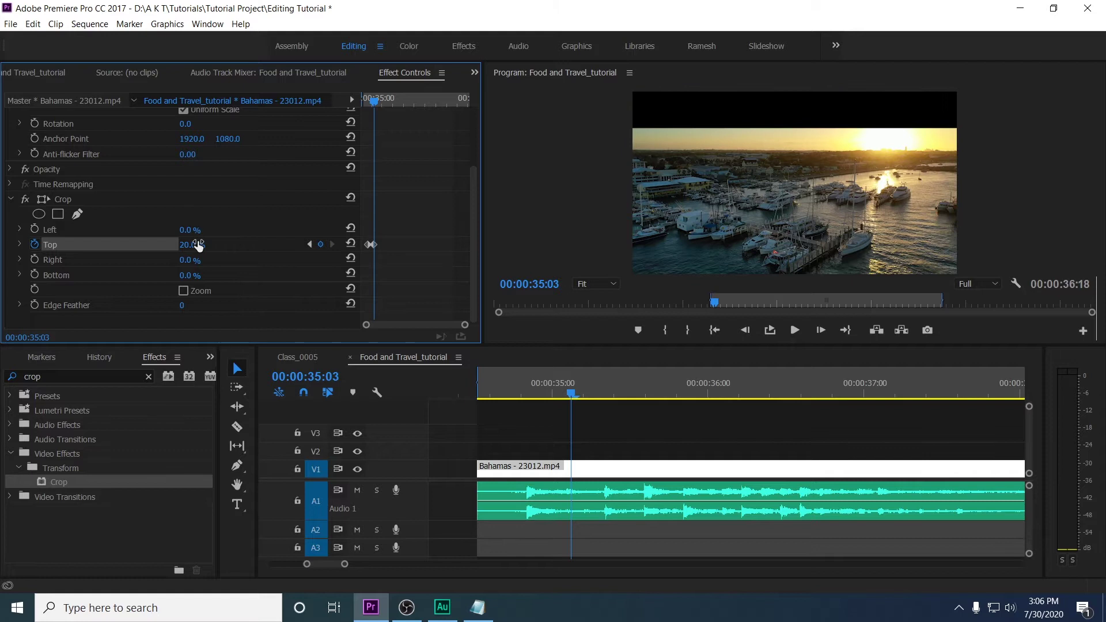
# Step: Play back the Top crop animation and check both Top keyframes
pyautogui.moveTo(382, 105); pyautogui.dragTo(369, 105)
pyautogui.press('space')
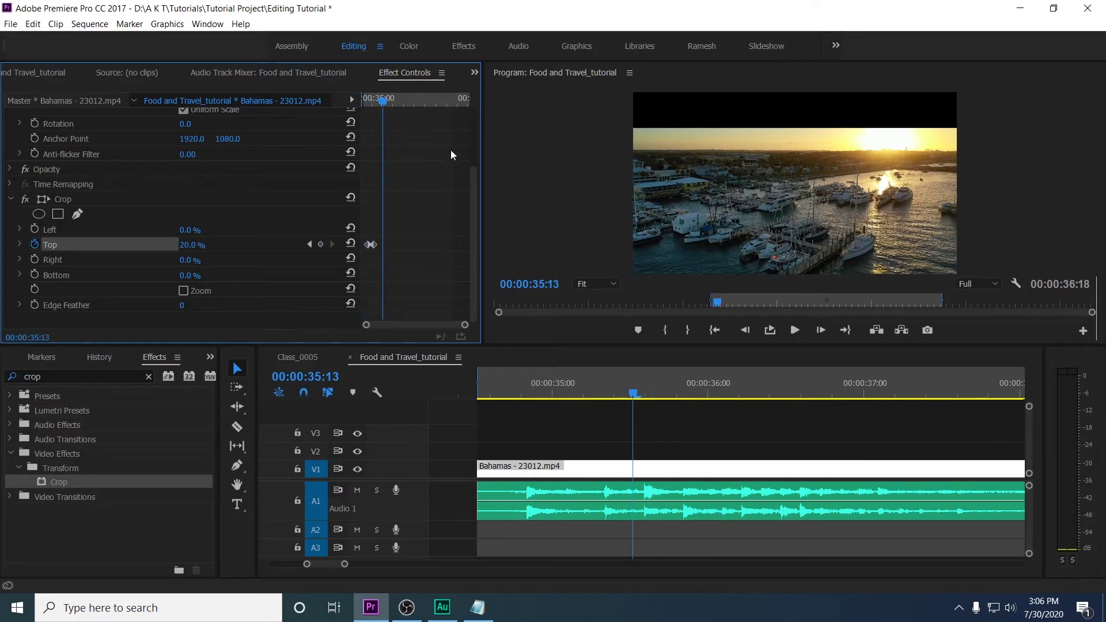
pyautogui.moveTo(362, 313); pyautogui.dragTo(278, 313)
pyautogui.moveTo(397, 326); pyautogui.dragTo(310, 323)
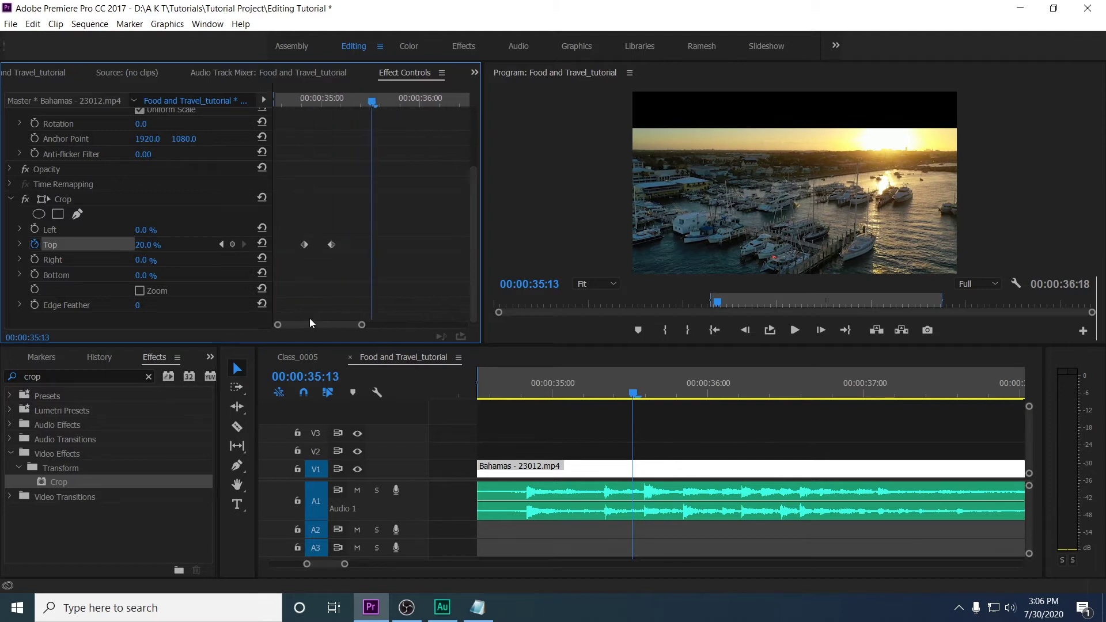
pyautogui.click(302, 99)
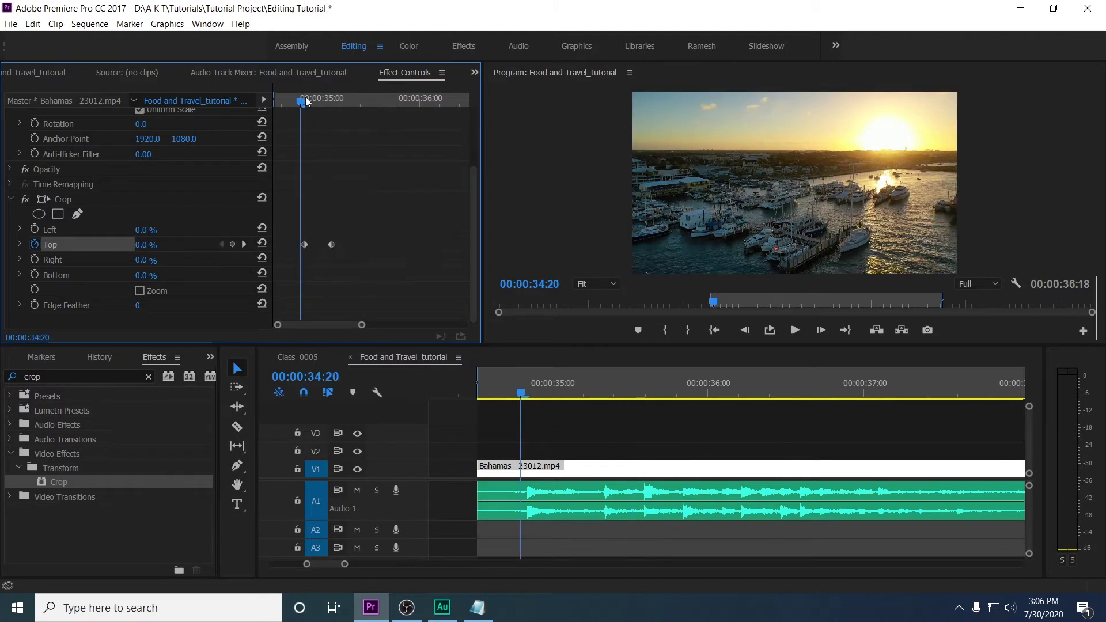
pyautogui.click(248, 245)
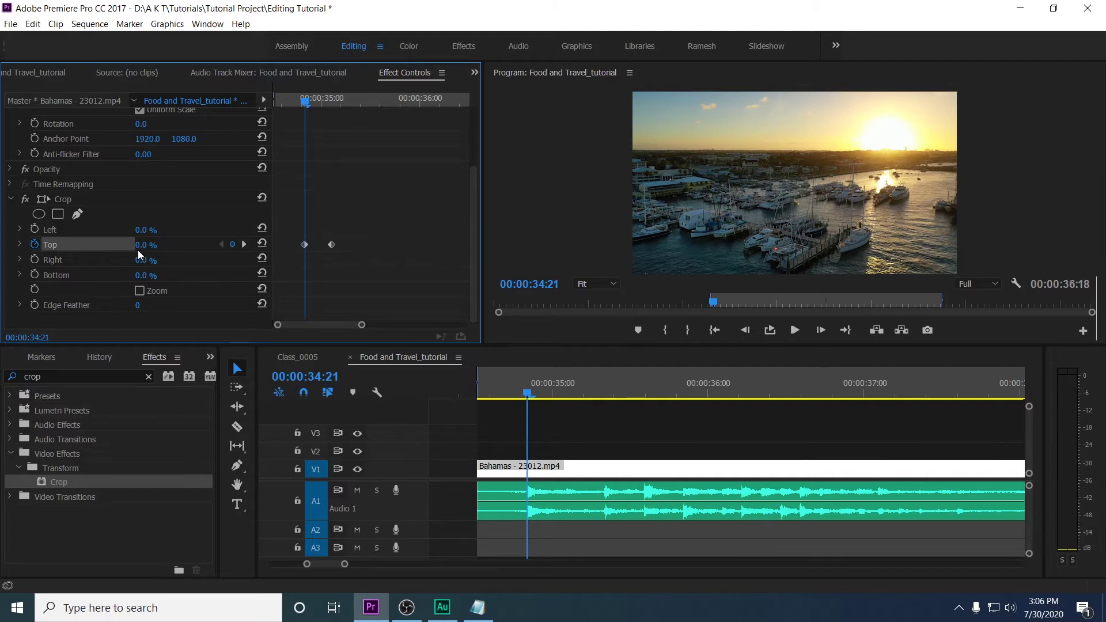
pyautogui.click(248, 244)
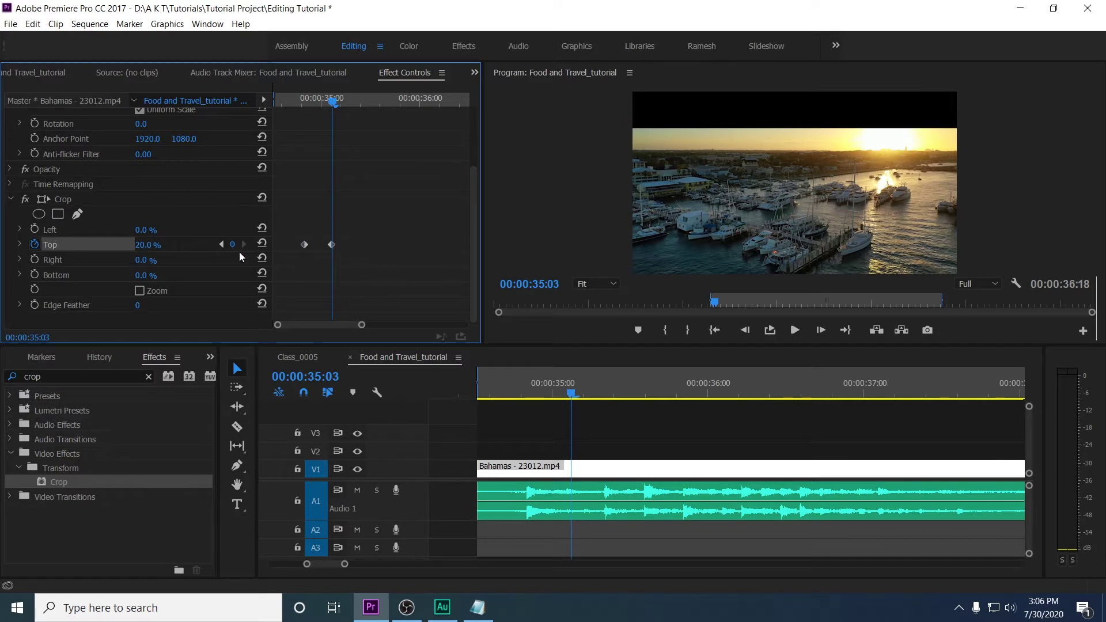
pyautogui.moveTo(333, 104); pyautogui.dragTo(337, 115)
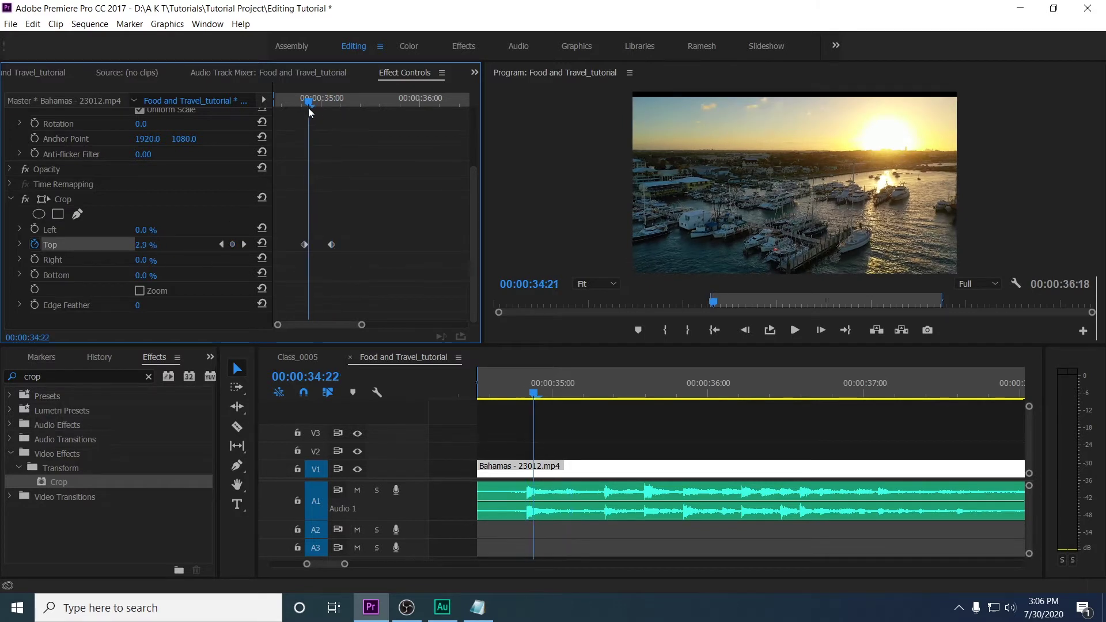
pyautogui.press('Up')
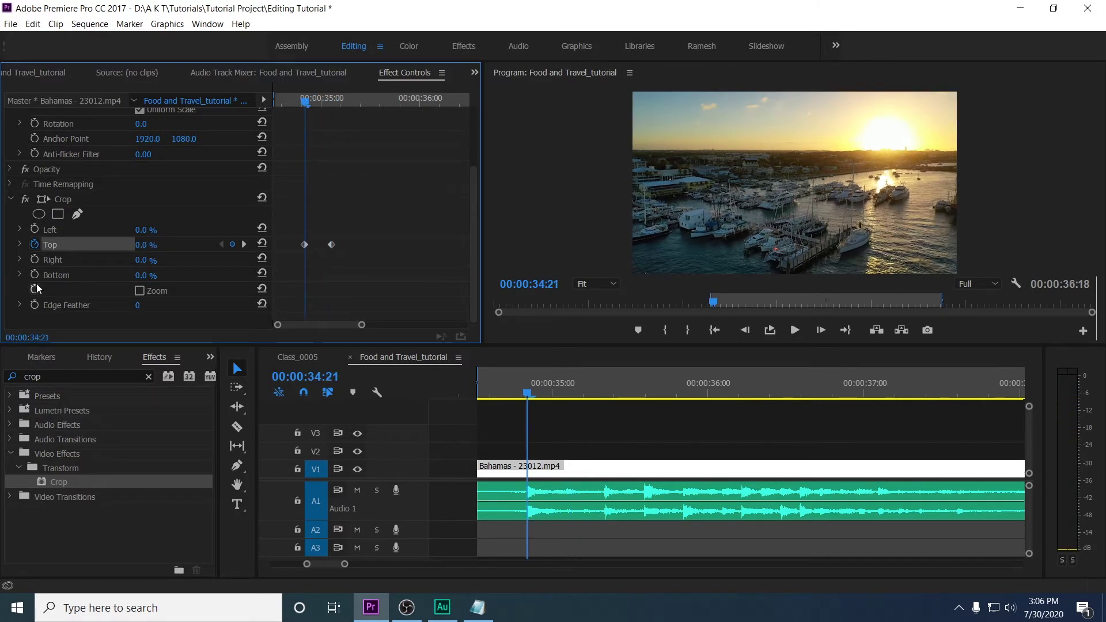
# Step: Keyframe Bottom crop from 0% to 20%, then preview the whole sequence
pyautogui.click(35, 275)
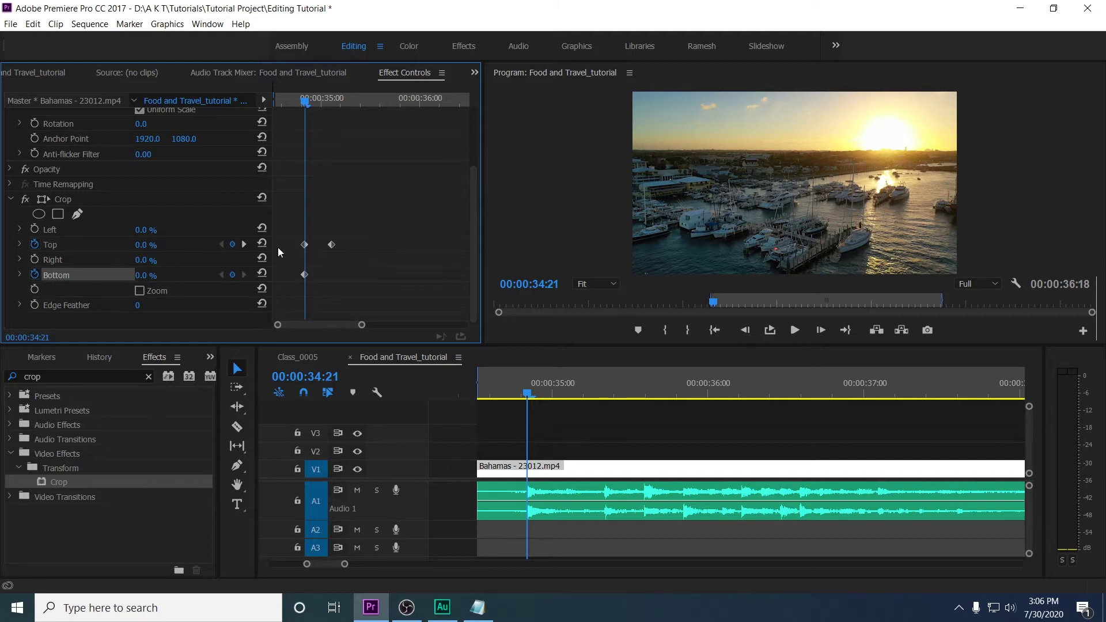
pyautogui.moveTo(310, 103); pyautogui.dragTo(333, 102)
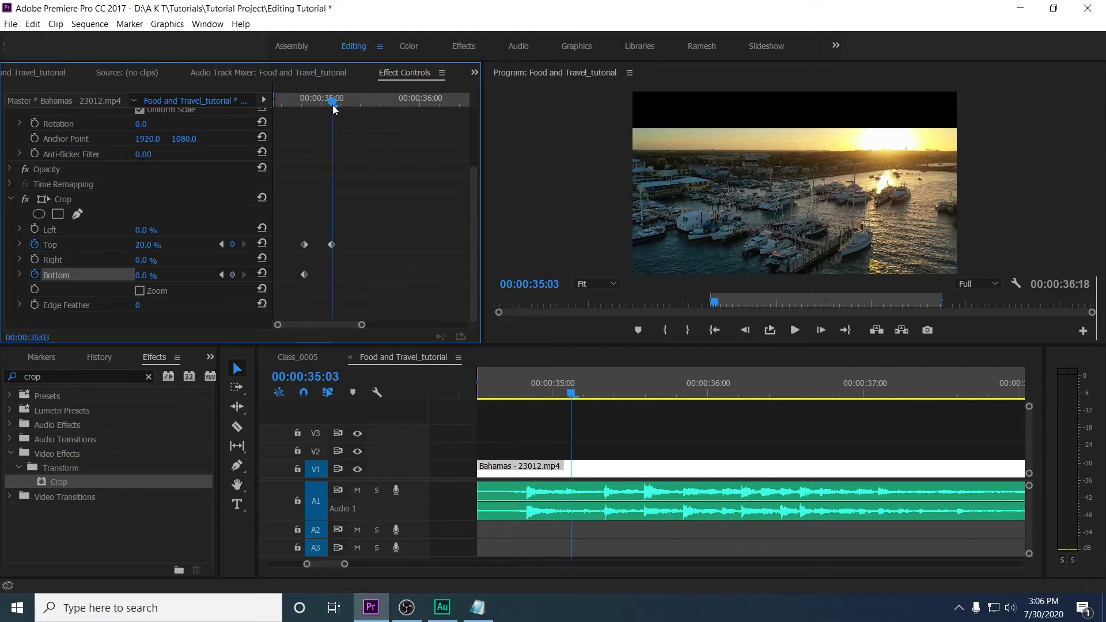
pyautogui.click(149, 274)
pyautogui.write('20')
pyautogui.press('Return')
pyautogui.click(728, 434)
pyautogui.press('-')
pyautogui.press('-')
pyautogui.press('-')
pyautogui.press('space')
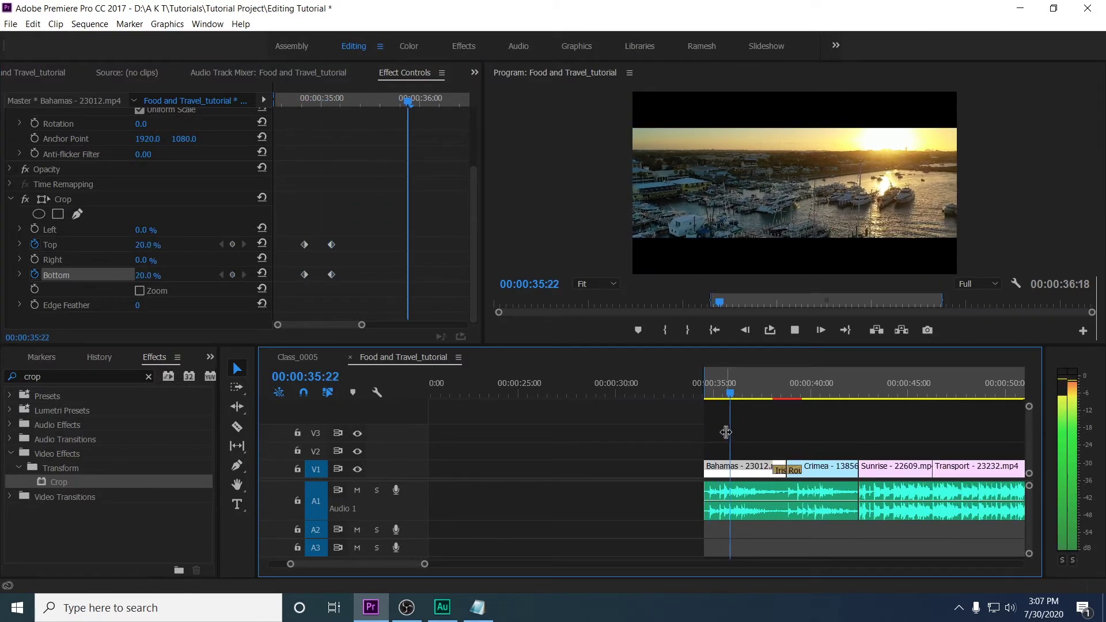
# Step: Stop playback at the Bahamas clip start and zoom the timeline in
pyautogui.press('Up')
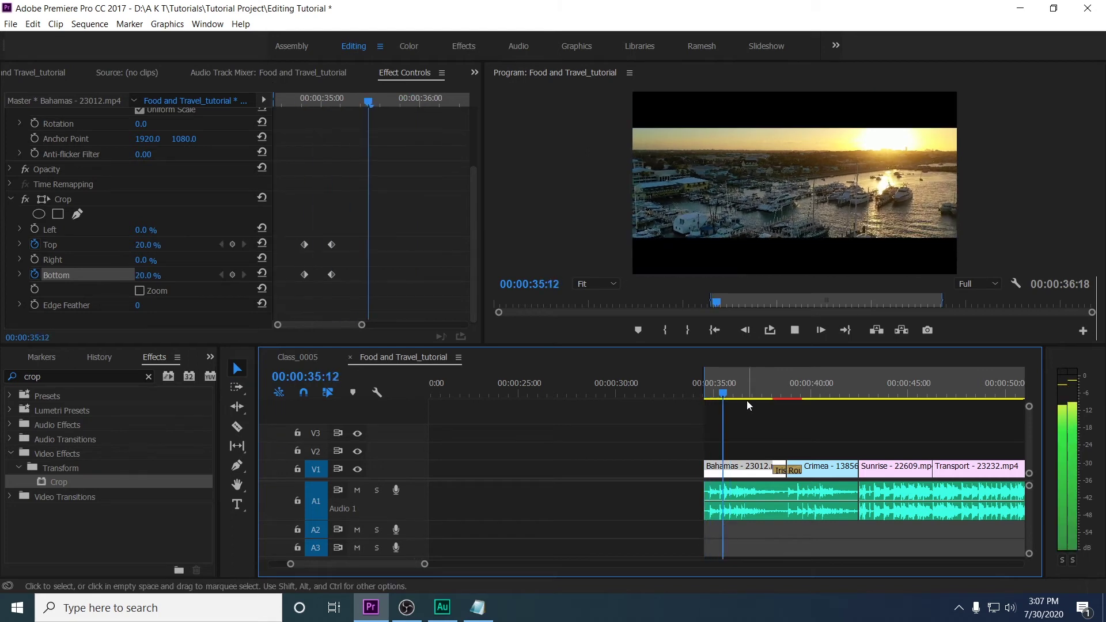
pyautogui.press('space')
pyautogui.press('=')
pyautogui.click(776, 448)
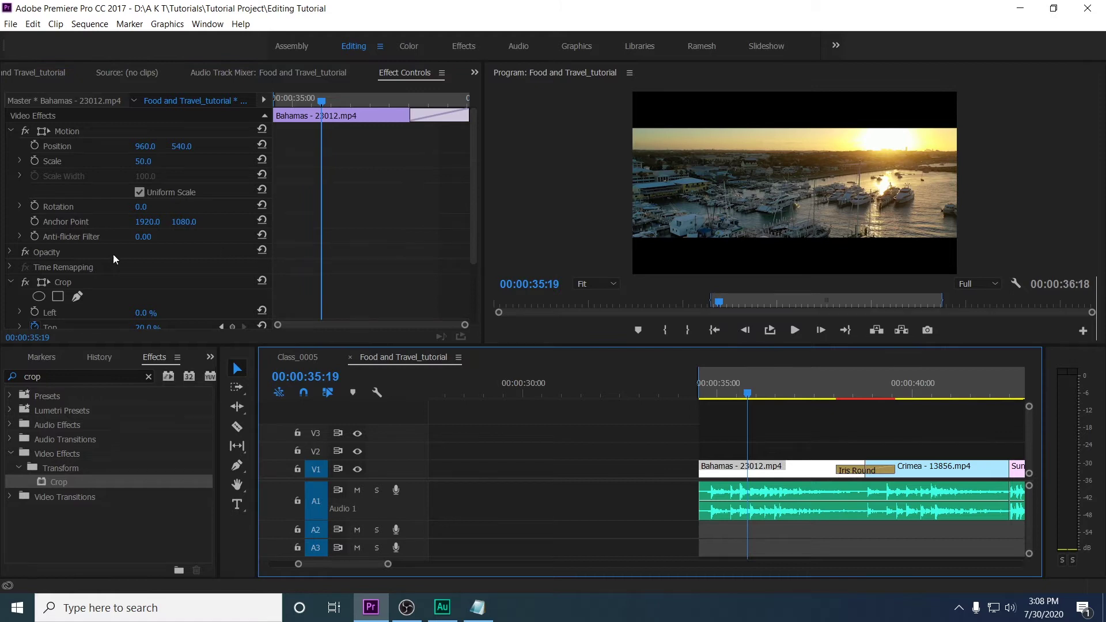
# Step: Remove the Crop effect, undo to restore it, and clear the effects search box
pyautogui.rightClick(73, 283)
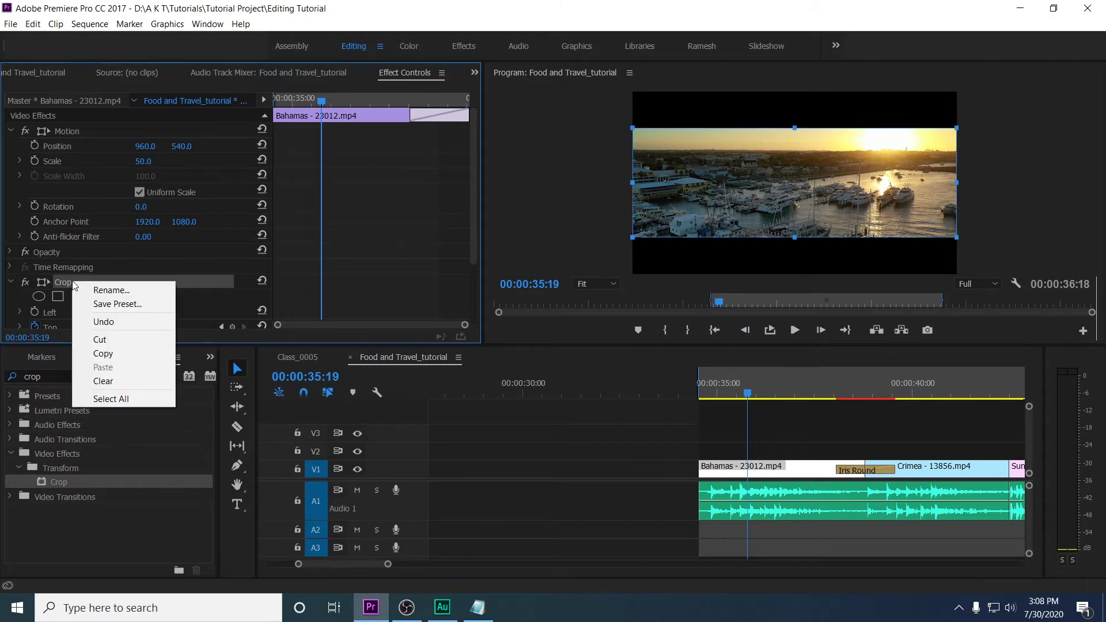
pyautogui.click(103, 381)
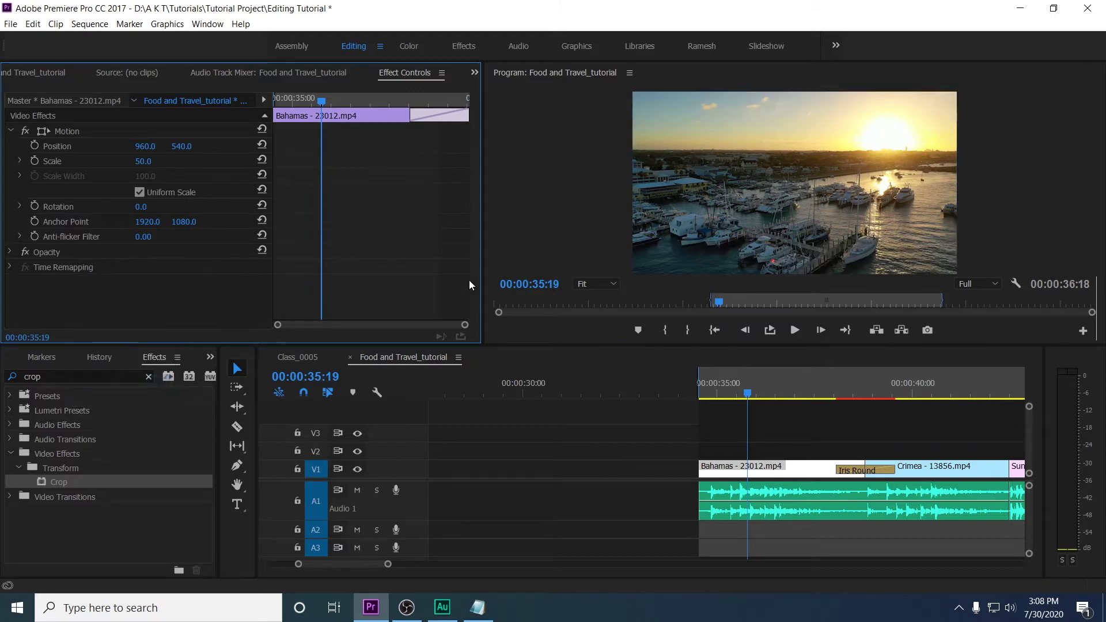
pyautogui.hotkey('ctrl', 'z')
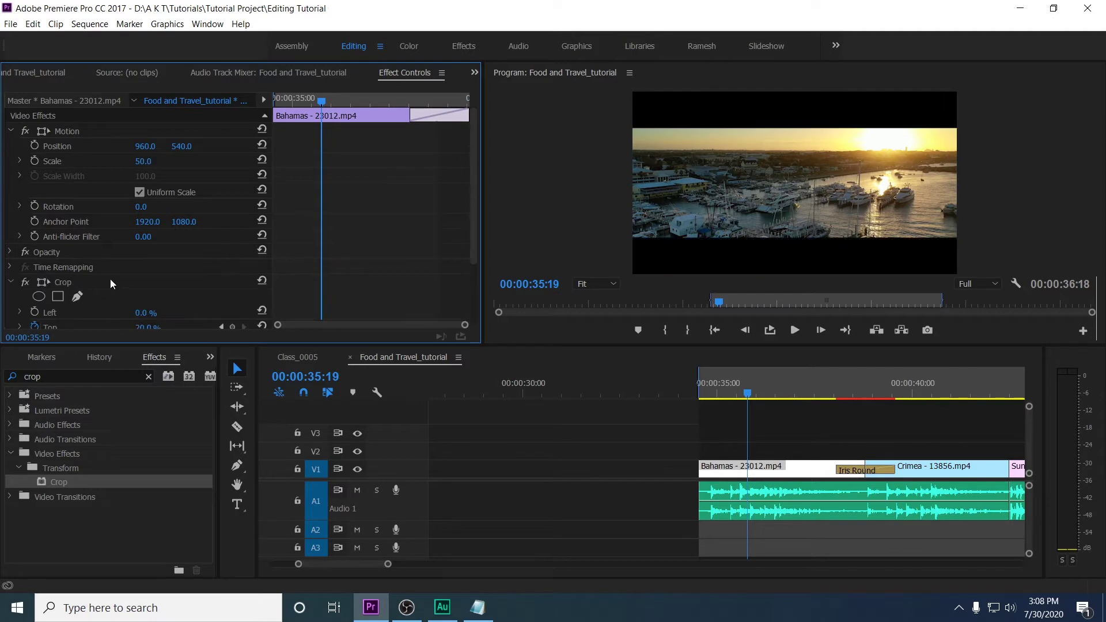
pyautogui.click(71, 283)
pyautogui.press('Delete')
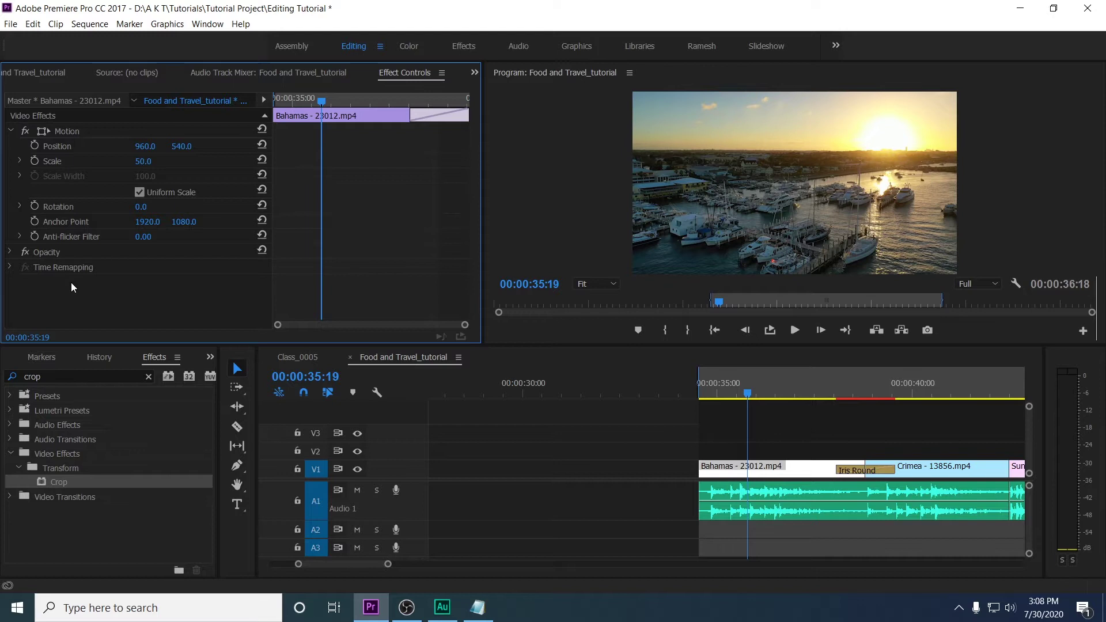
pyautogui.hotkey('ctrl', 'z')
pyautogui.click(149, 377)
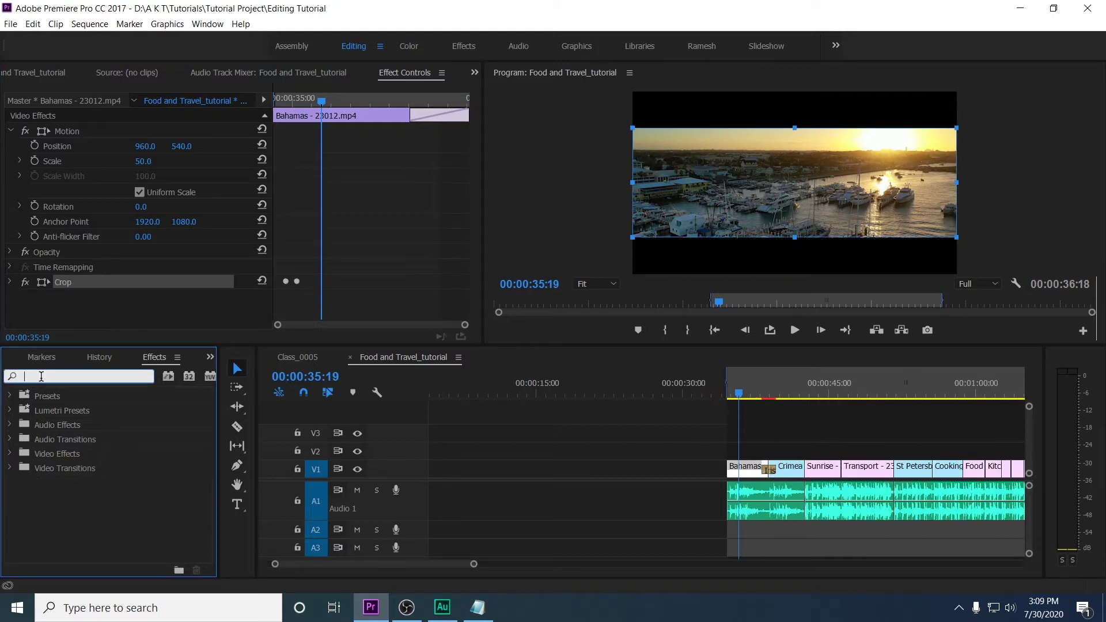
# Step: Drag Lighting Effects from Video Effects > Adjust onto the Prawn clip
pyautogui.write('coop')
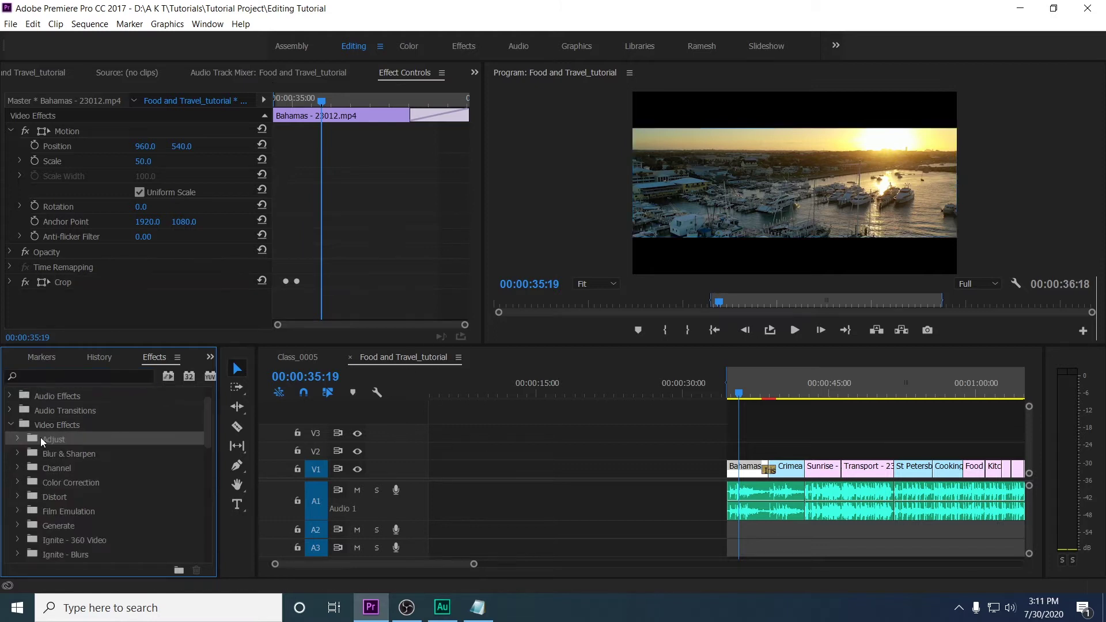
pyautogui.click(18, 441)
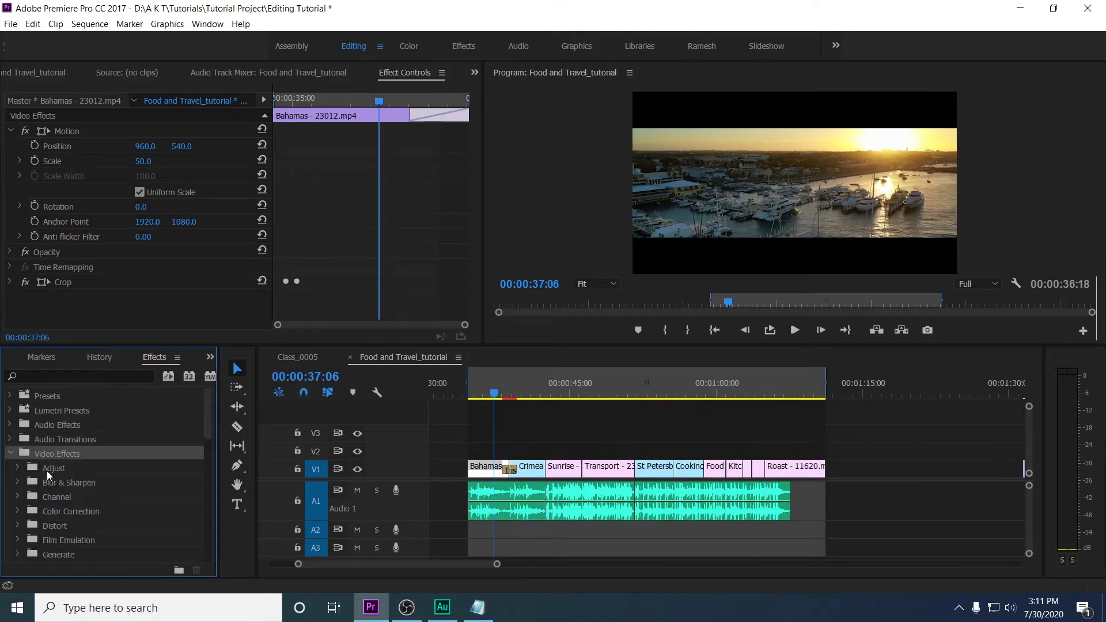
pyautogui.click(18, 467)
pyautogui.click(79, 527)
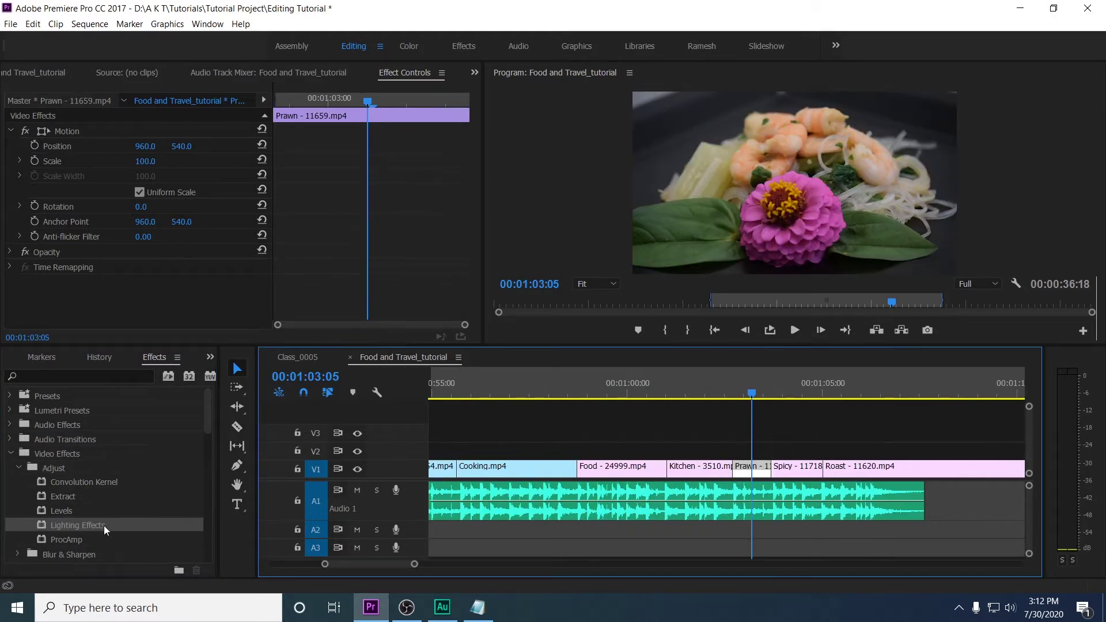
pyautogui.moveTo(95, 525); pyautogui.dragTo(757, 471)
# Step: Show the Prawn clip's Lighting Effects settings with the light outline, and expand Light 1
pyautogui.click(758, 472)
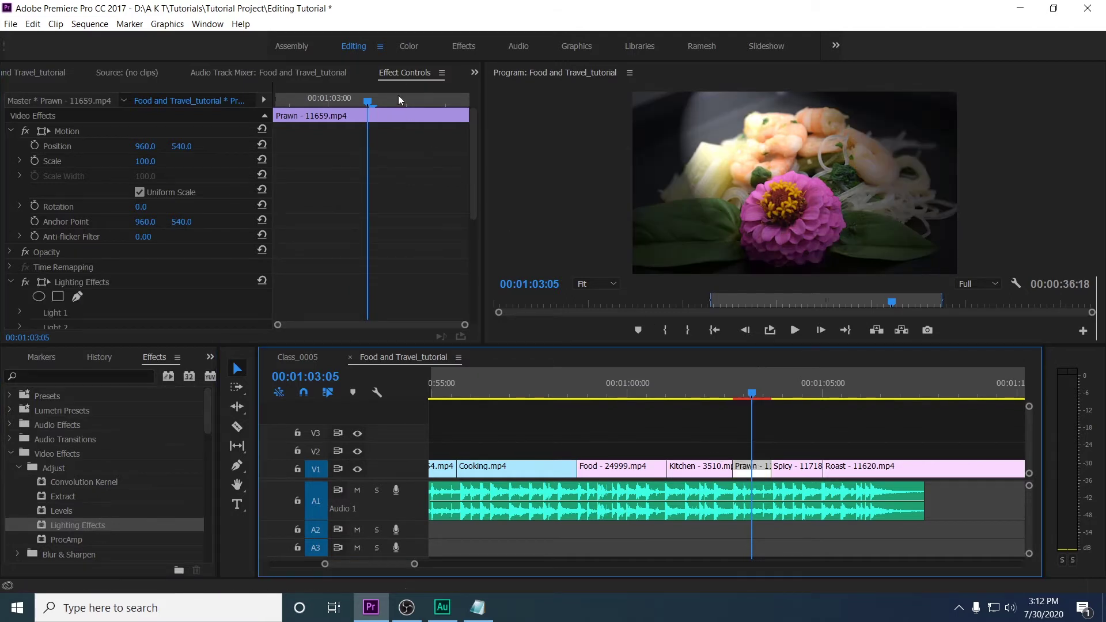
pyautogui.click(446, 257)
pyautogui.scroll(-5, 424, 271)
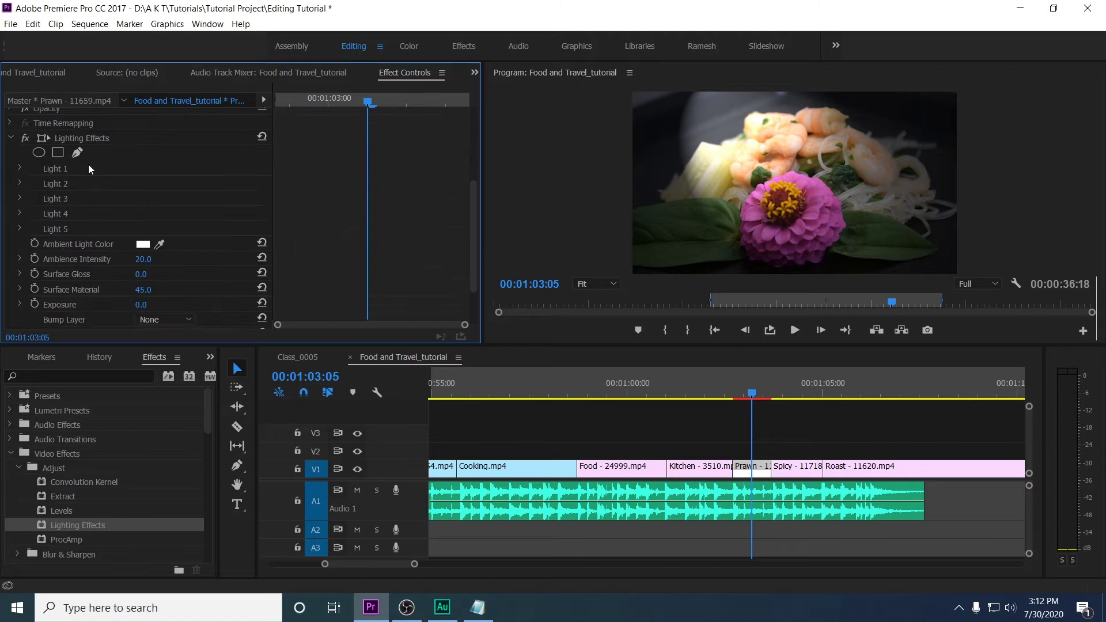
pyautogui.click(117, 139)
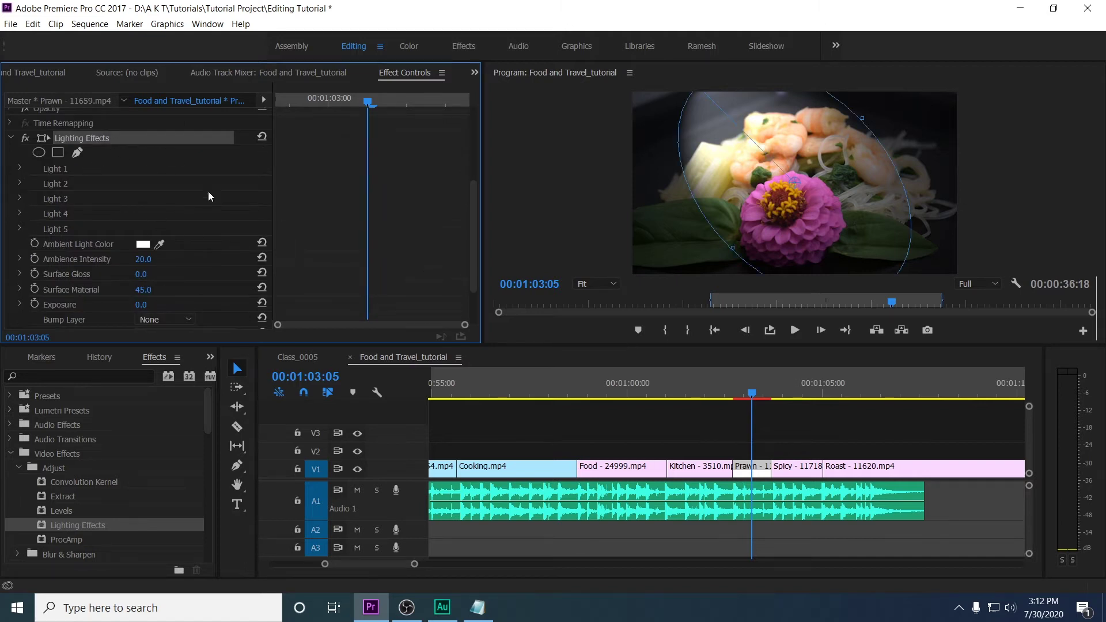
pyautogui.click(20, 167)
# Step: Try Directional and Omni light types for Light 1, then keep Spotlight
pyautogui.click(195, 184)
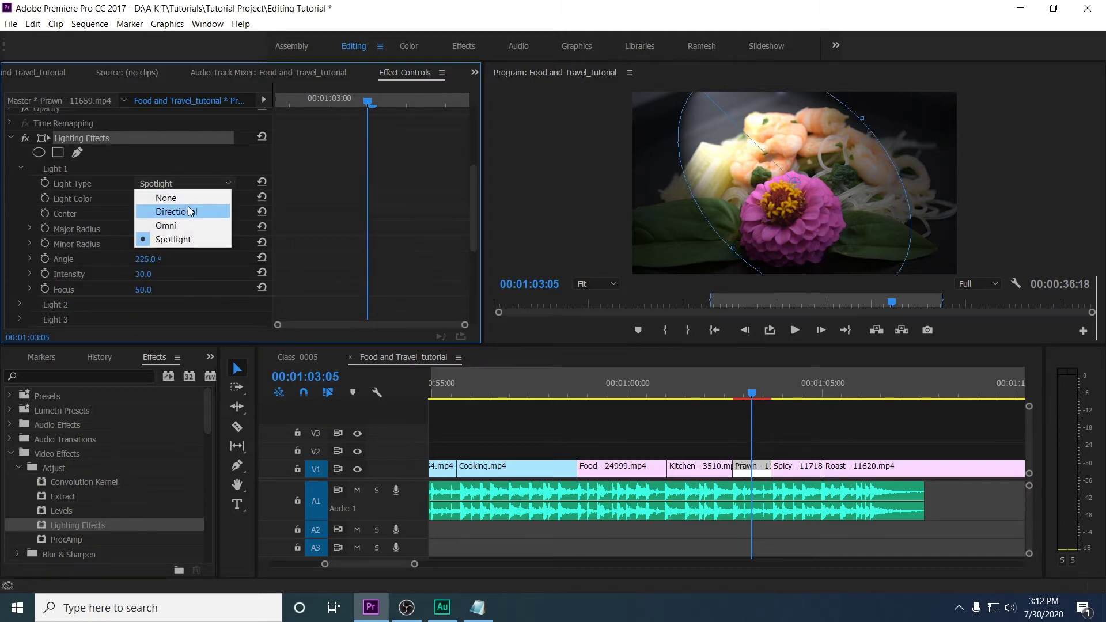
pyautogui.click(189, 212)
pyautogui.click(184, 184)
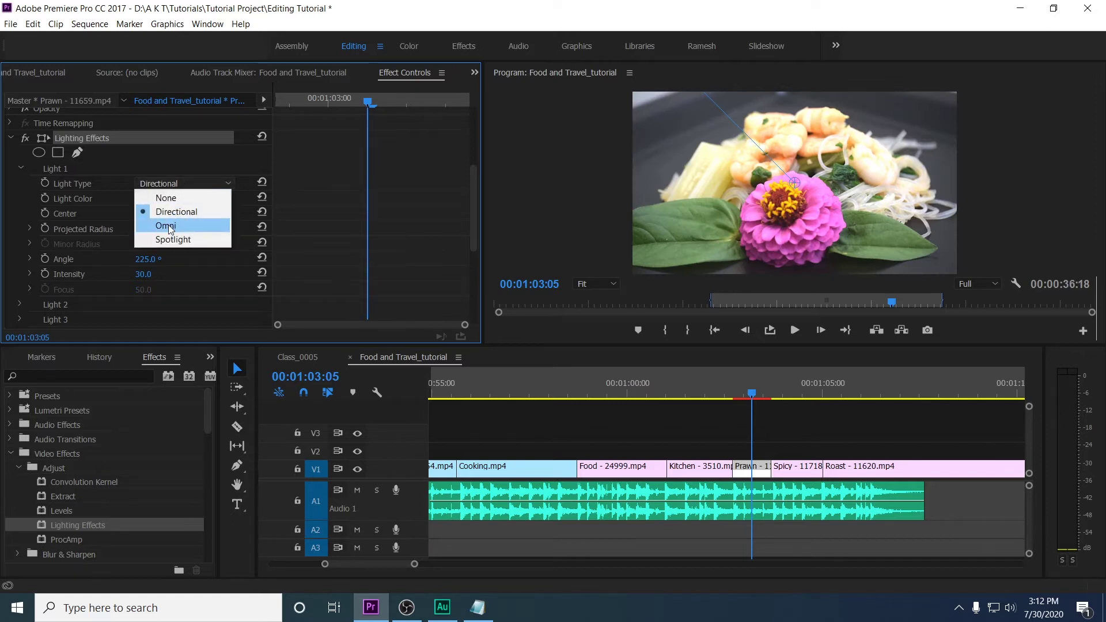
pyautogui.click(164, 223)
pyautogui.click(173, 184)
pyautogui.click(173, 240)
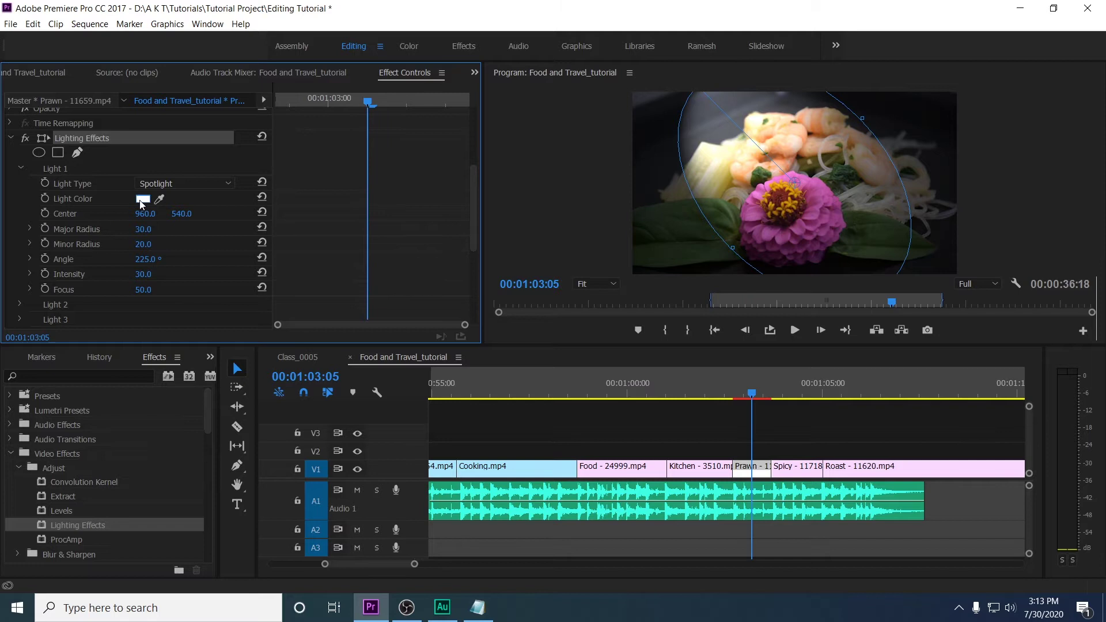
# Step: Give Light 1 a cyan colour and move and enlarge the spotlight over the food
pyautogui.click(142, 199)
pyautogui.moveTo(457, 391); pyautogui.dragTo(577, 406)
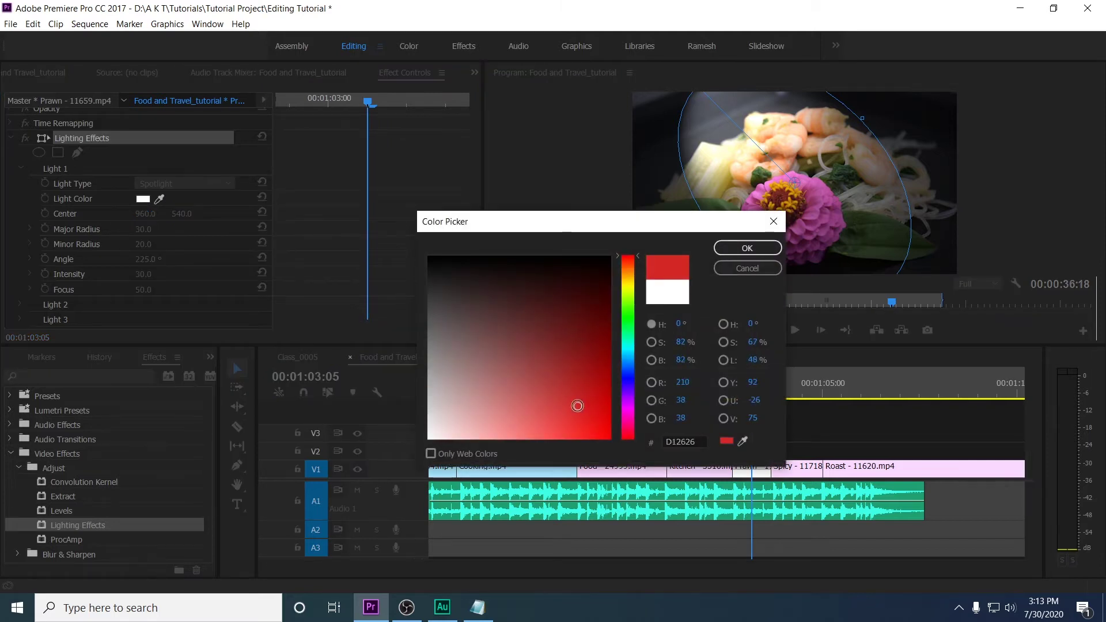
pyautogui.moveTo(629, 324); pyautogui.dragTo(630, 299)
pyautogui.click(588, 435)
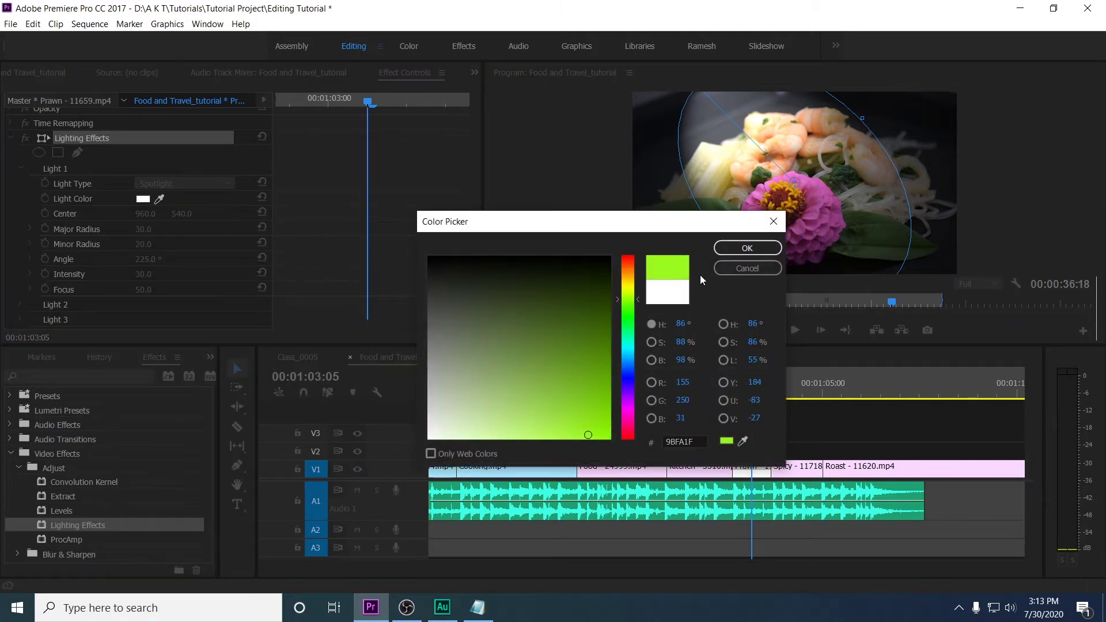
pyautogui.click(755, 248)
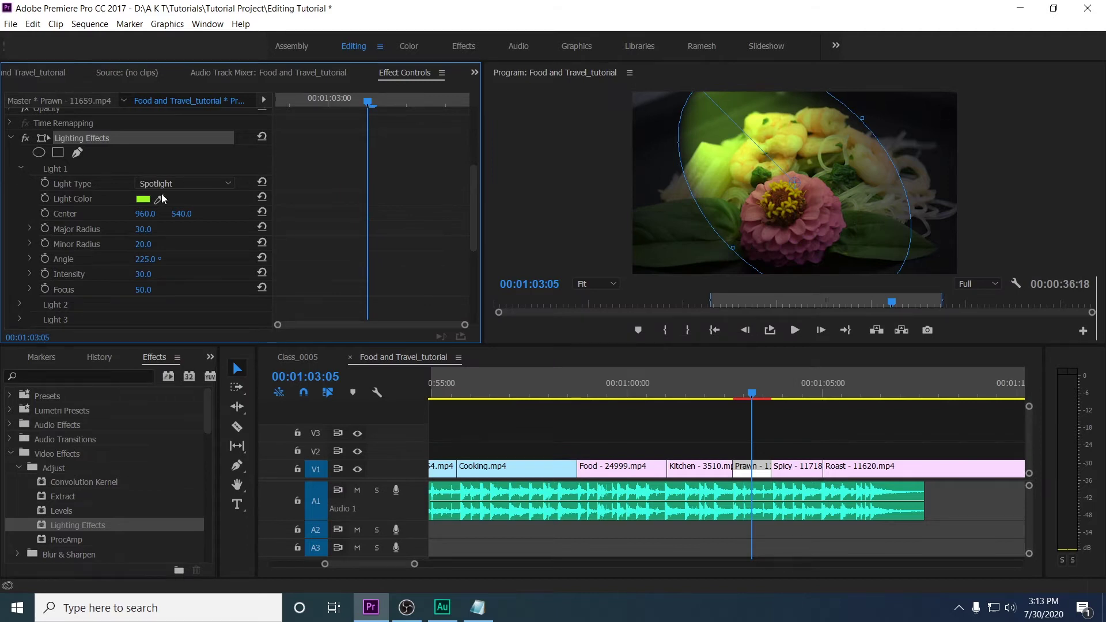
pyautogui.moveTo(145, 213); pyautogui.dragTo(164, 278)
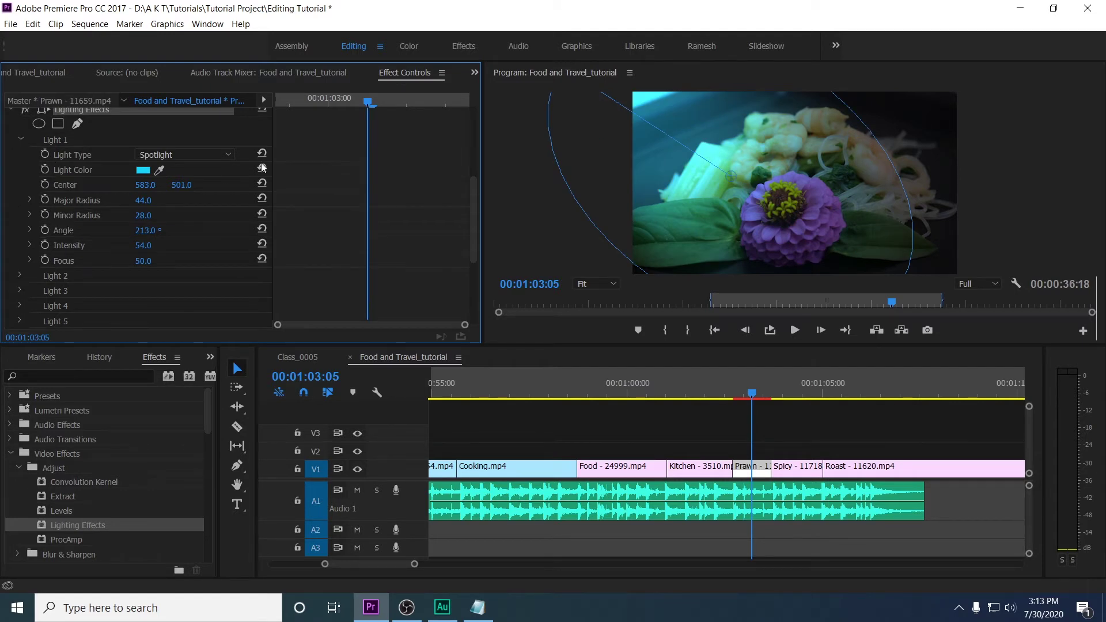
# Step: Keyframe Light 1's colour from cyan to orange at 00:01:03:05 and scrub to preview
pyautogui.moveTo(368, 100); pyautogui.dragTo(336, 109)
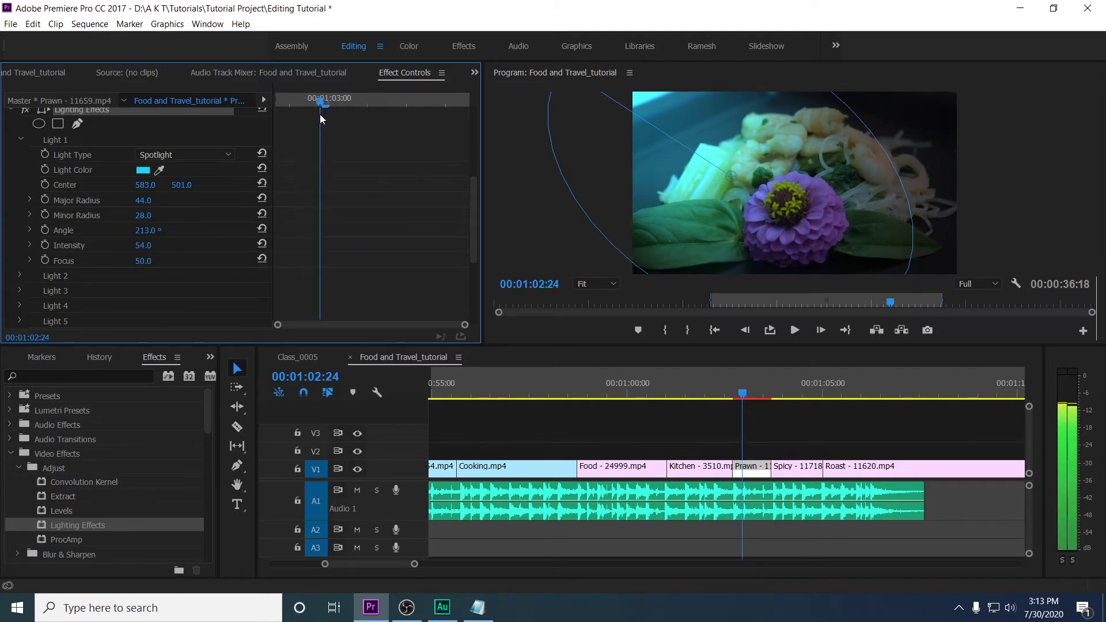
pyautogui.press('Left')
pyautogui.press('Left')
pyautogui.press('Left')
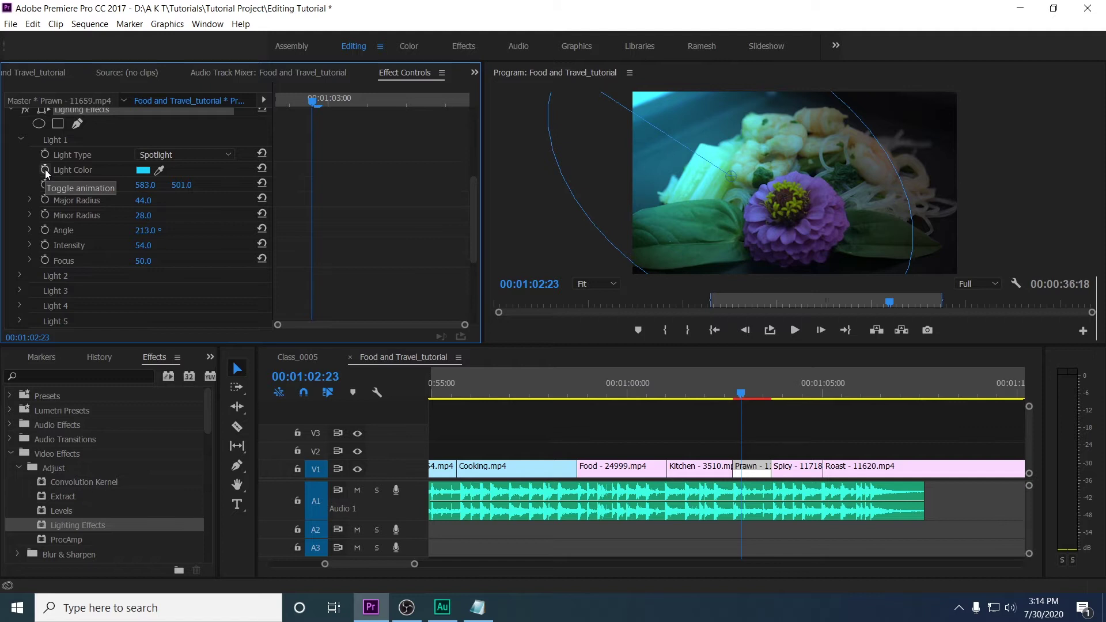
pyautogui.click(45, 170)
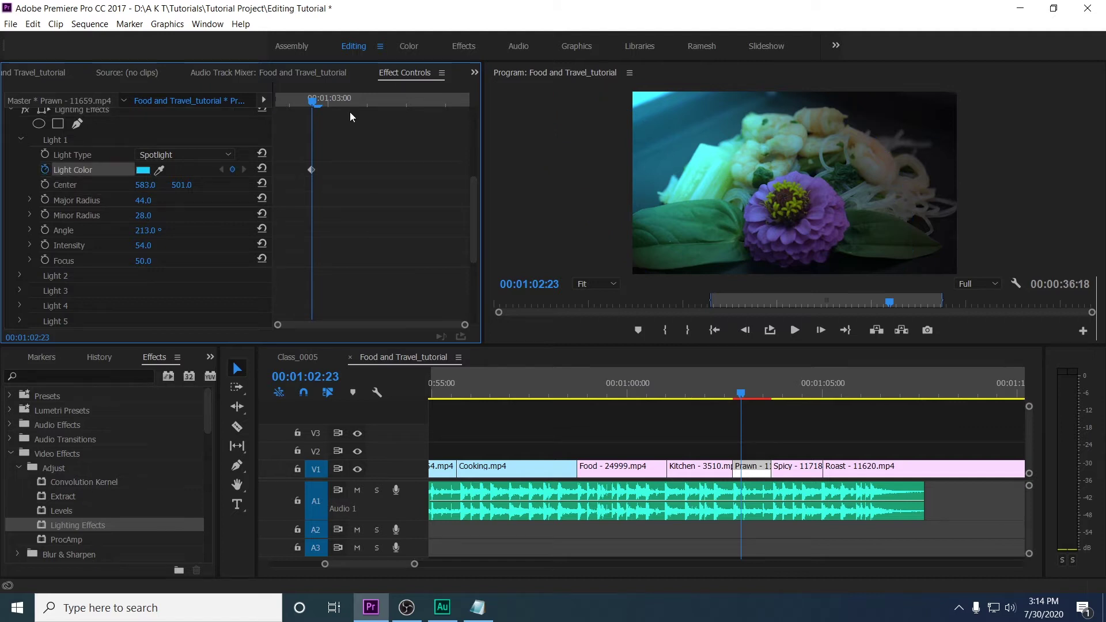
pyautogui.moveTo(326, 103); pyautogui.dragTo(368, 104)
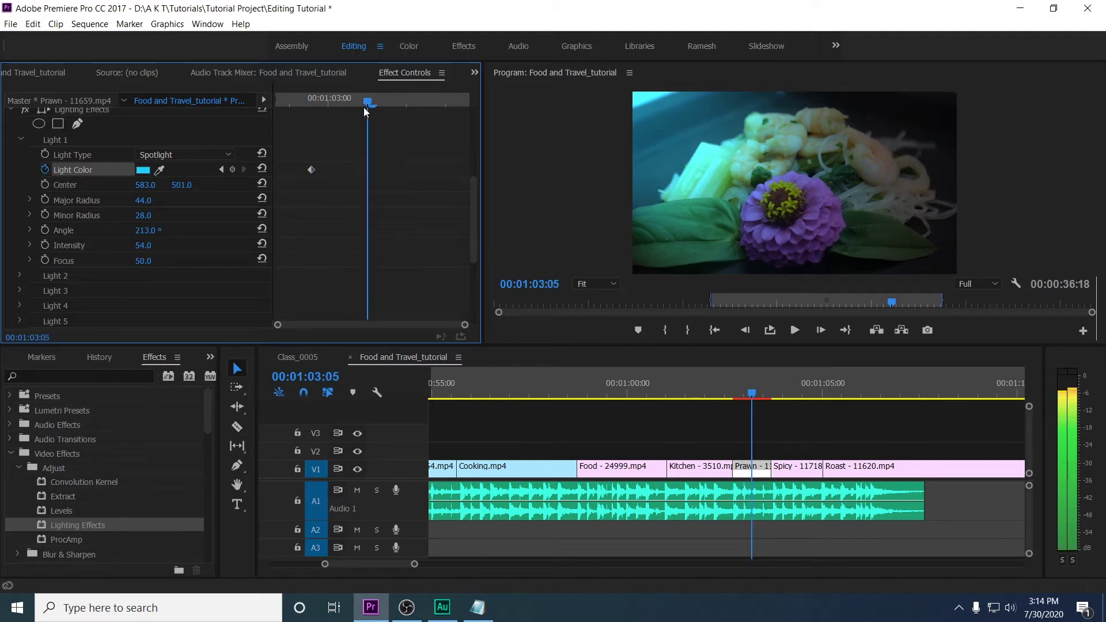
pyautogui.click(143, 170)
pyautogui.moveTo(628, 351); pyautogui.dragTo(624, 265)
pyautogui.click(592, 445)
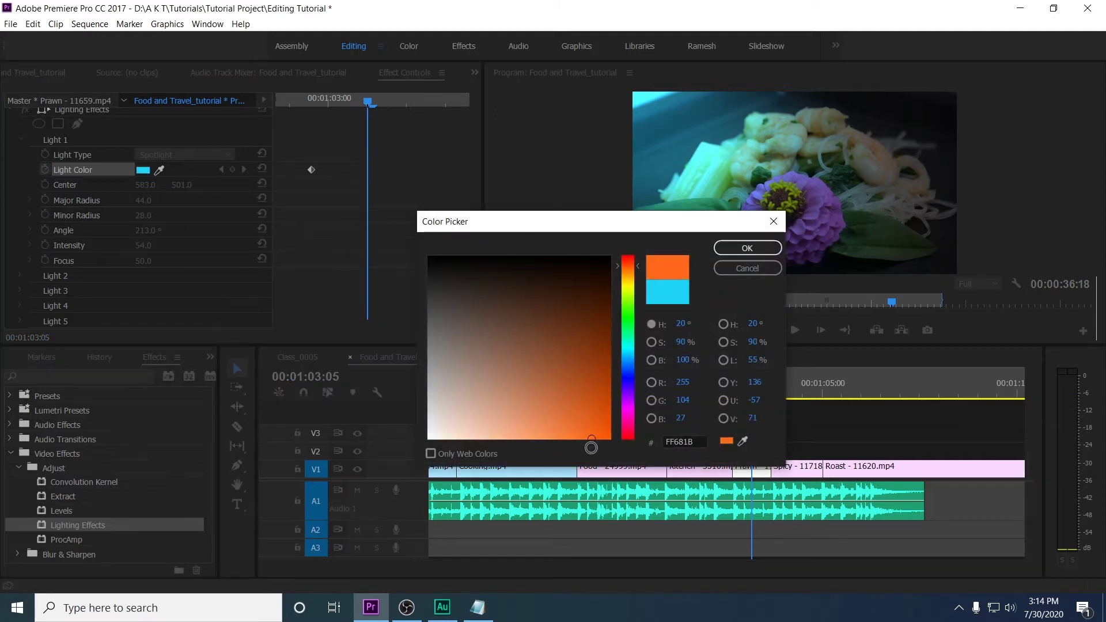
pyautogui.click(748, 249)
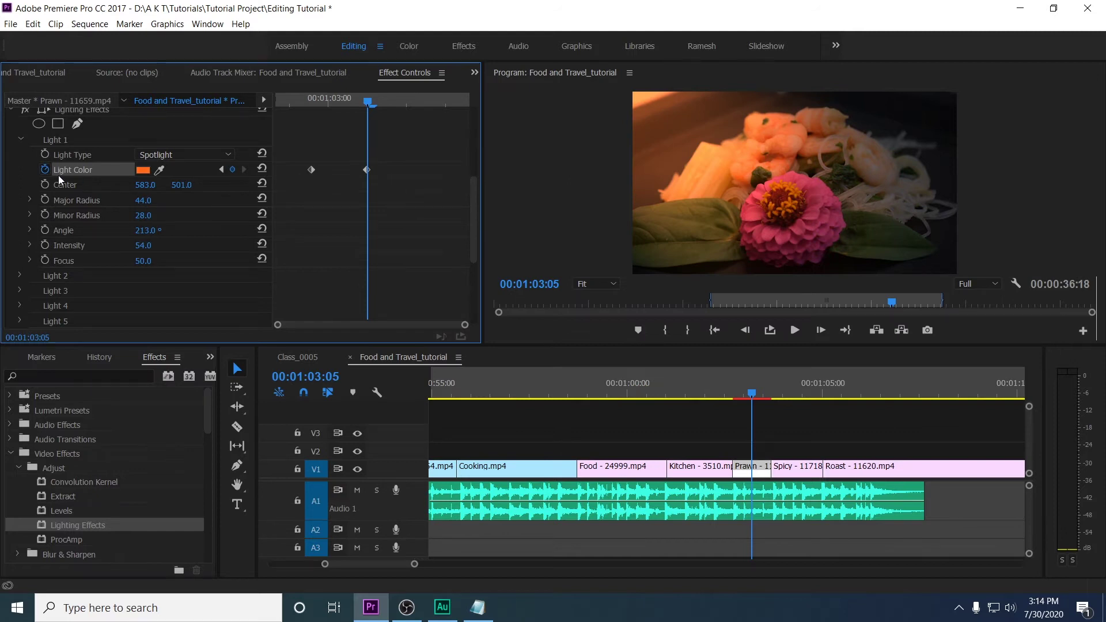
pyautogui.moveTo(372, 110)
pyautogui.mouseDown()
pyautogui.moveTo(305, 112)
pyautogui.moveTo(437, 114)
pyautogui.mouseUp()
pyautogui.moveTo(744, 393)
pyautogui.mouseDown()
pyautogui.moveTo(763, 397)
pyautogui.moveTo(736, 396)
pyautogui.moveTo(769, 402)
pyautogui.moveTo(734, 406)
pyautogui.moveTo(762, 412)
pyautogui.moveTo(735, 413)
pyautogui.moveTo(753, 414)
pyautogui.mouseUp()
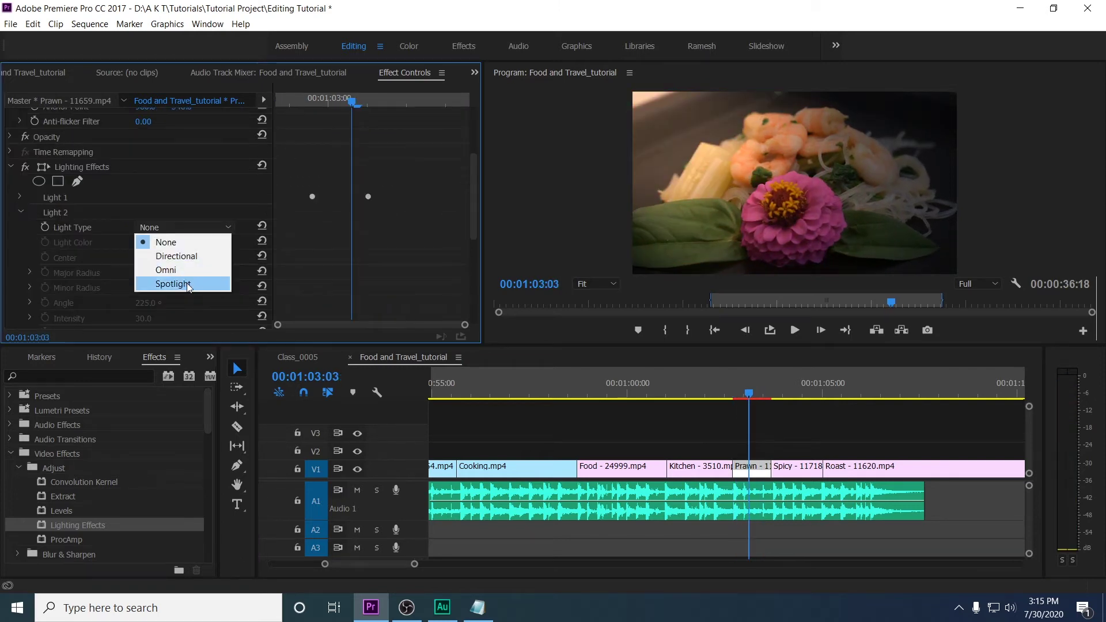
# Step: Make Light 2 a spotlight at Center X 1521, angled 321°
pyautogui.click(188, 284)
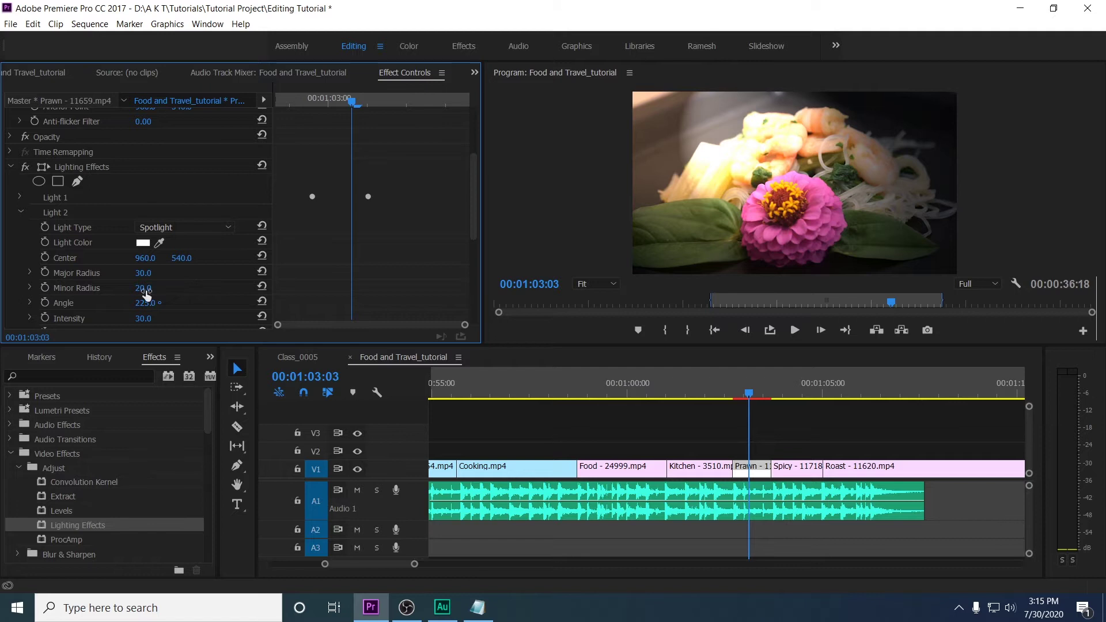
pyautogui.moveTo(154, 261); pyautogui.dragTo(323, 260)
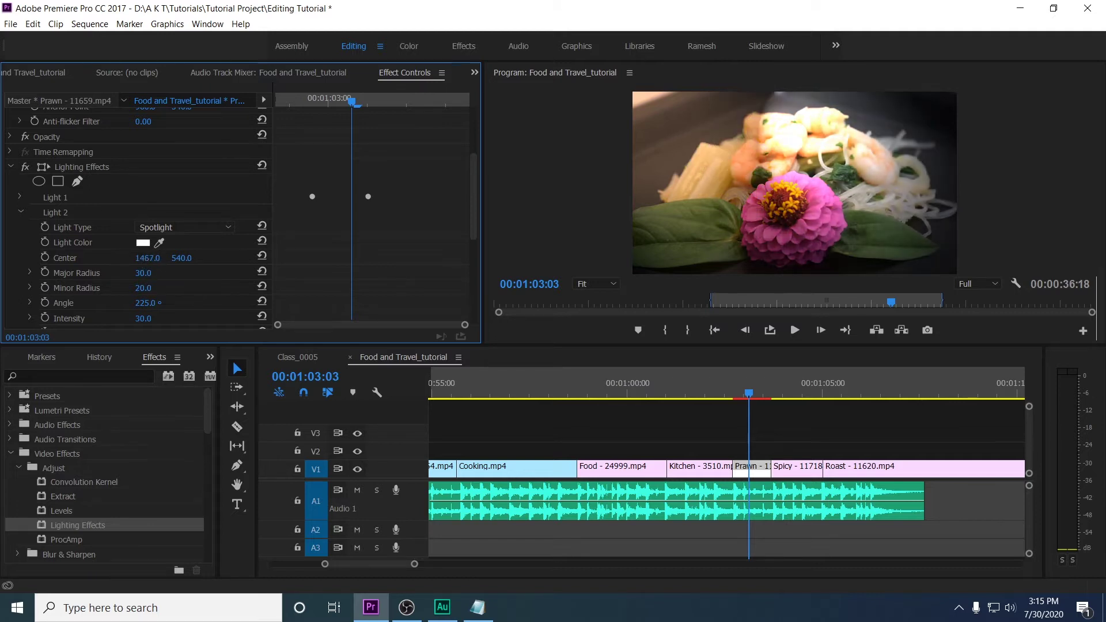
pyautogui.scroll(-1, 142, 303)
pyautogui.moveTo(143, 289)
pyautogui.mouseDown()
pyautogui.moveTo(230, 289)
pyautogui.moveTo(200, 289)
pyautogui.mouseUp()
pyautogui.moveTo(144, 288); pyautogui.dragTo(167, 288)
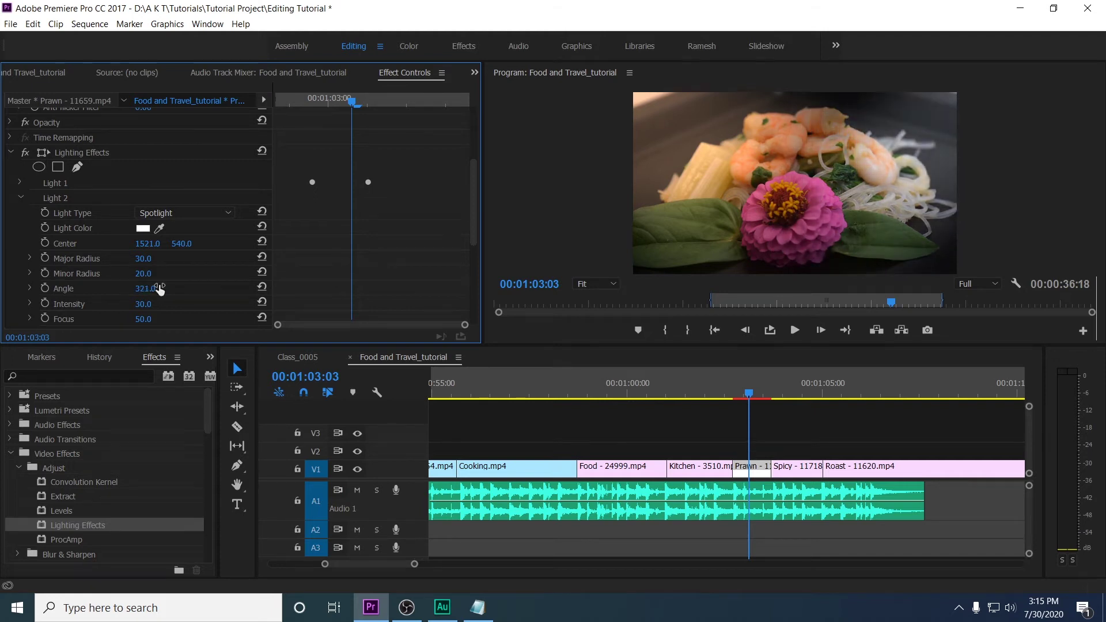
# Step: Set Light 2's colour to light green and preview the nearby frames
pyautogui.click(143, 228)
pyautogui.click(538, 417)
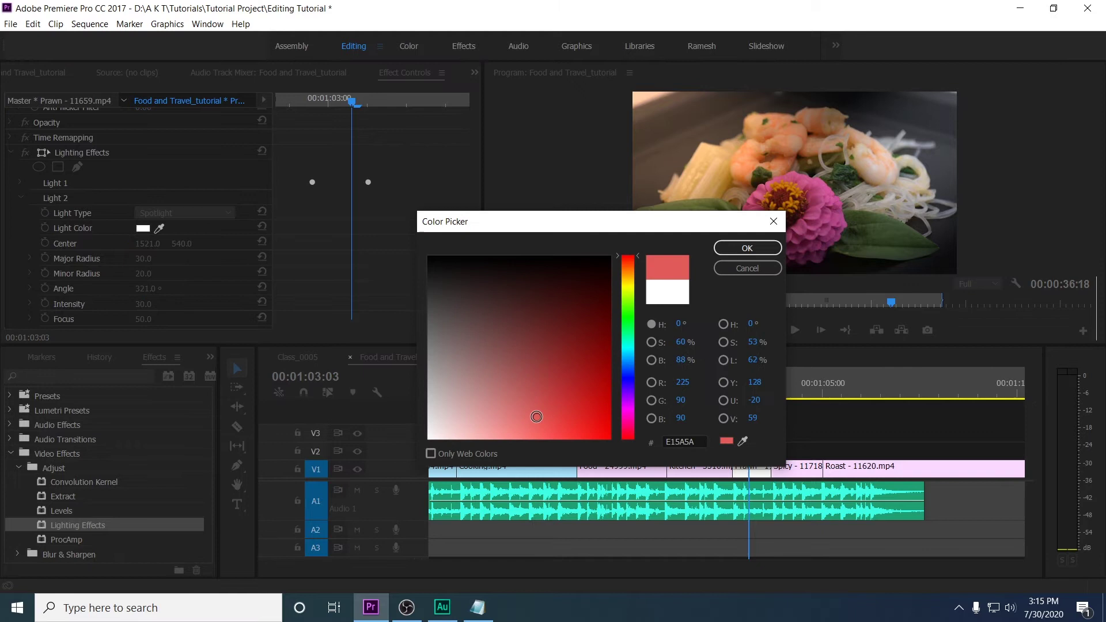
pyautogui.click(625, 303)
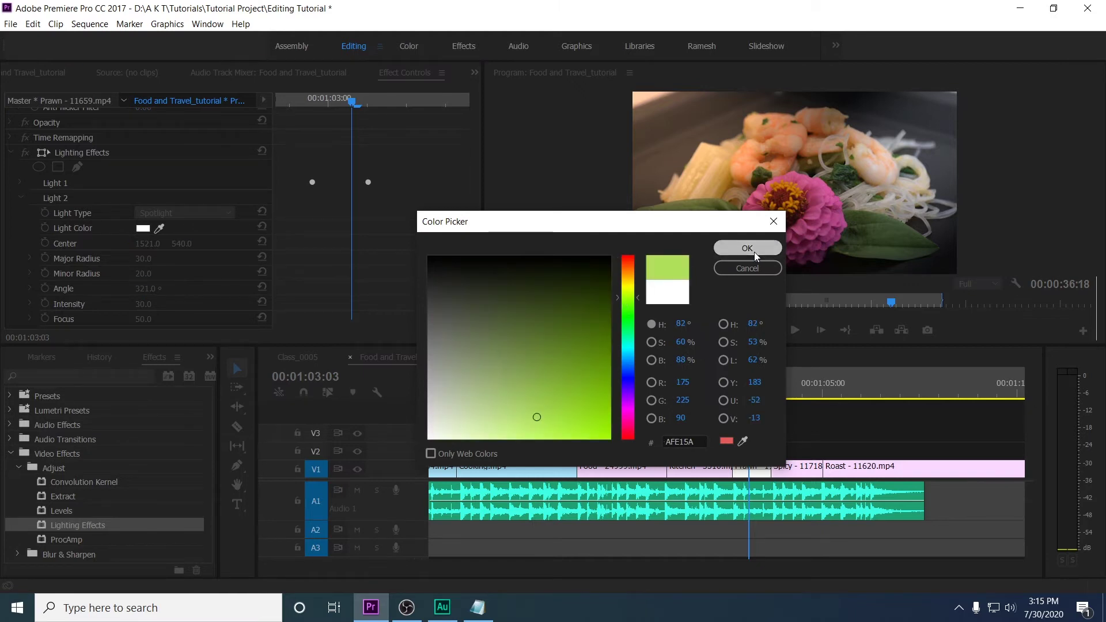
pyautogui.click(752, 249)
pyautogui.moveTo(770, 393); pyautogui.dragTo(754, 405)
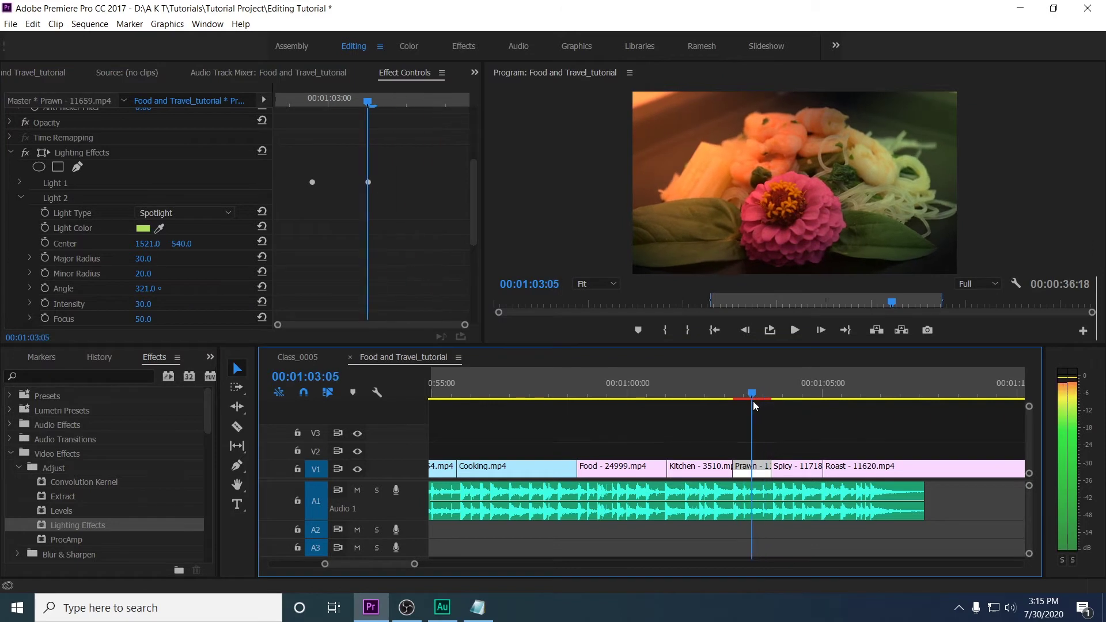
# Step: Toggle Lighting Effects off and on to compare, leaving it on with light outlines shown
pyautogui.click(24, 153)
pyautogui.click(26, 154)
pyautogui.click(26, 154)
pyautogui.click(26, 154)
pyautogui.click(26, 155)
pyautogui.click(26, 154)
pyautogui.click(26, 155)
pyautogui.click(26, 154)
pyautogui.click(73, 154)
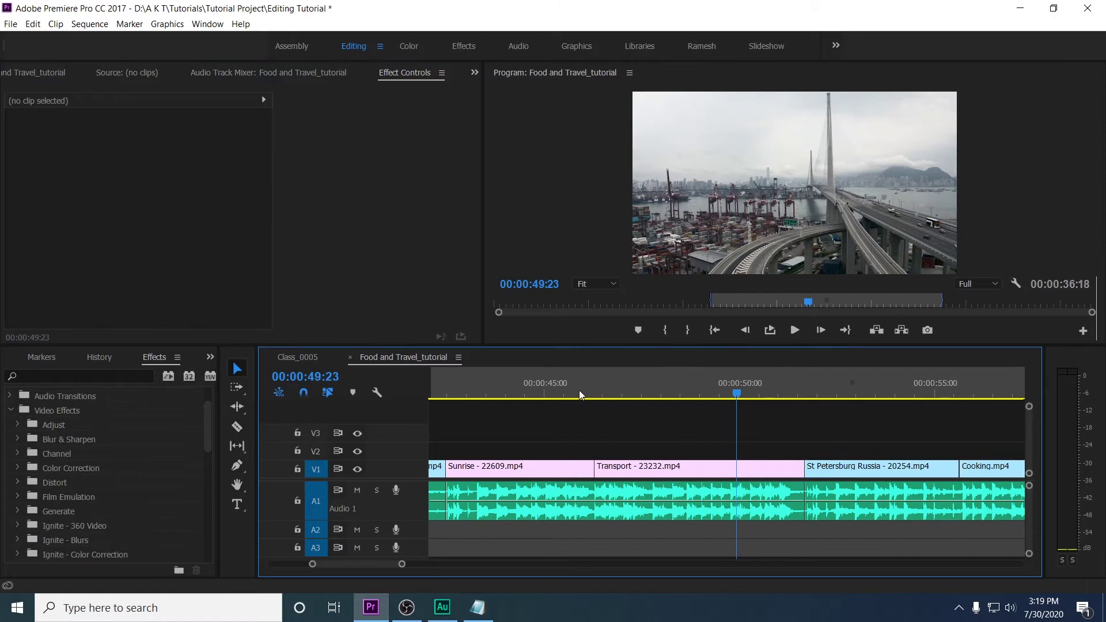
# Step: Select the Transport clip and show its transform handles
pyautogui.click(655, 375)
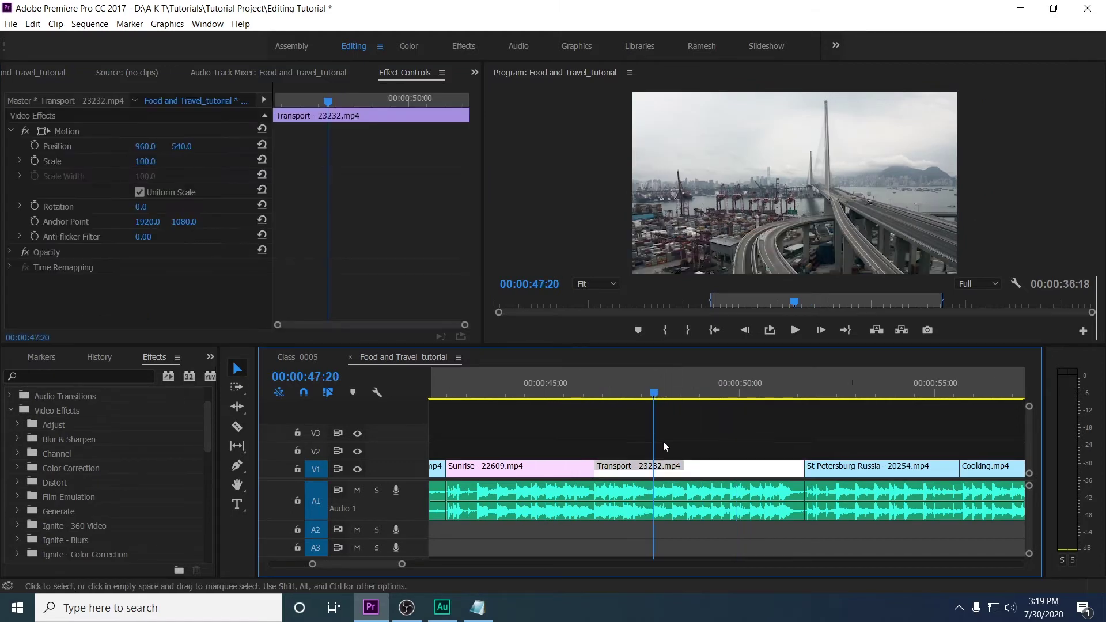
pyautogui.click(678, 468)
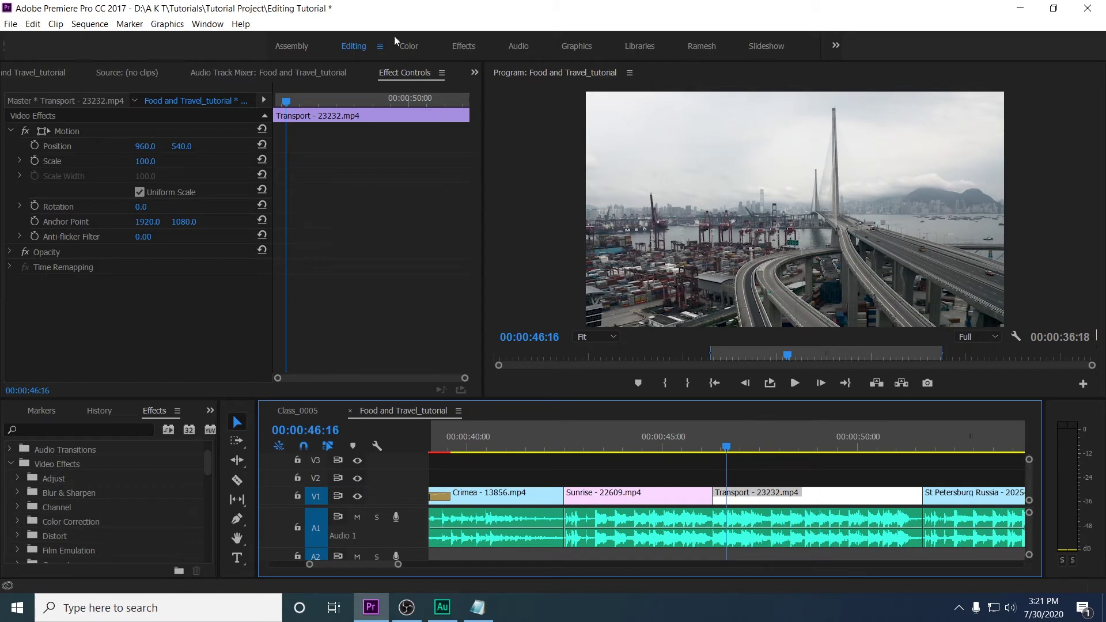
pyautogui.click(416, 75)
pyautogui.click(74, 133)
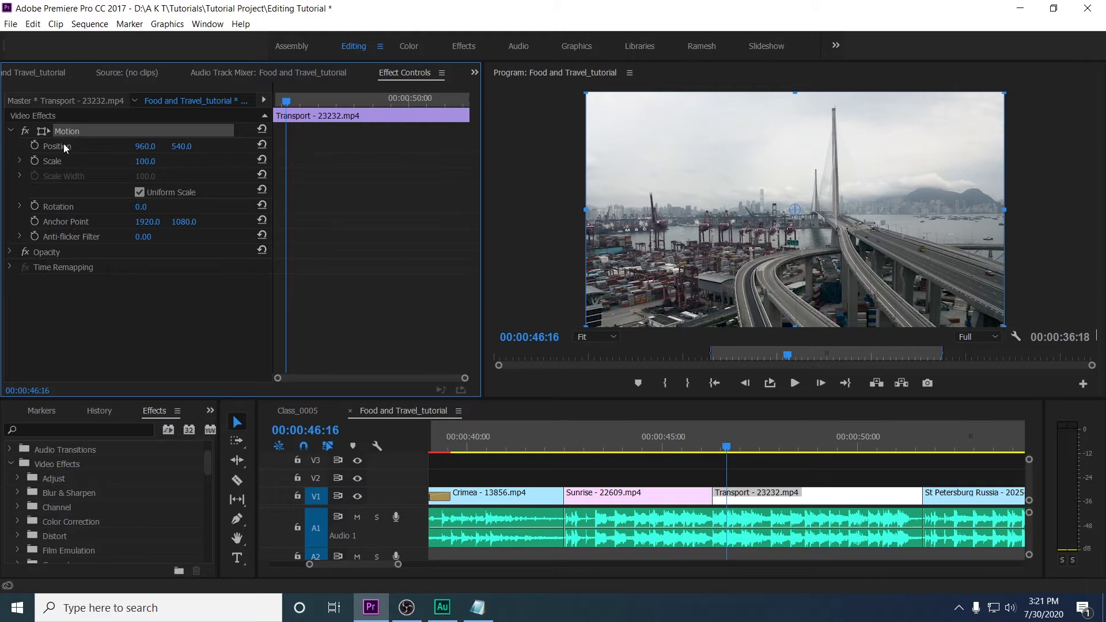
# Step: Scale the Transport clip to 50 and move it to Position X 482, in the left half
pyautogui.click(153, 160)
pyautogui.write('50')
pyautogui.press('Return')
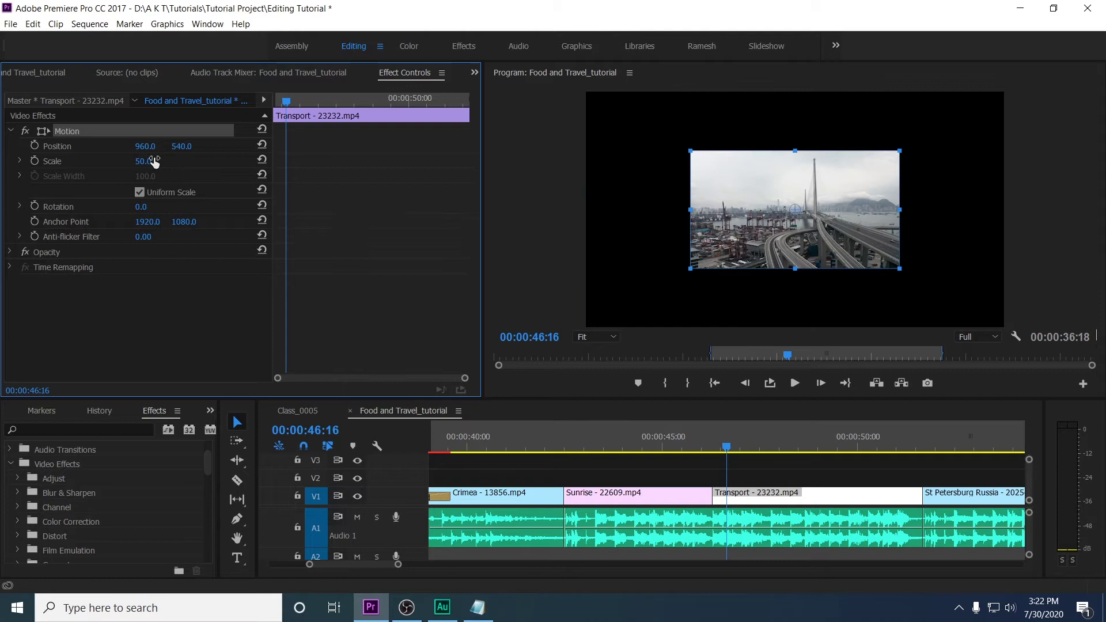
pyautogui.click(70, 148)
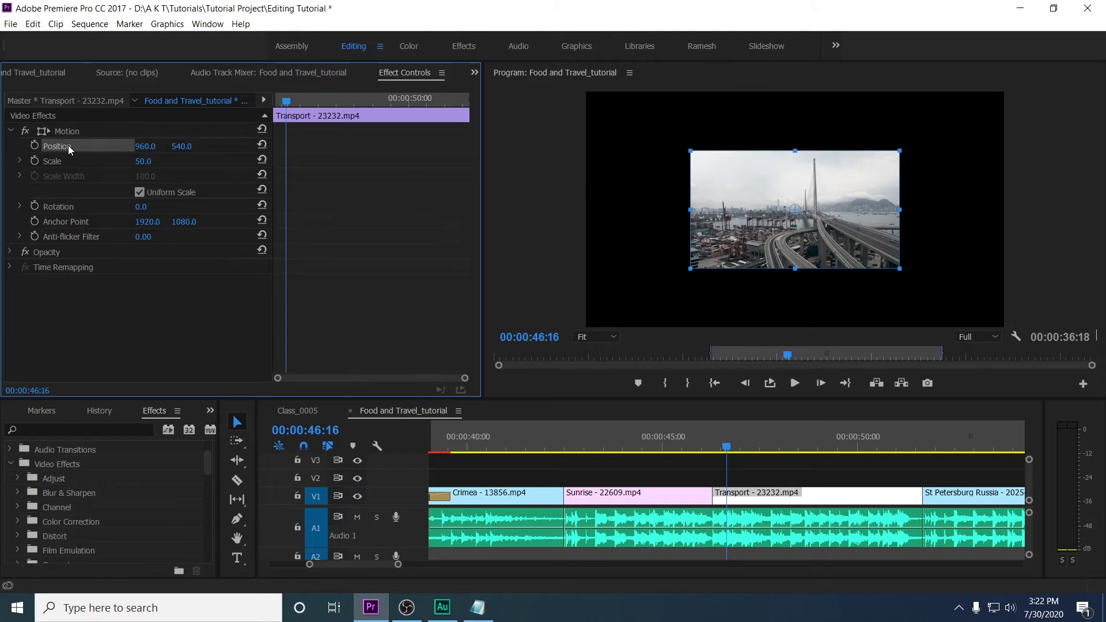
pyautogui.moveTo(152, 148); pyautogui.dragTo(23, 148)
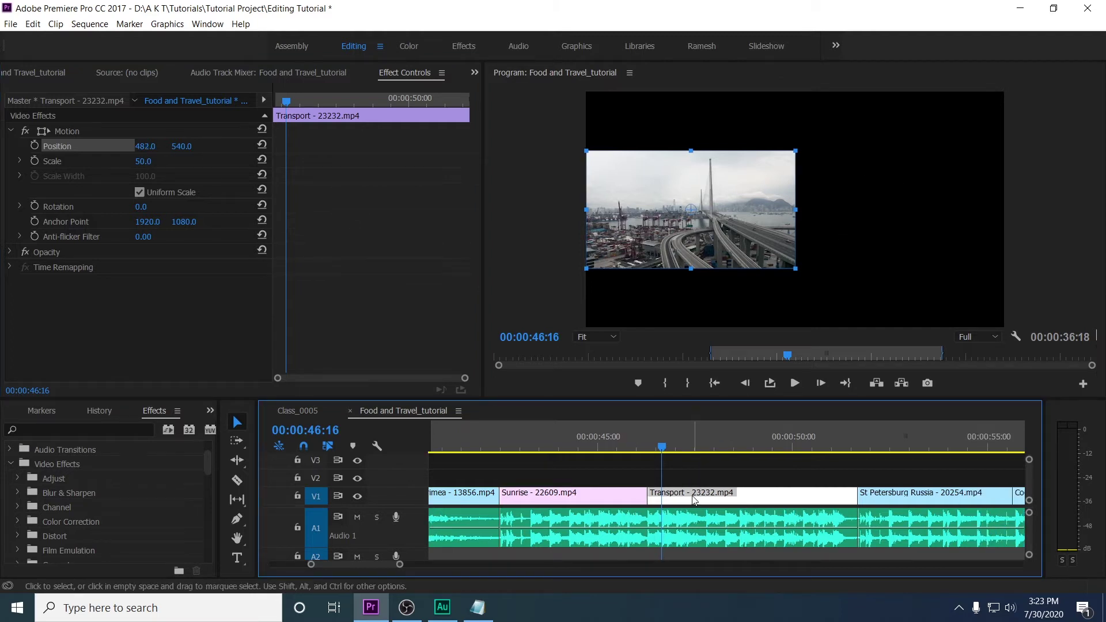
pyautogui.click(589, 499)
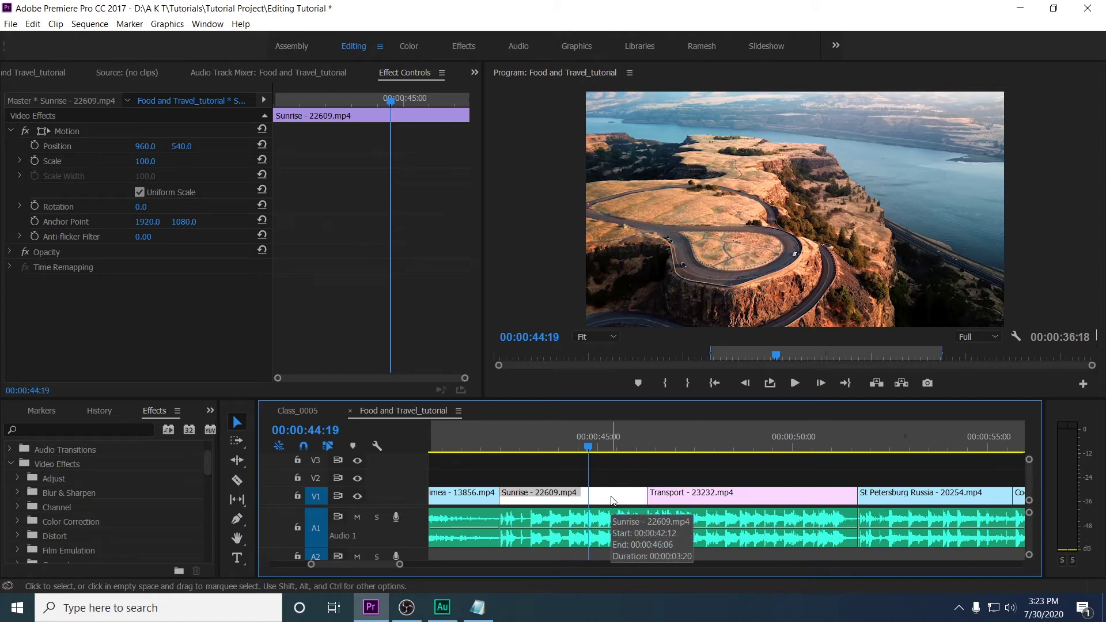
# Step: Copy the Sunrise clip with Edit > Copy
pyautogui.hotkey('shift', 'Left')
pyautogui.hotkey('shift', 'Left')
pyautogui.hotkey('shift', 'Left')
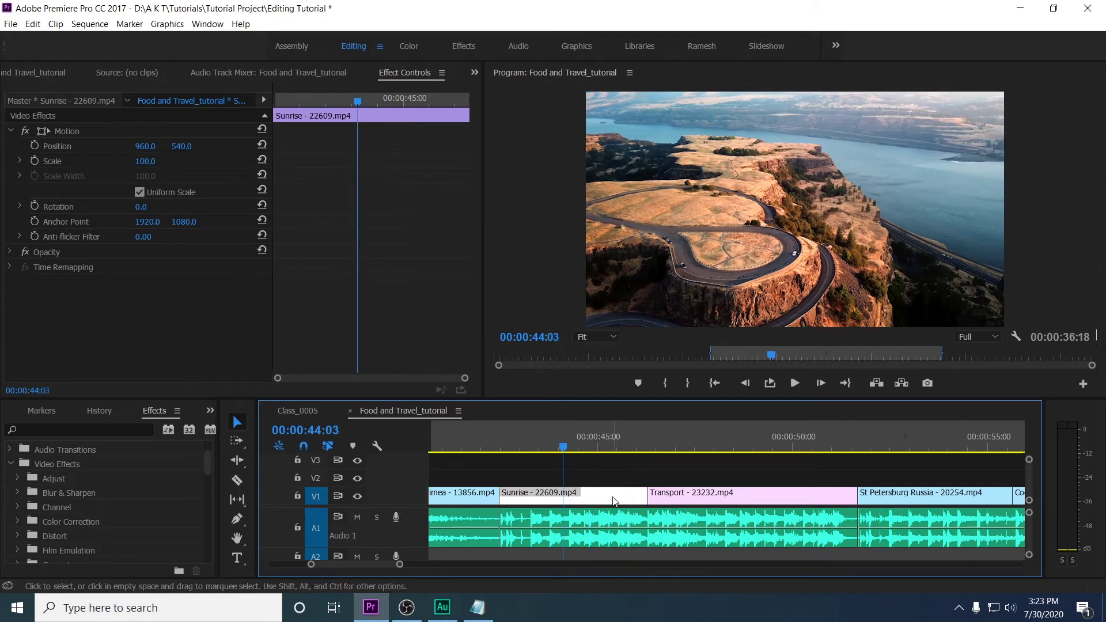
pyautogui.click(33, 24)
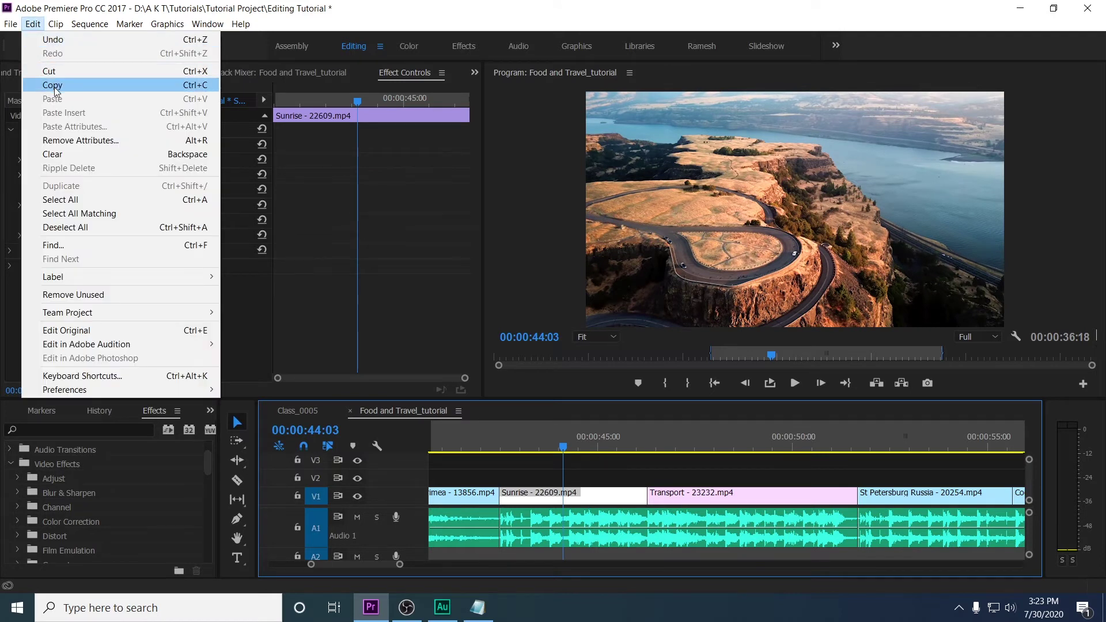
pyautogui.click(52, 85)
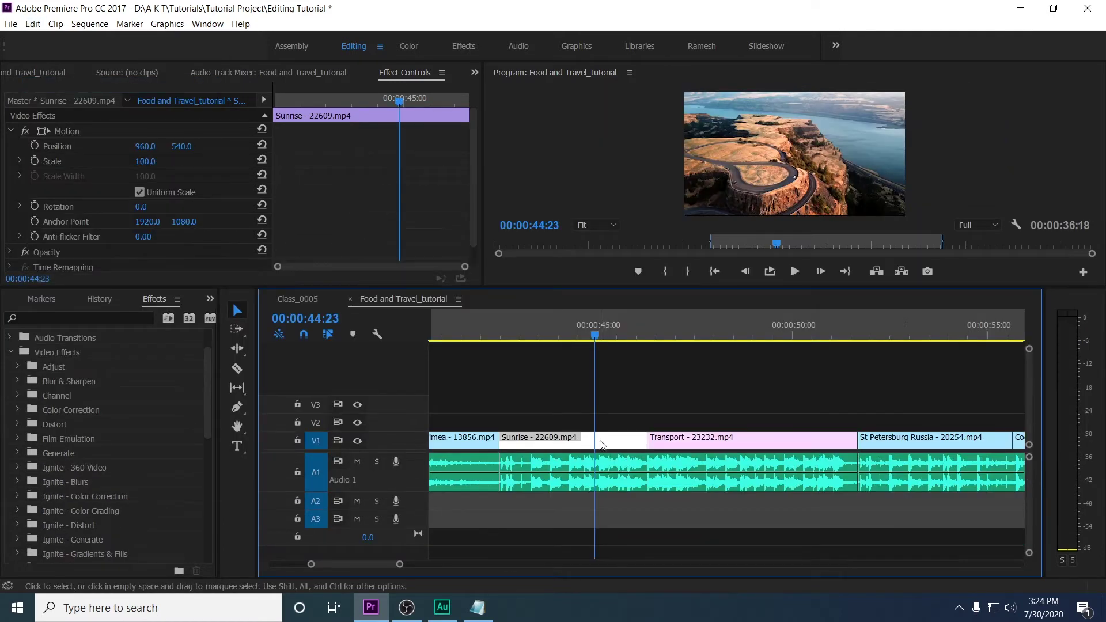
# Step: Target track V2 and paste Sunrise at the playhead, which overwrites Transport on V1
pyautogui.click(669, 439)
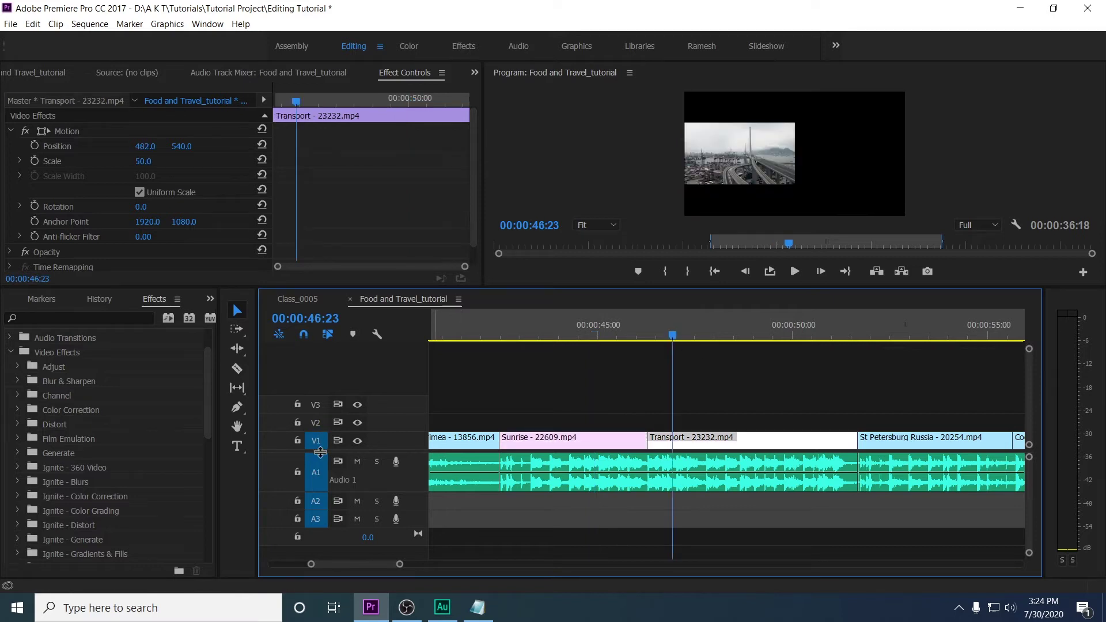
pyautogui.click(317, 423)
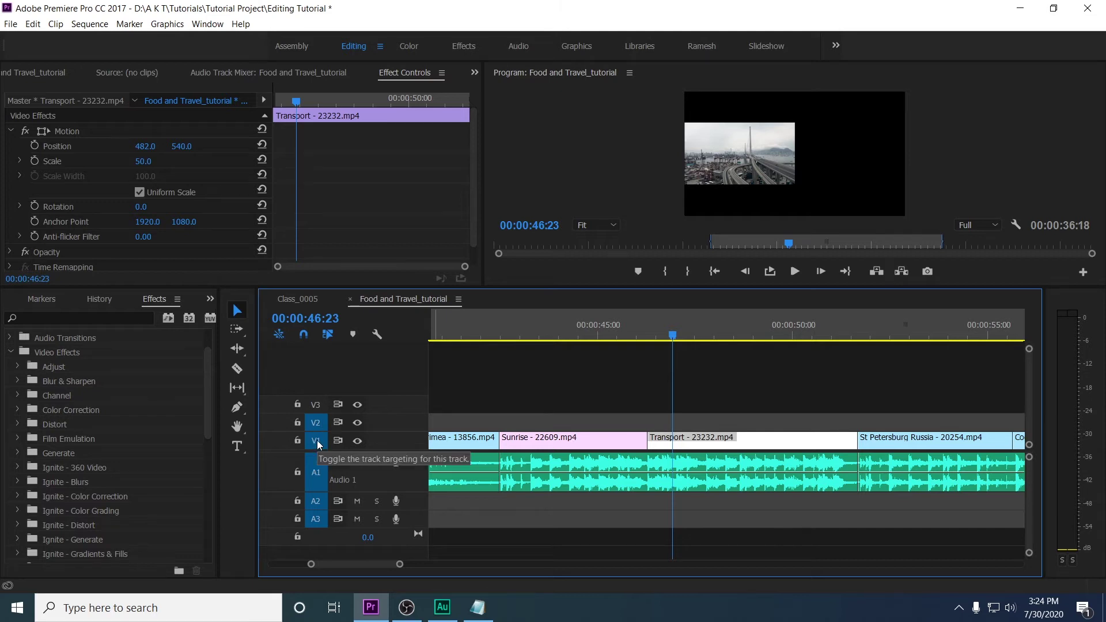
pyautogui.click(316, 442)
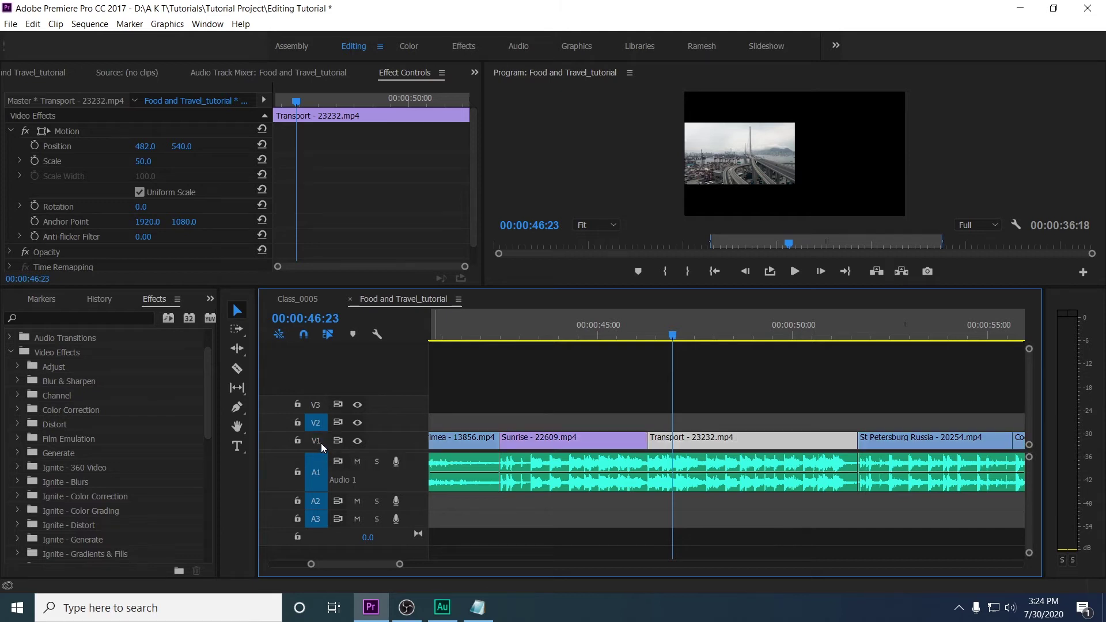
pyautogui.click(316, 441)
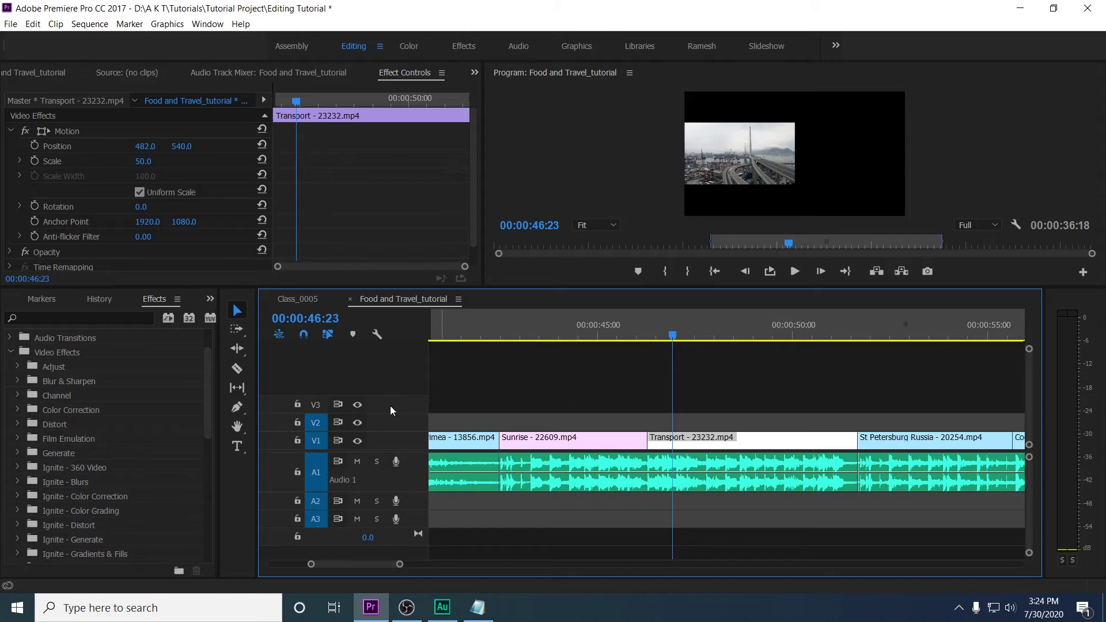
pyautogui.click(38, 26)
pyautogui.click(40, 96)
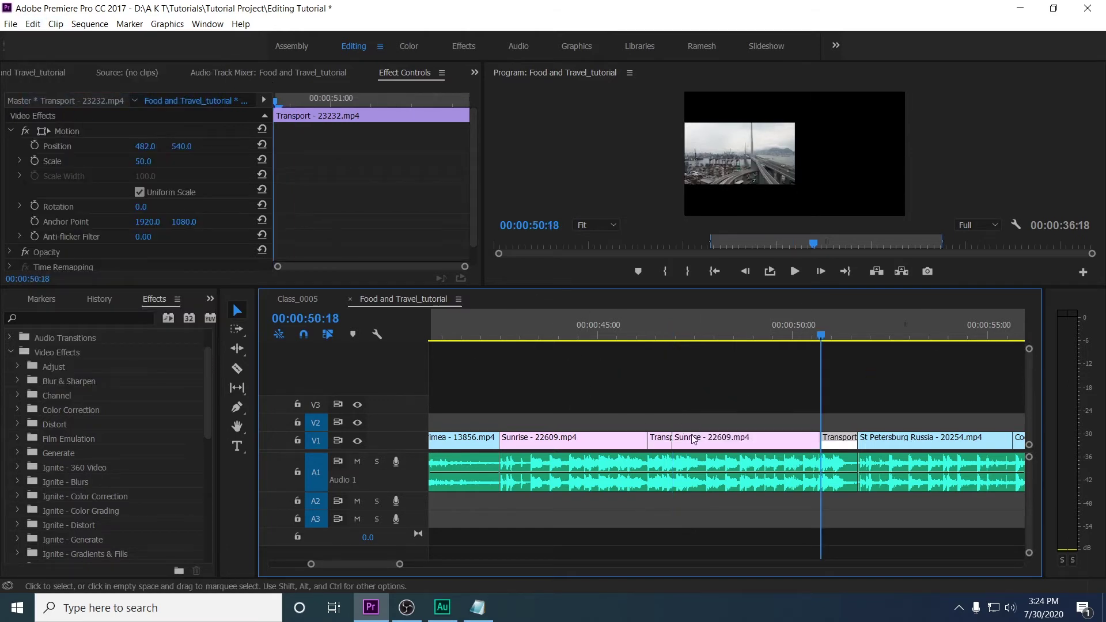
pyautogui.moveTo(668, 333); pyautogui.dragTo(685, 333)
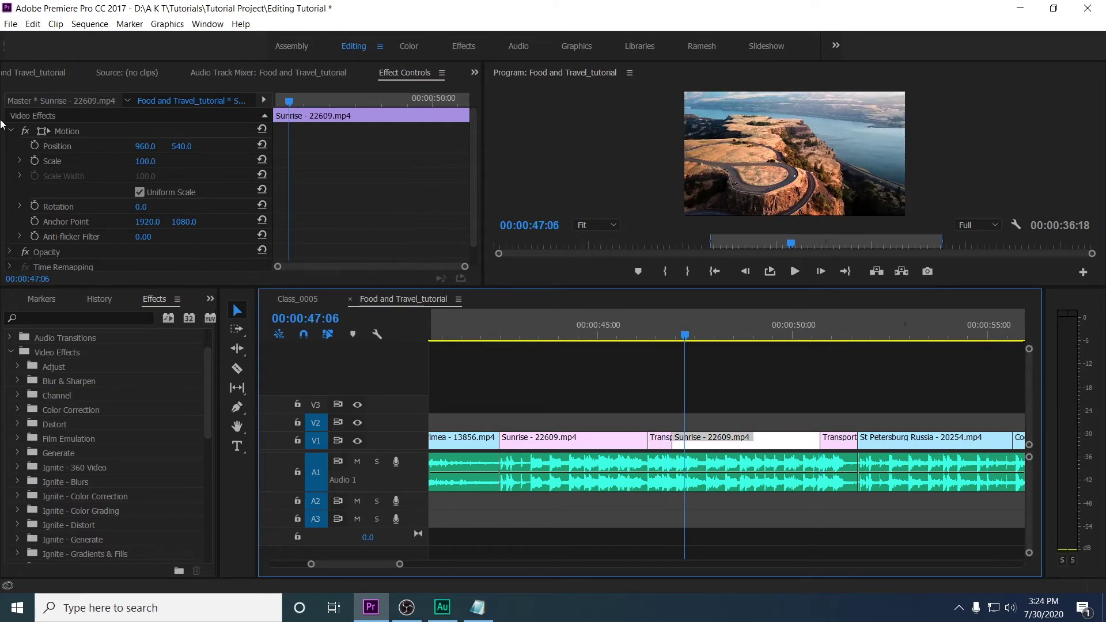
# Step: Undo that paste, untarget V1, and paste Sunrise onto V2 above Transport at 46:18
pyautogui.click(33, 24)
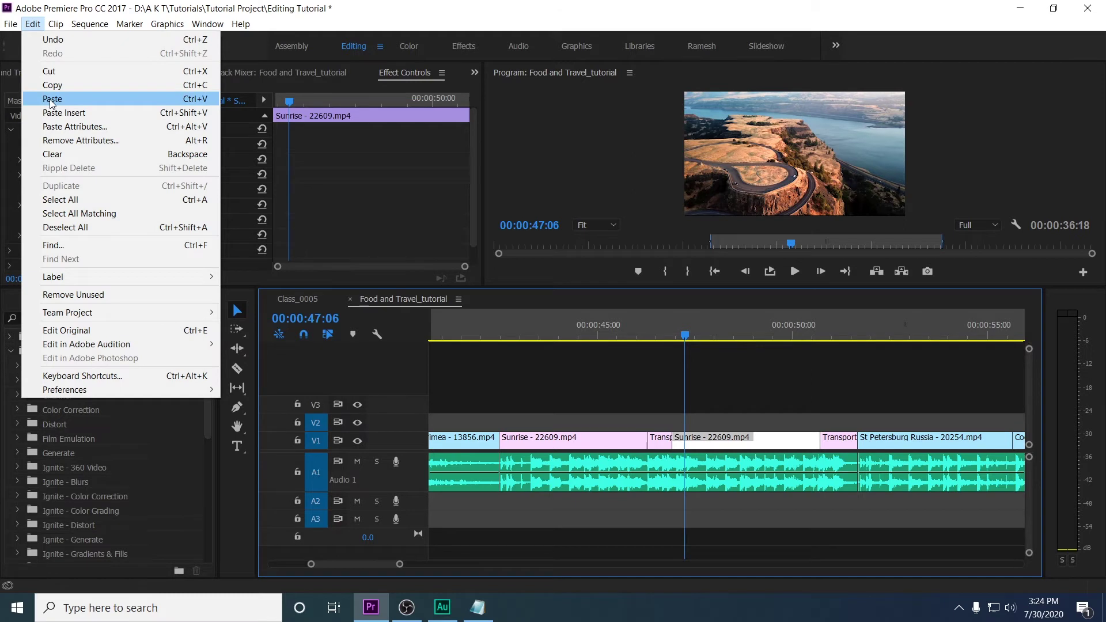
pyautogui.click(43, 98)
pyautogui.click(316, 441)
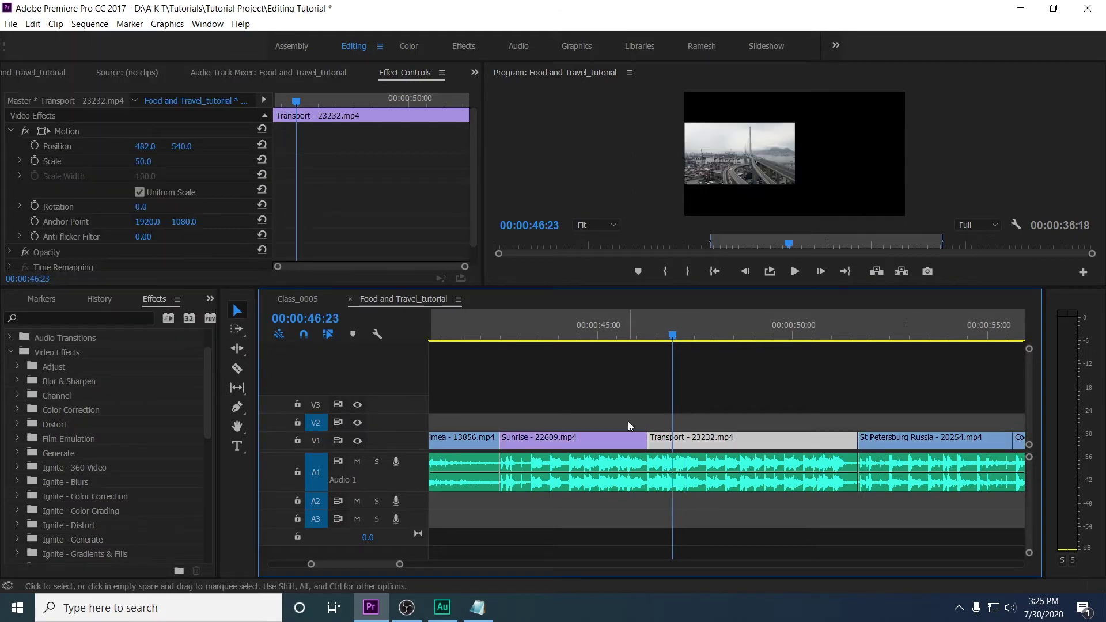
pyautogui.hotkey('shift', 'Left')
pyautogui.click(33, 23)
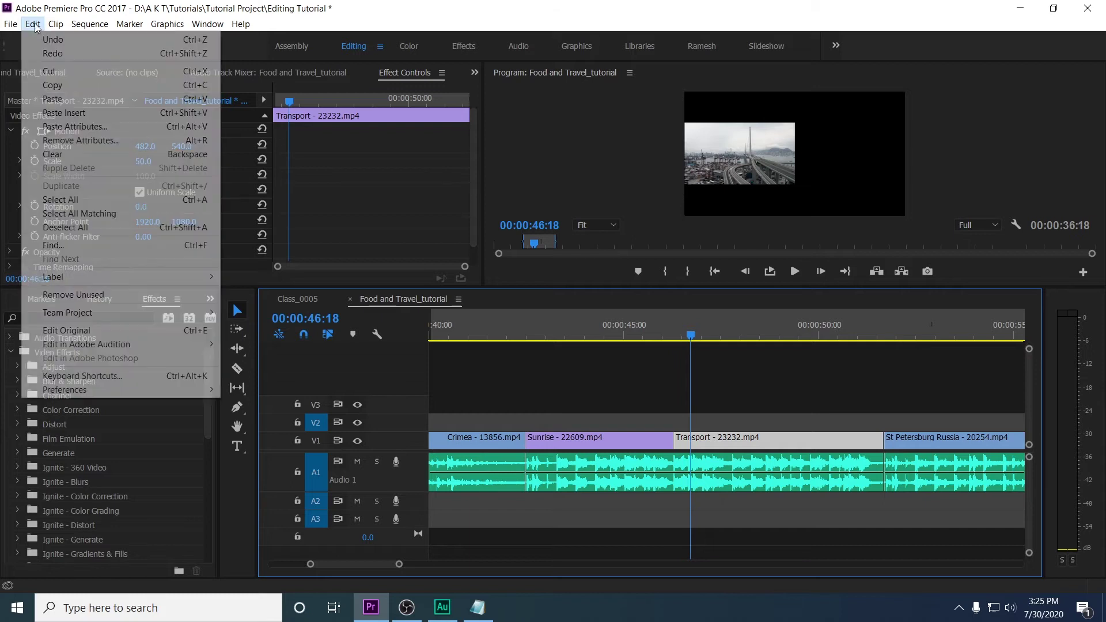
pyautogui.click(46, 98)
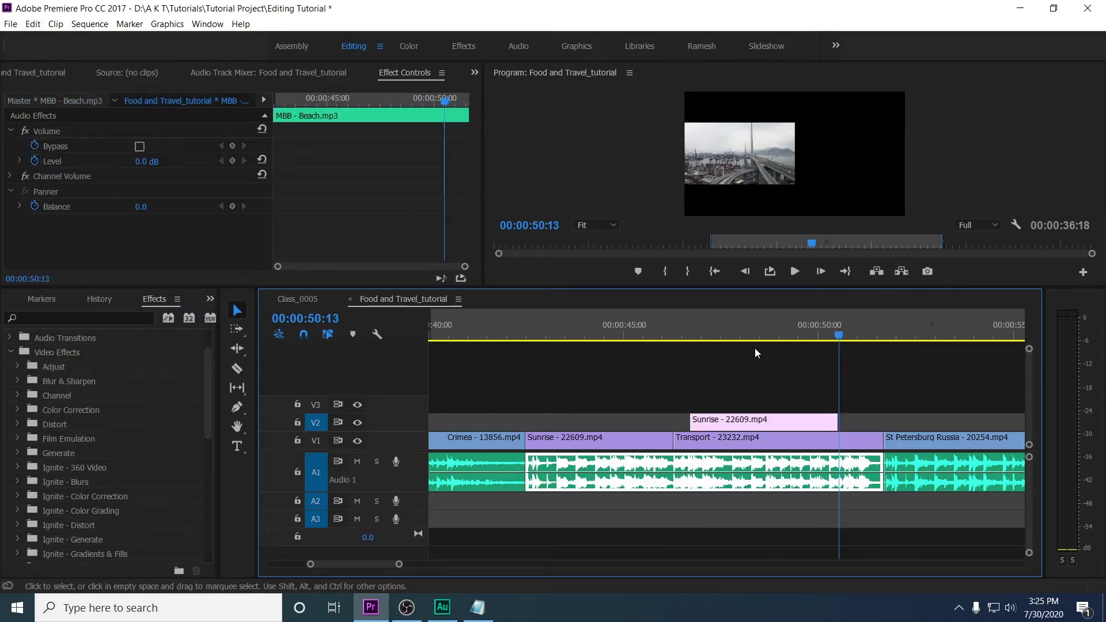
pyautogui.click(724, 323)
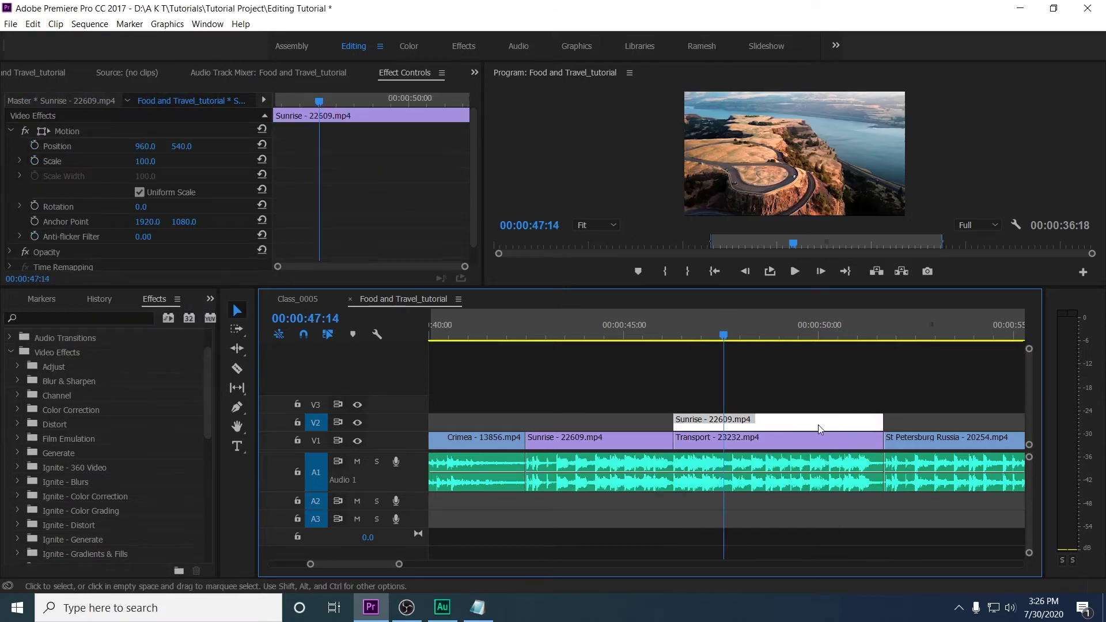
pyautogui.click(747, 441)
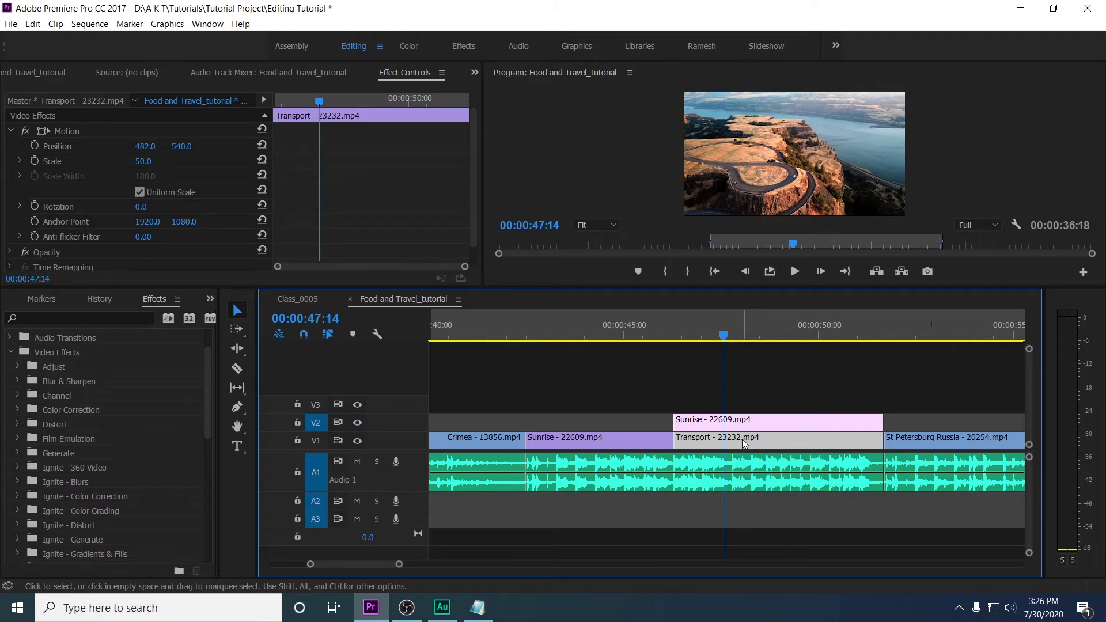
pyautogui.click(750, 425)
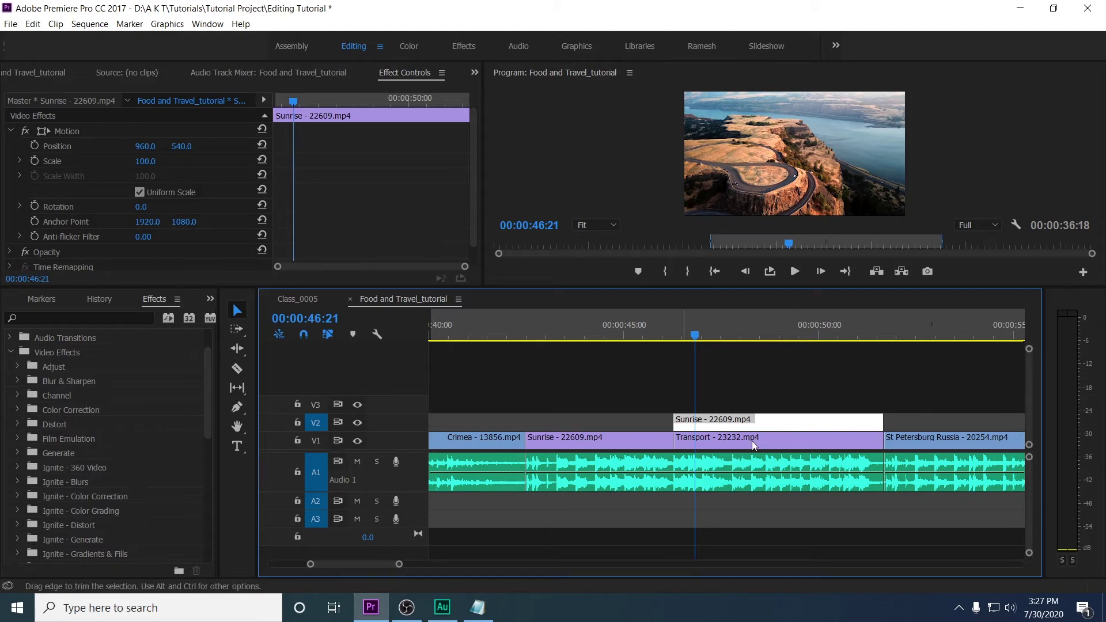
# Step: Scale the V2 Sunrise clip to 50 and slide it to Position X about 1474
pyautogui.click(788, 444)
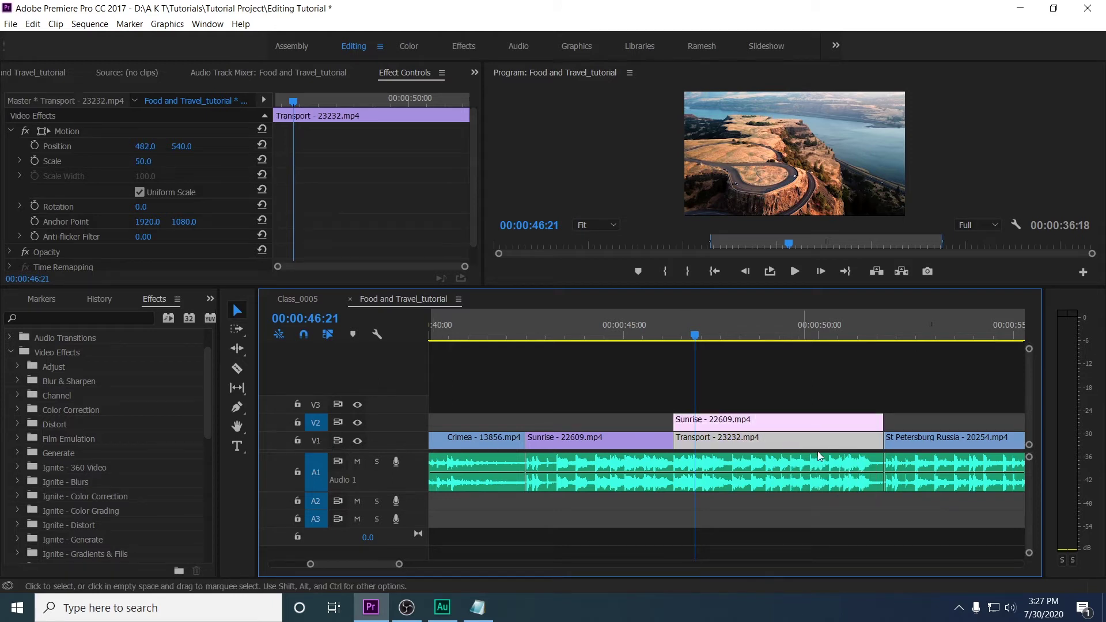
pyautogui.click(762, 425)
pyautogui.click(154, 159)
pyautogui.write('50')
pyautogui.press('Return')
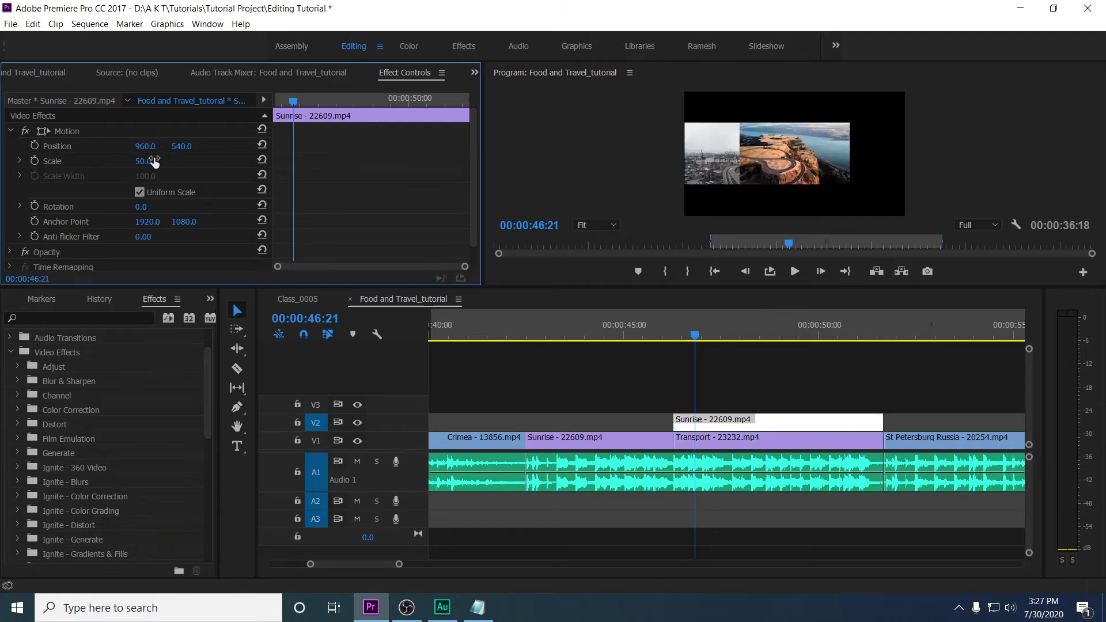
pyautogui.hotkey('shift', '3')
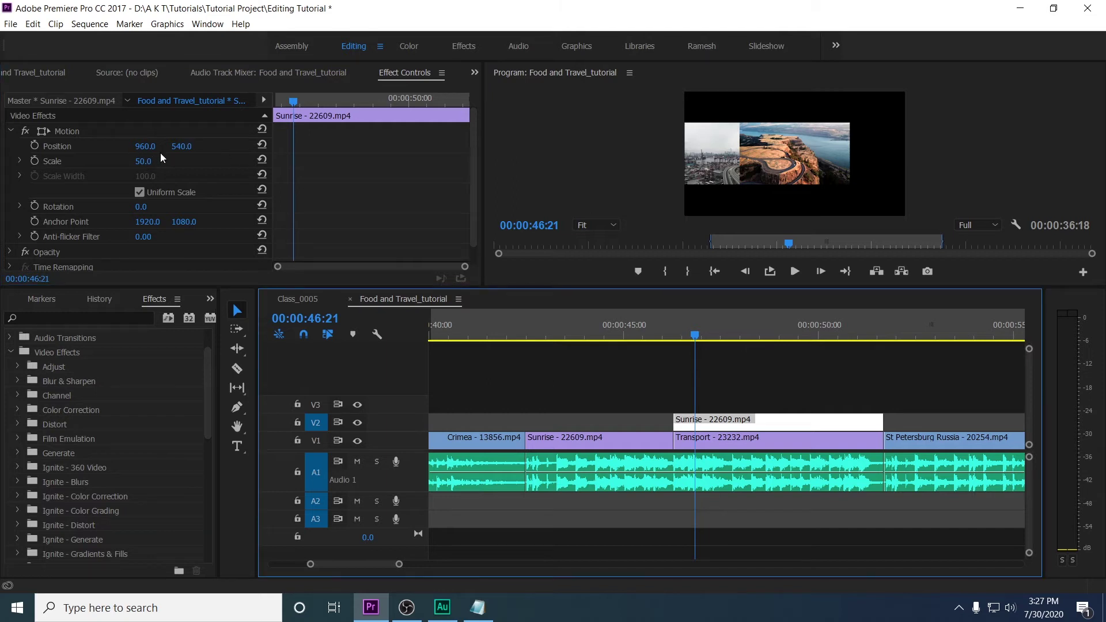
pyautogui.moveTo(145, 147); pyautogui.dragTo(247, 147)
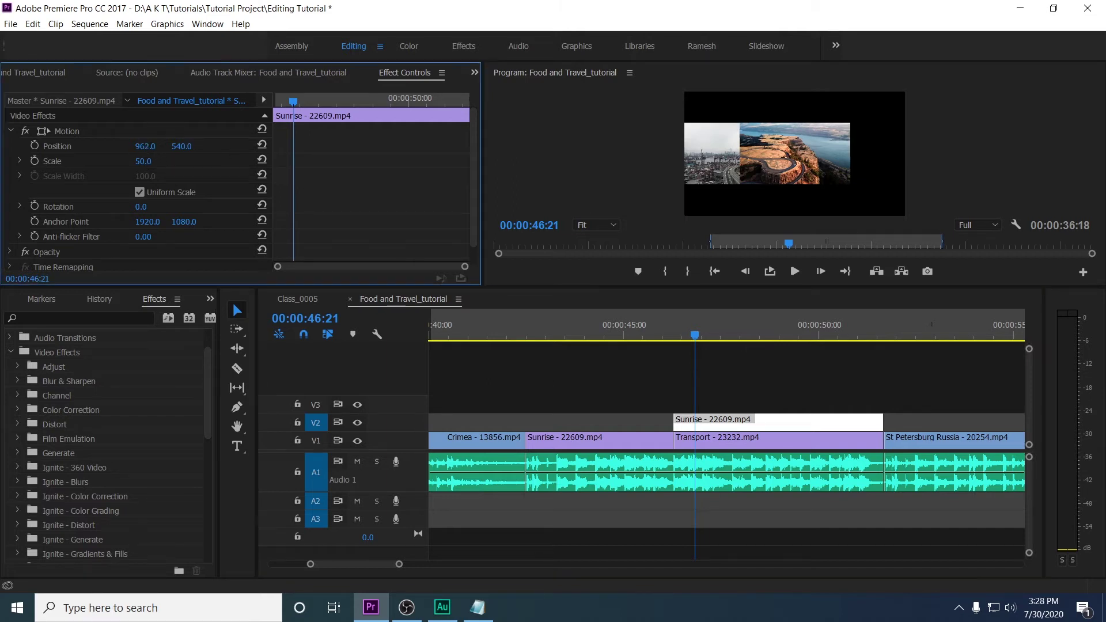
pyautogui.moveTo(147, 146); pyautogui.dragTo(122, 147)
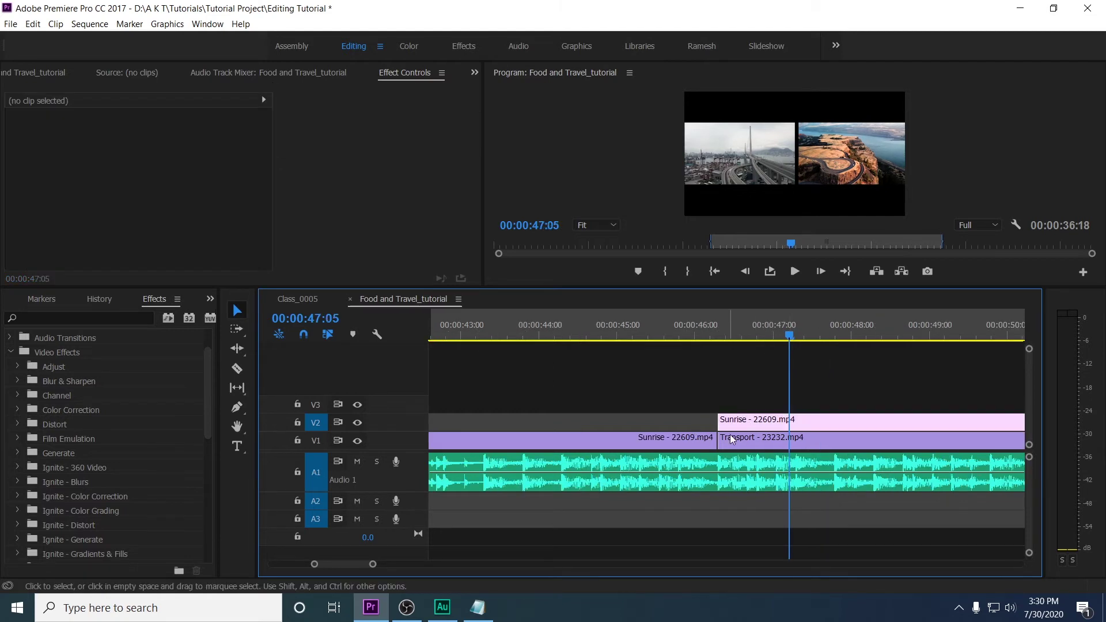
# Step: Trim the head of the V2 Sunrise clip so it starts later
pyautogui.click(731, 438)
pyautogui.click(728, 335)
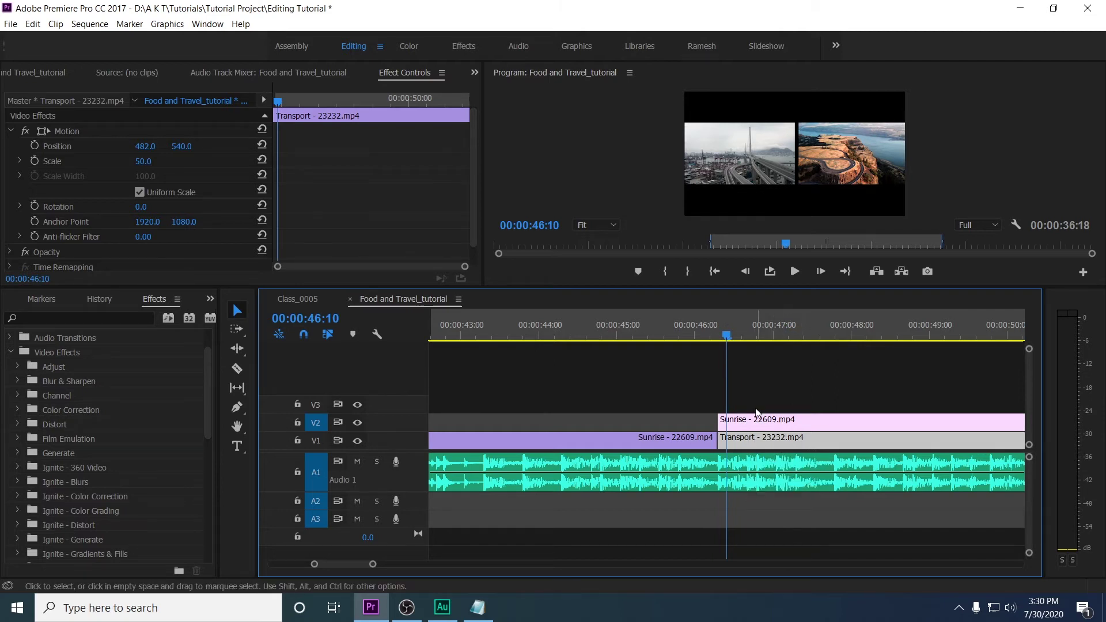
pyautogui.click(751, 428)
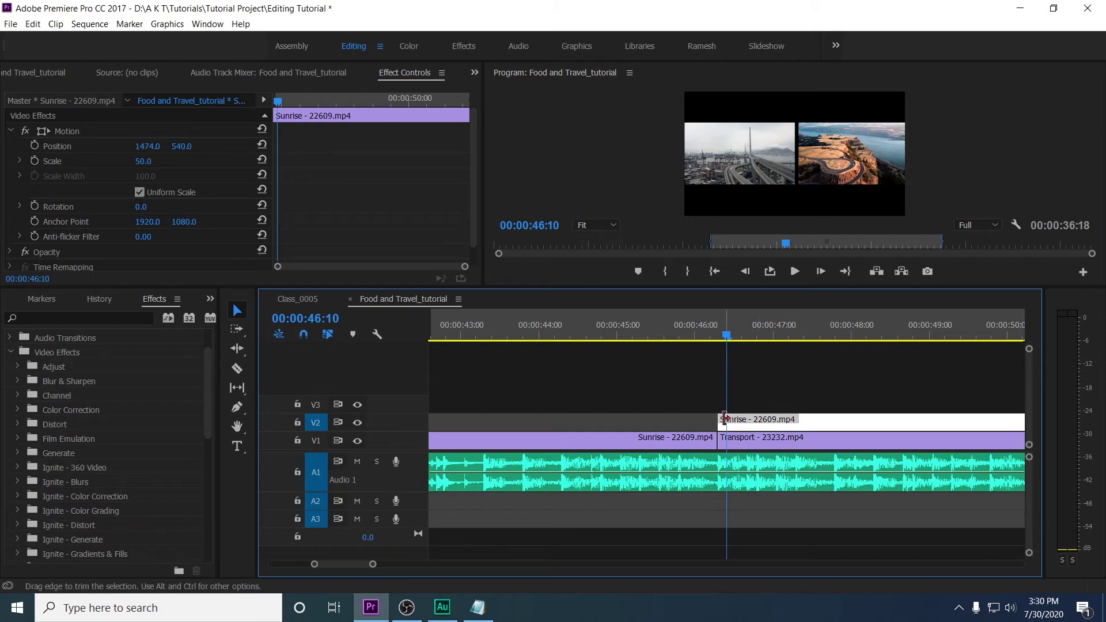
pyautogui.moveTo(721, 419); pyautogui.dragTo(837, 419)
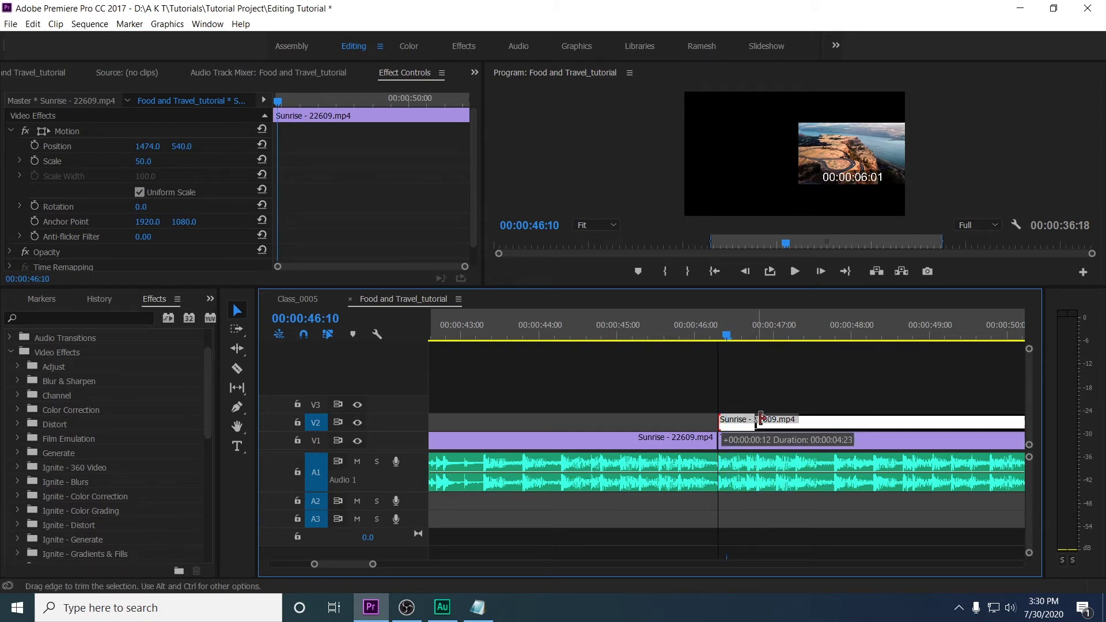
# Step: Reset the Transport clip's Motion to full-frame Scale 100 at 960, 540
pyautogui.click(757, 441)
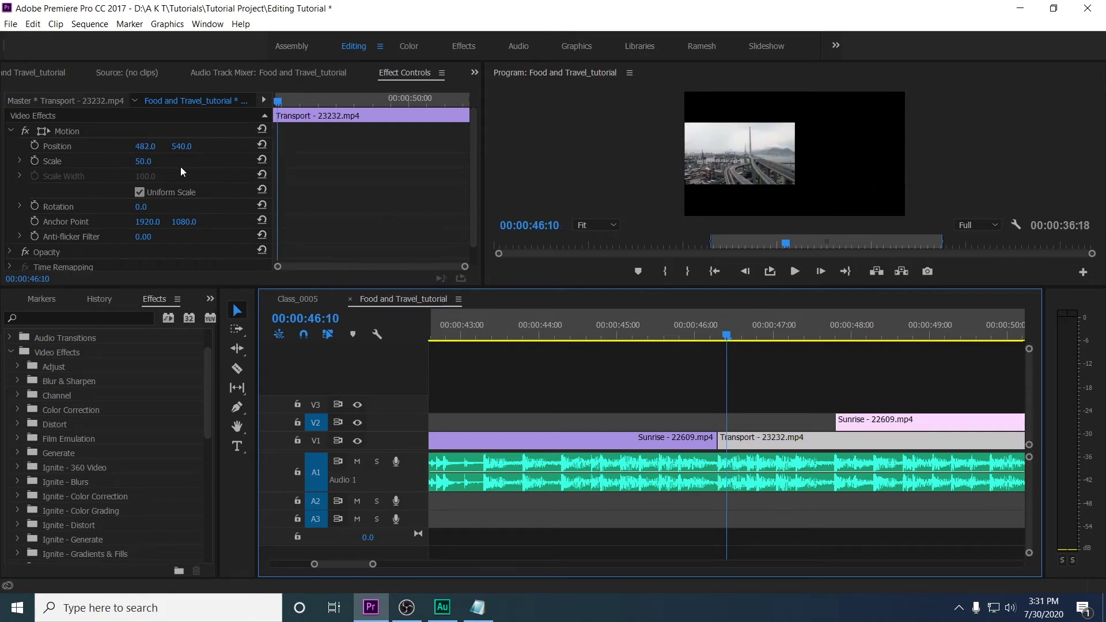
pyautogui.click(263, 131)
pyautogui.click(749, 442)
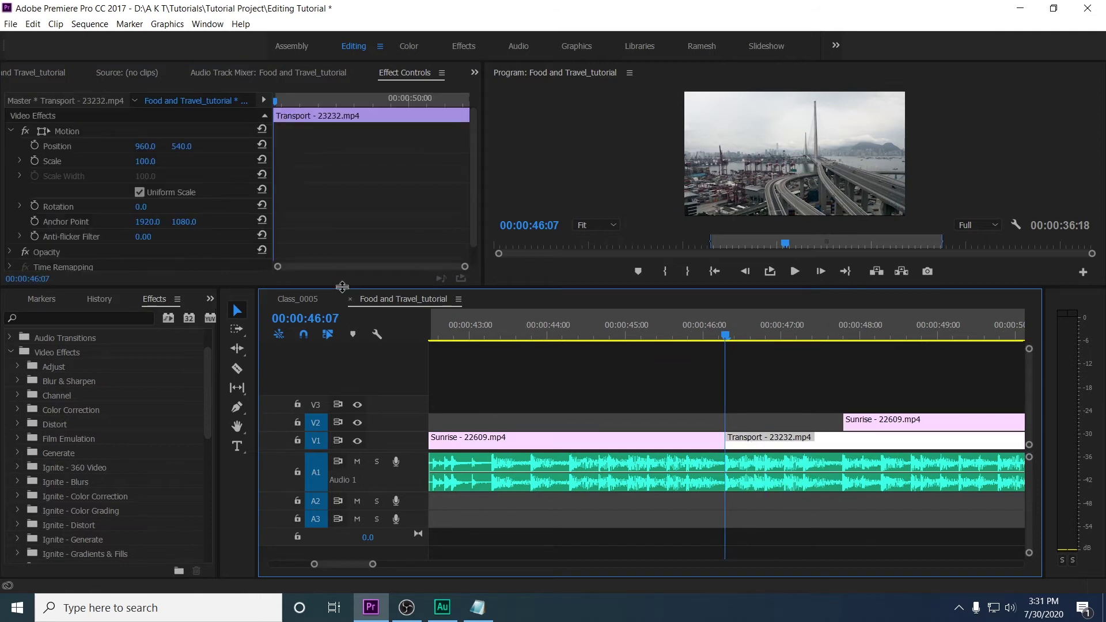
# Step: Enable Position and Scale keyframing on Transport and set Scale 50 at 47:07
pyautogui.click(34, 161)
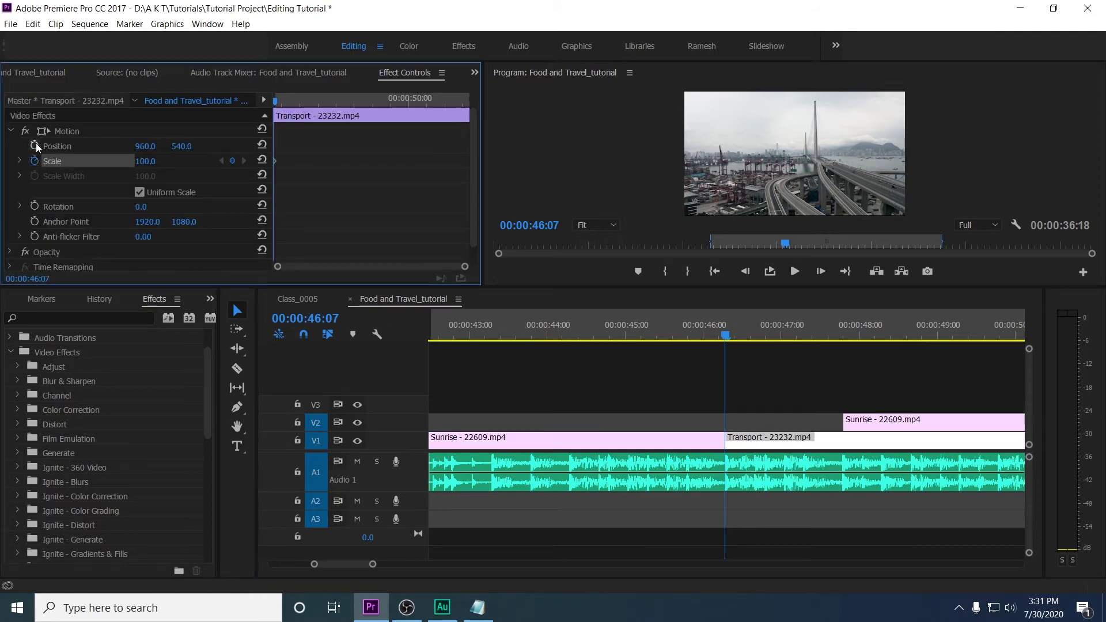
pyautogui.click(34, 145)
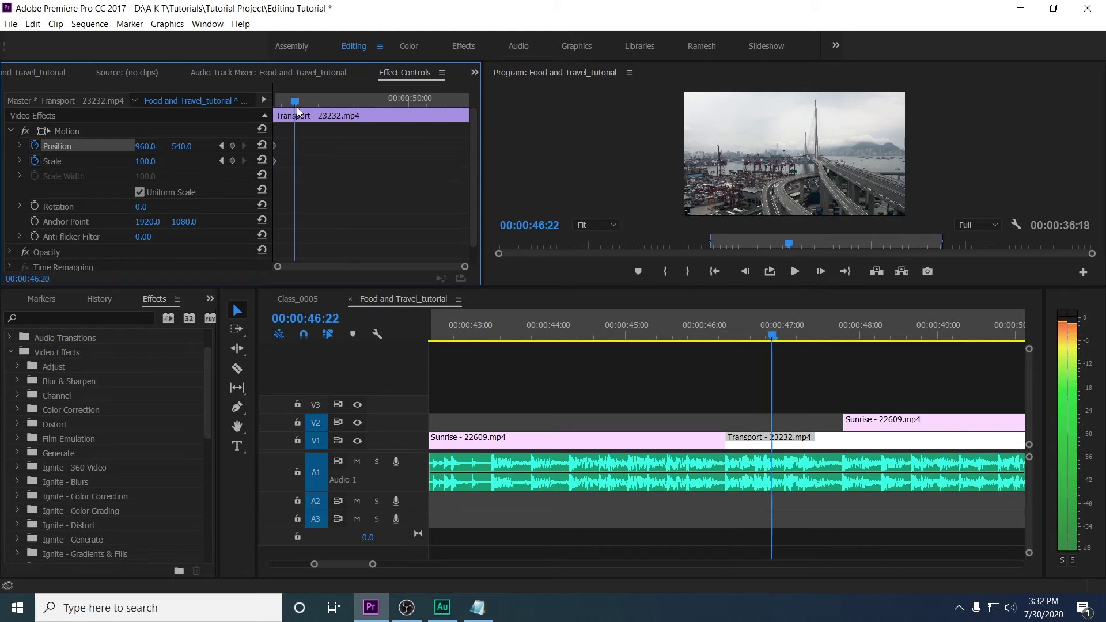
pyautogui.moveTo(281, 104); pyautogui.dragTo(309, 104)
pyautogui.click(145, 161)
pyautogui.write('50')
pyautogui.press('Return')
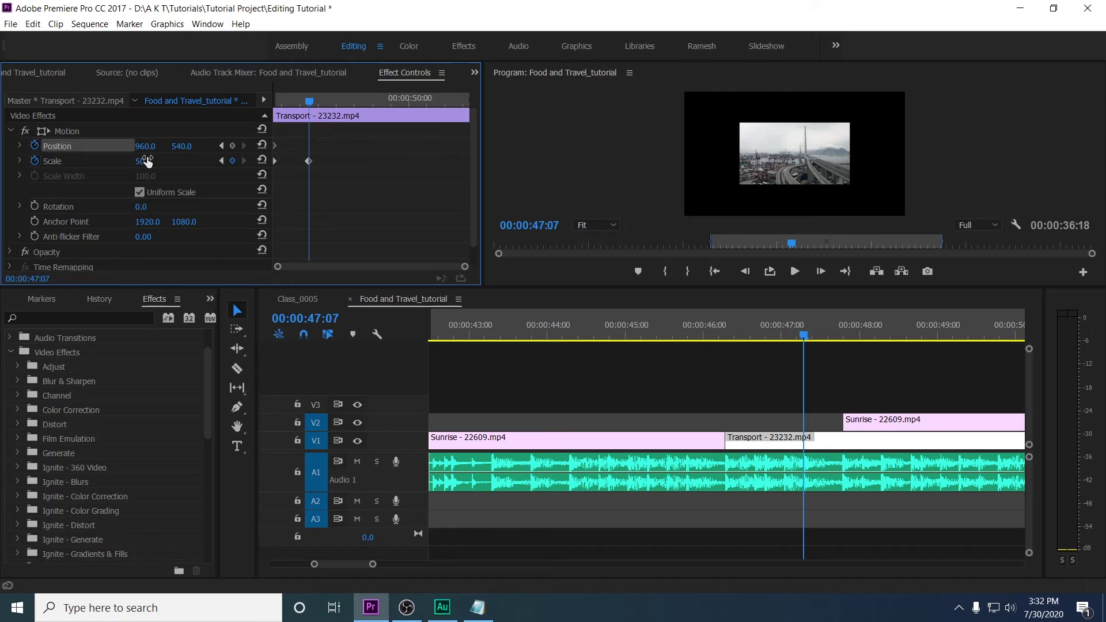
# Step: Preview the zoom-out, then set Transport's Position X to about 476 at 46:20
pyautogui.click(728, 331)
pyautogui.press('space')
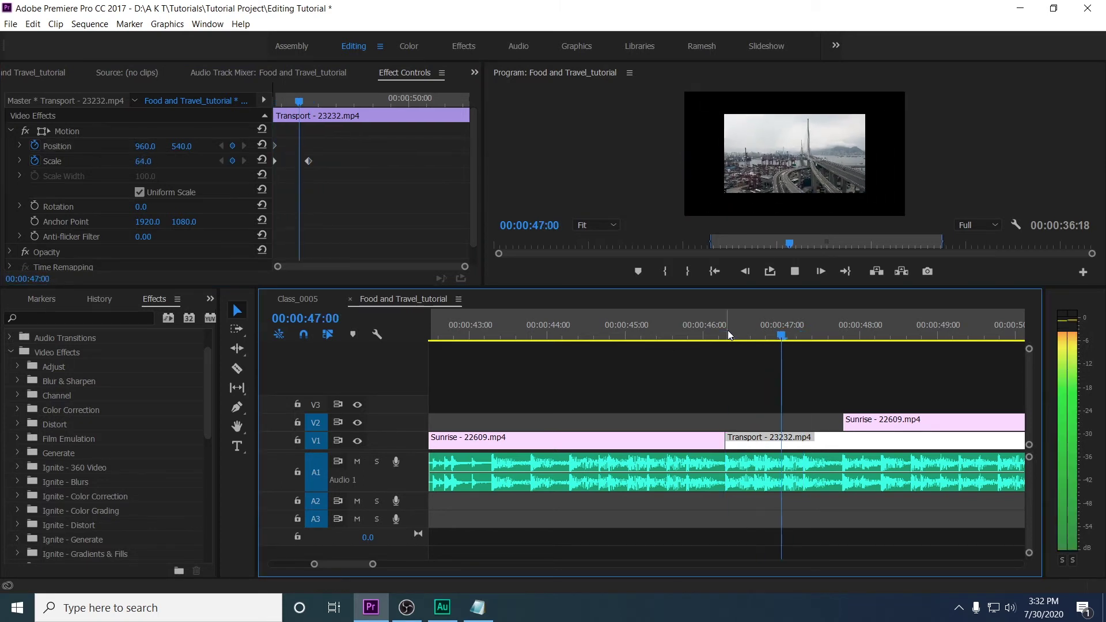
pyautogui.click(298, 102)
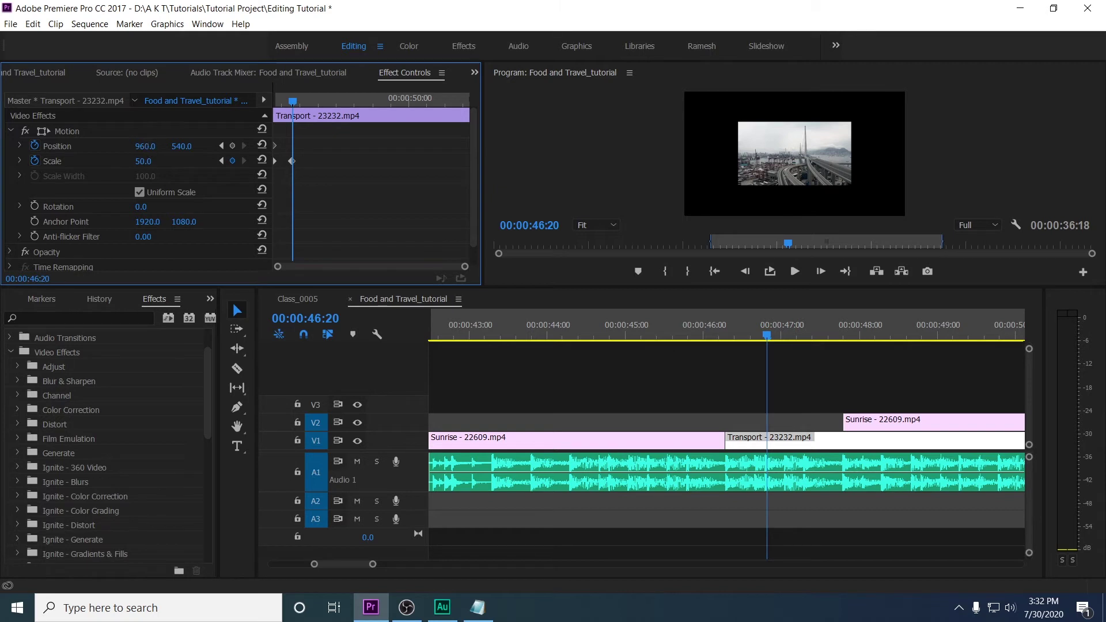
pyautogui.moveTo(145, 147); pyautogui.dragTo(57, 147)
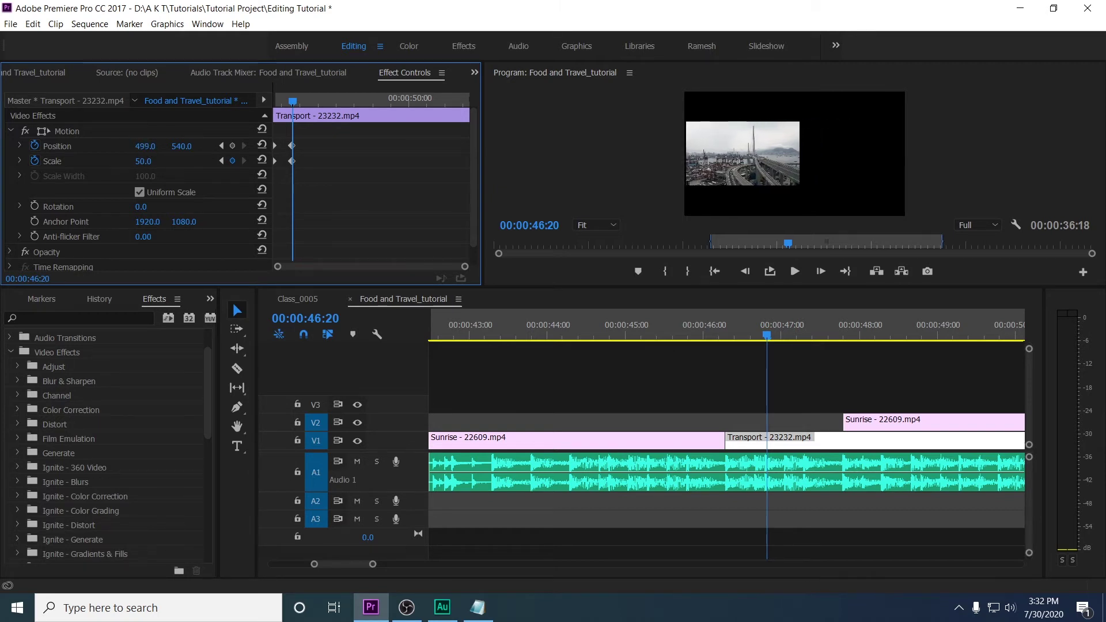
# Step: Replay the Transport shrink-and-shift animation from around 46:07
pyautogui.click(727, 336)
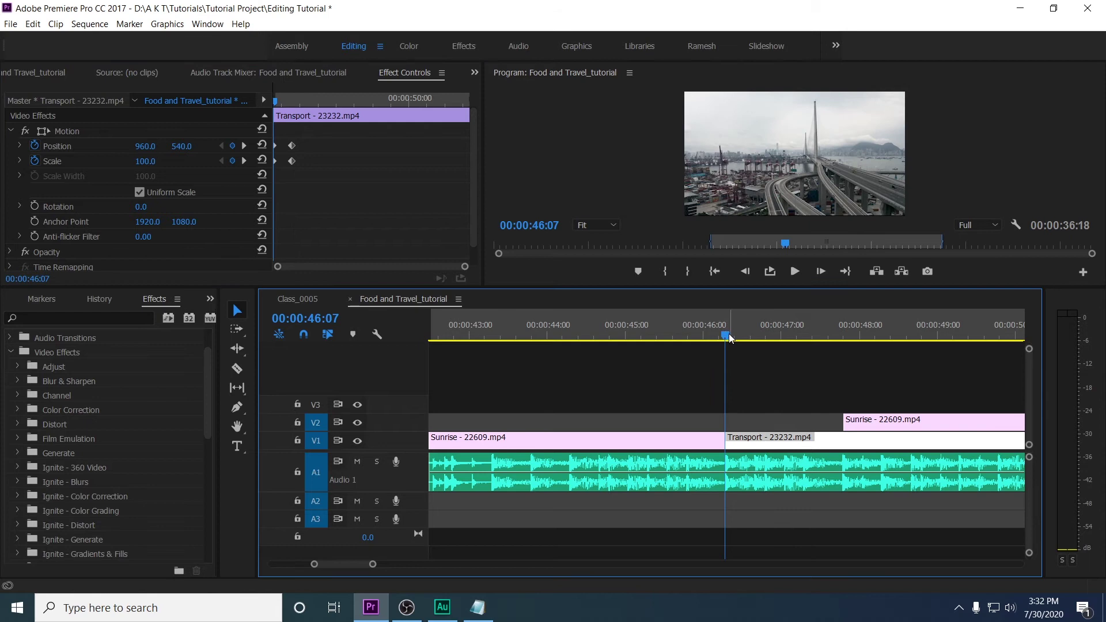
pyautogui.press('space')
pyautogui.press('space')
pyautogui.click(727, 338)
pyautogui.press('space')
pyautogui.press('space')
pyautogui.click(721, 327)
pyautogui.press('space')
pyautogui.press('space')
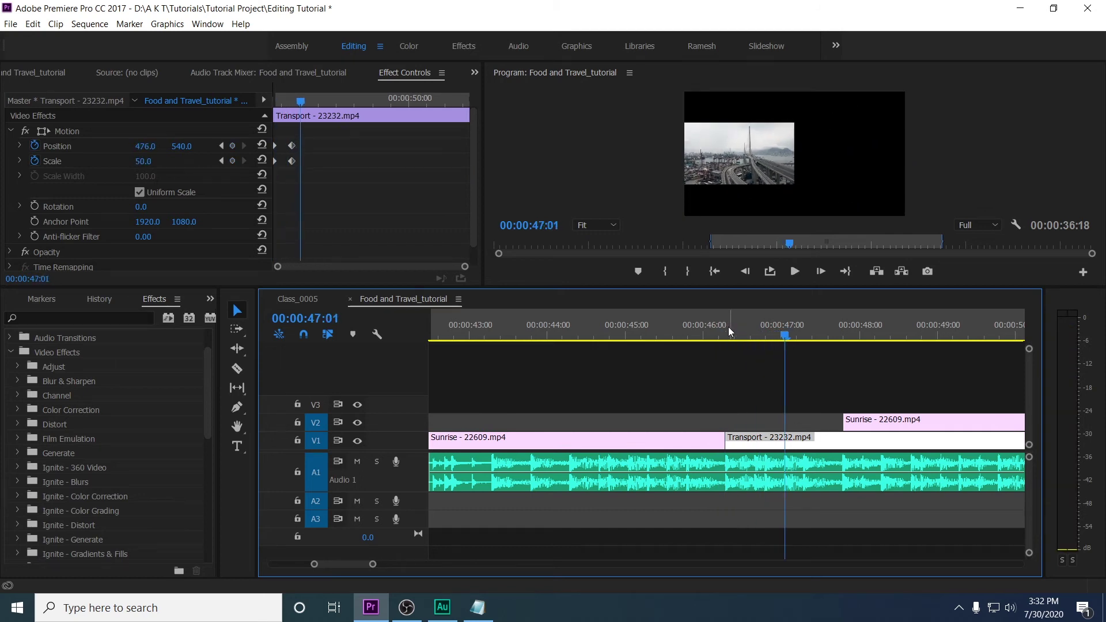
# Step: Extend the V2 Sunrise clip's head earlier toward 47:01 and preview it
pyautogui.moveTo(844, 421); pyautogui.dragTo(778, 421)
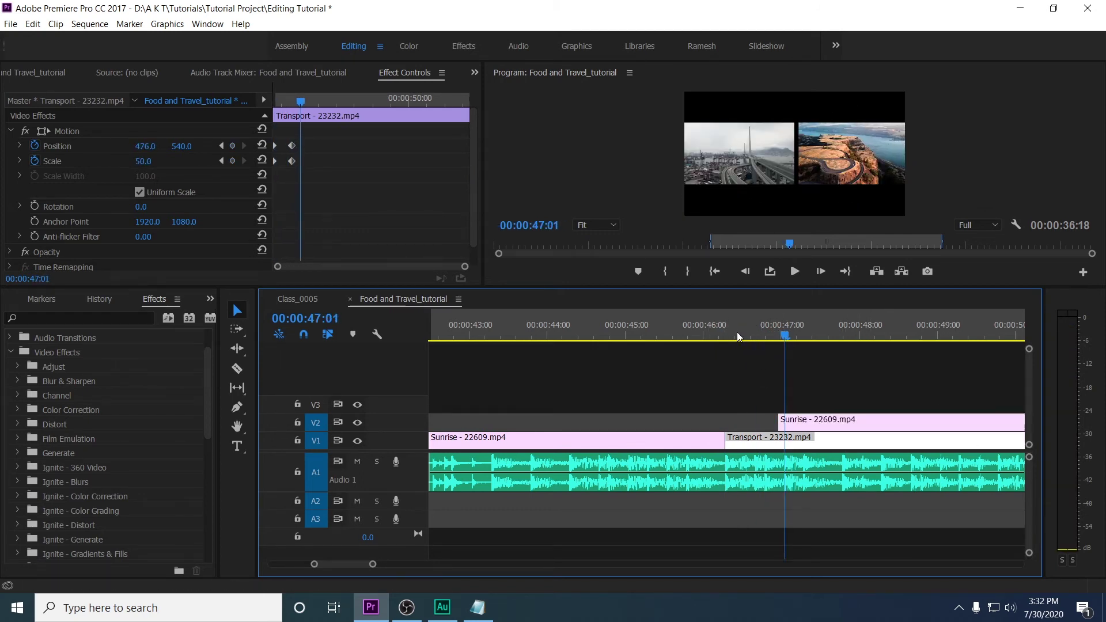
pyautogui.press('space')
pyautogui.moveTo(799, 336)
pyautogui.mouseDown()
pyautogui.moveTo(779, 378)
pyautogui.moveTo(722, 381)
pyautogui.mouseUp()
# Step: At Sunrise's start, keyframe its Position off-screen right at X 2432
pyautogui.press('space')
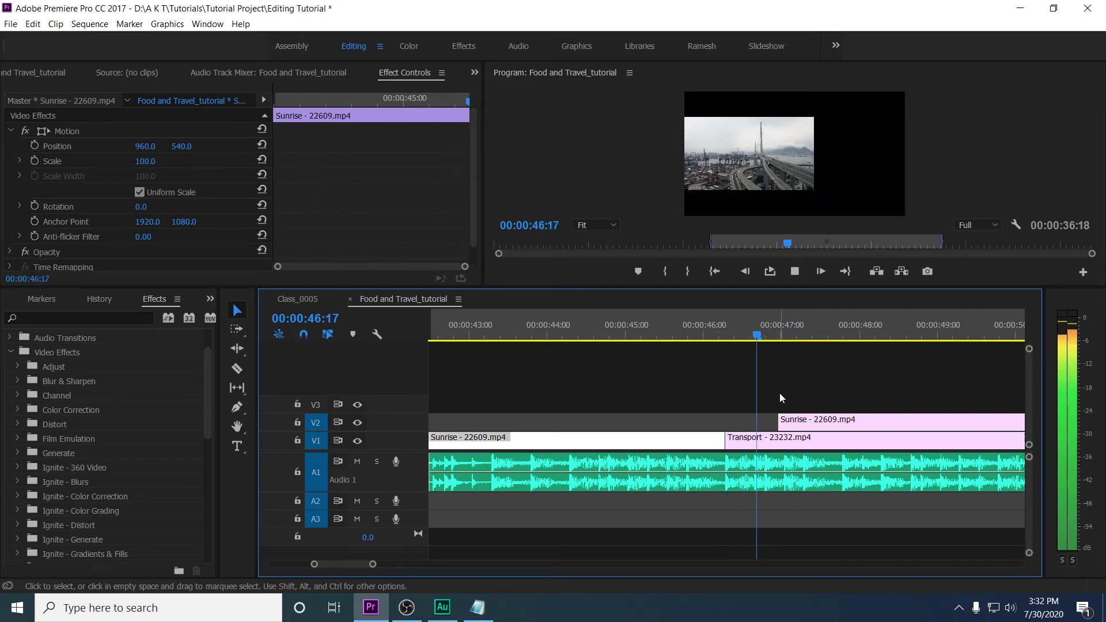
pyautogui.click(818, 420)
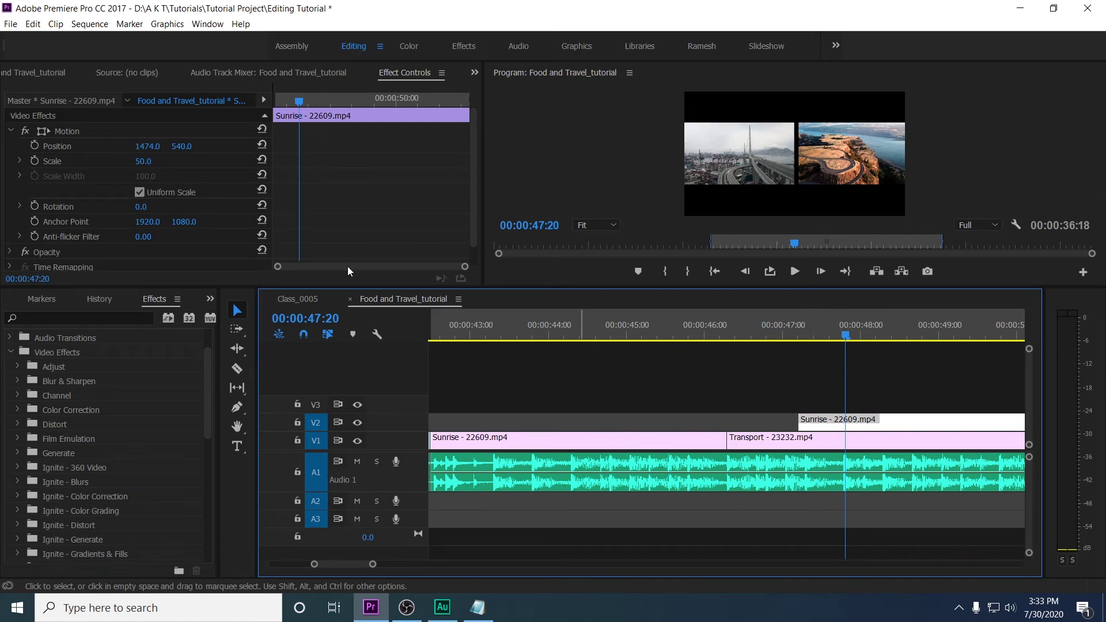
pyautogui.press('Up')
pyautogui.click(37, 146)
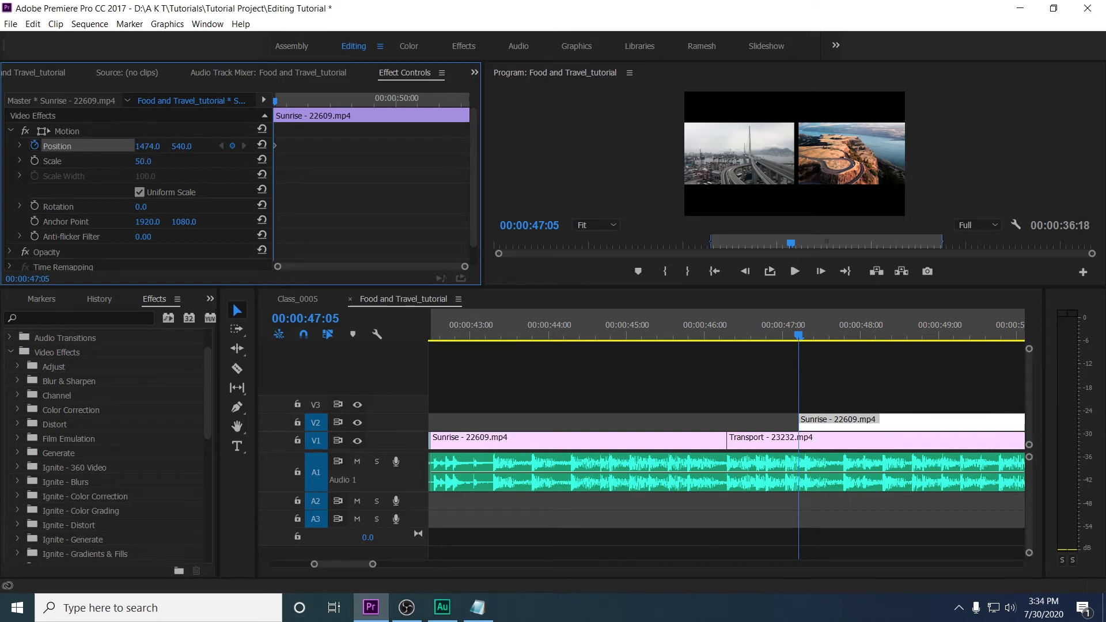
pyautogui.moveTo(148, 146); pyautogui.dragTo(299, 147)
pyautogui.moveTo(148, 147); pyautogui.dragTo(151, 146)
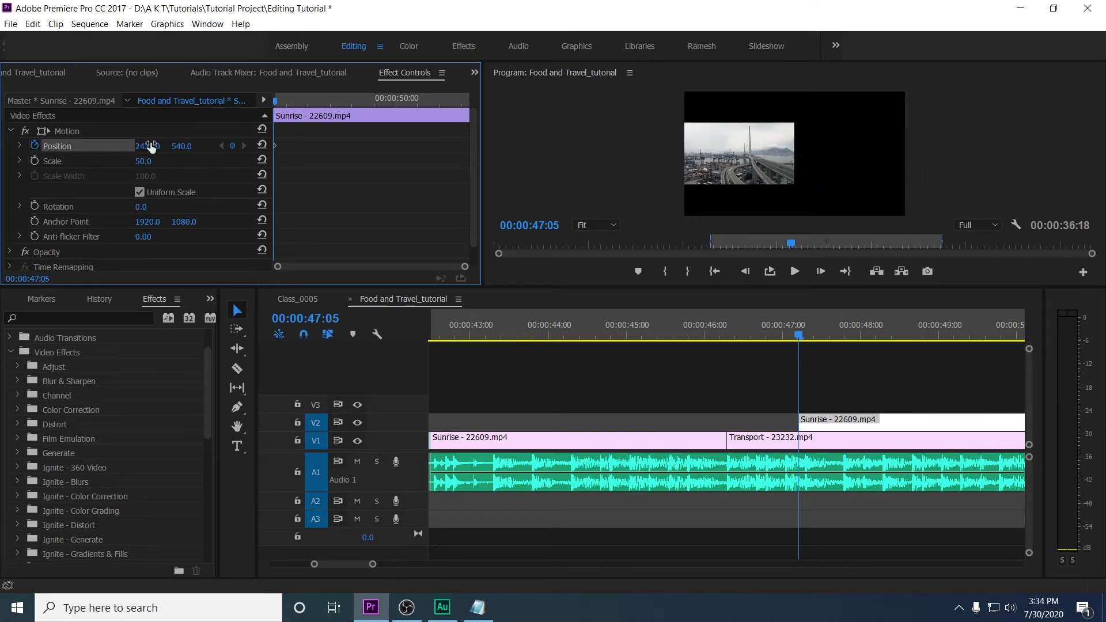
# Step: At 47:16 slide Sunrise back into the right half at X 1458 and preview
pyautogui.moveTo(277, 103); pyautogui.dragTo(293, 101)
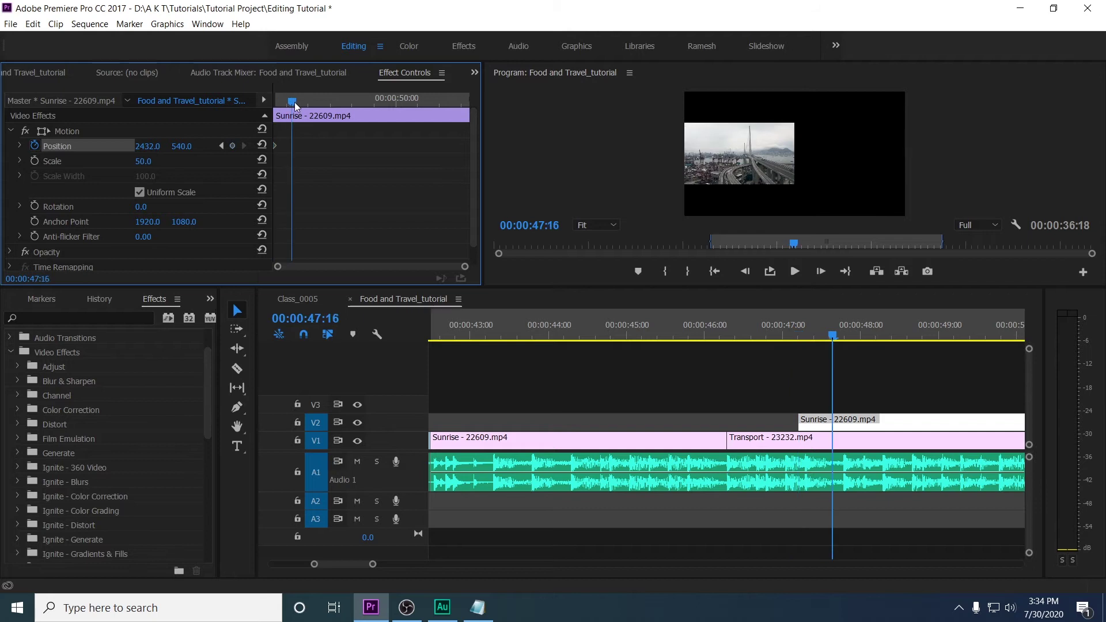
pyautogui.moveTo(148, 146); pyautogui.dragTo(99, 146)
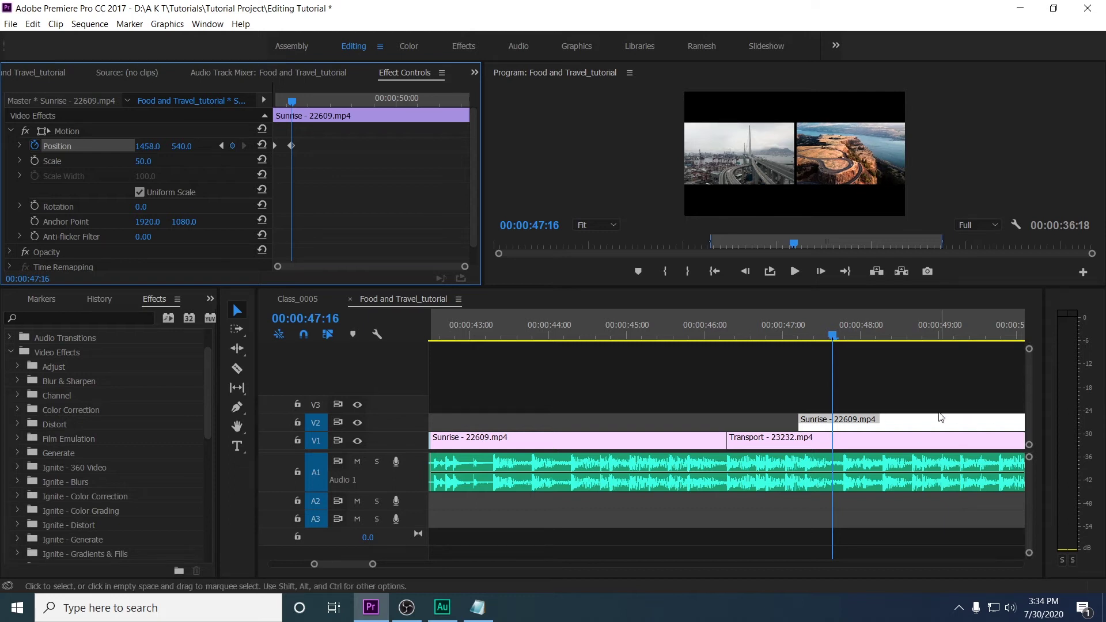
pyautogui.click(734, 327)
pyautogui.press('space')
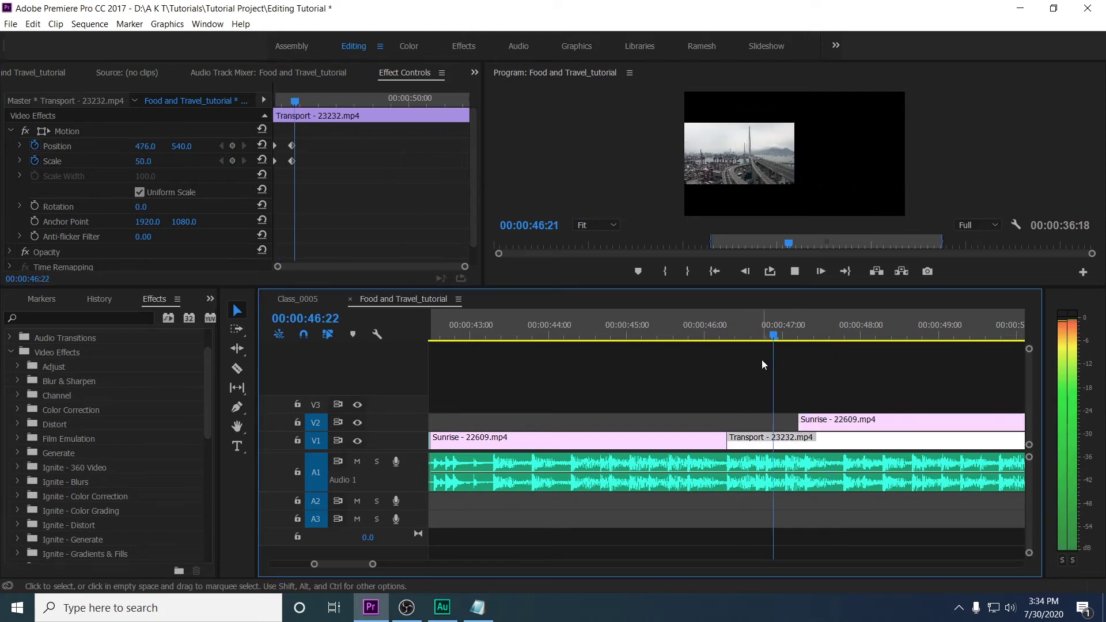
pyautogui.press('space')
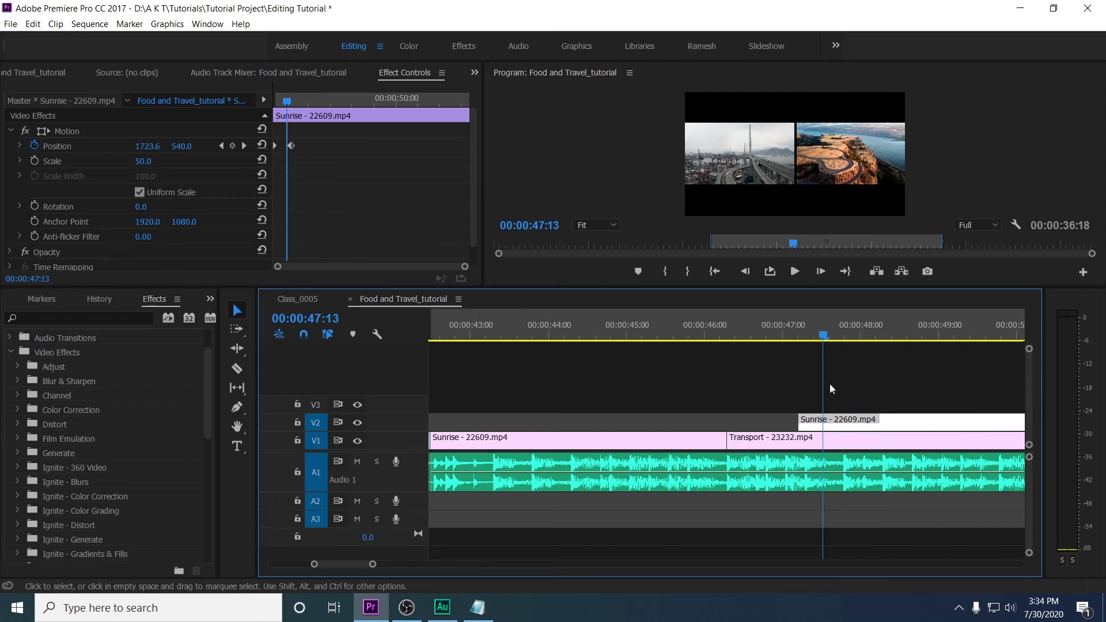
# Step: Move Sunrise's second position keyframe later and replay the slide-in
pyautogui.click(823, 425)
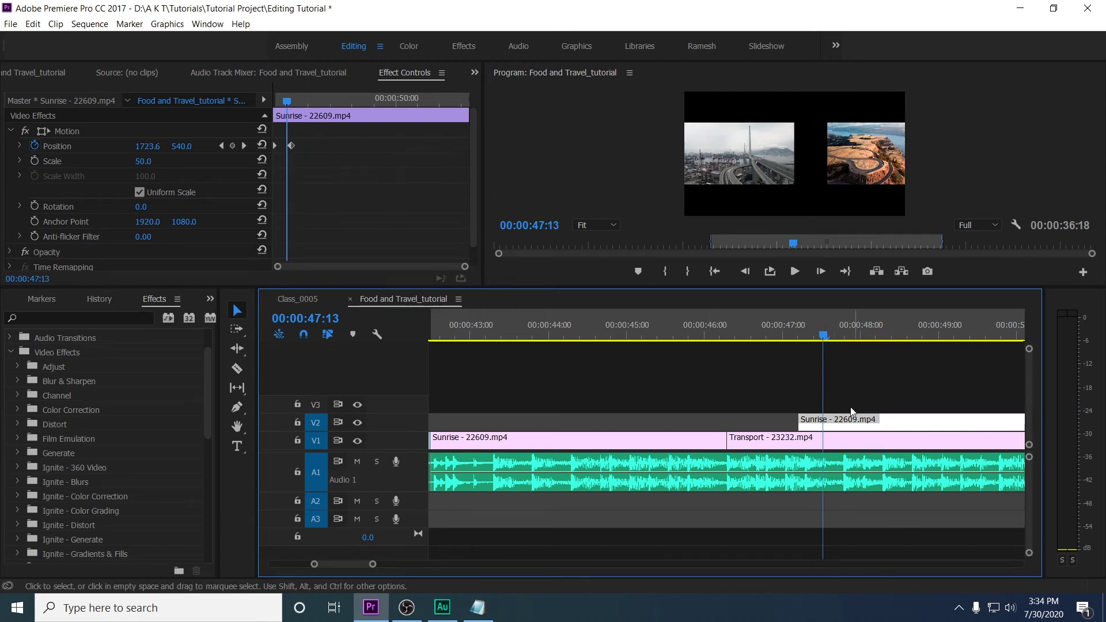
pyautogui.moveTo(291, 146)
pyautogui.mouseDown()
pyautogui.moveTo(395, 169)
pyautogui.moveTo(315, 161)
pyautogui.moveTo(309, 150)
pyautogui.mouseUp()
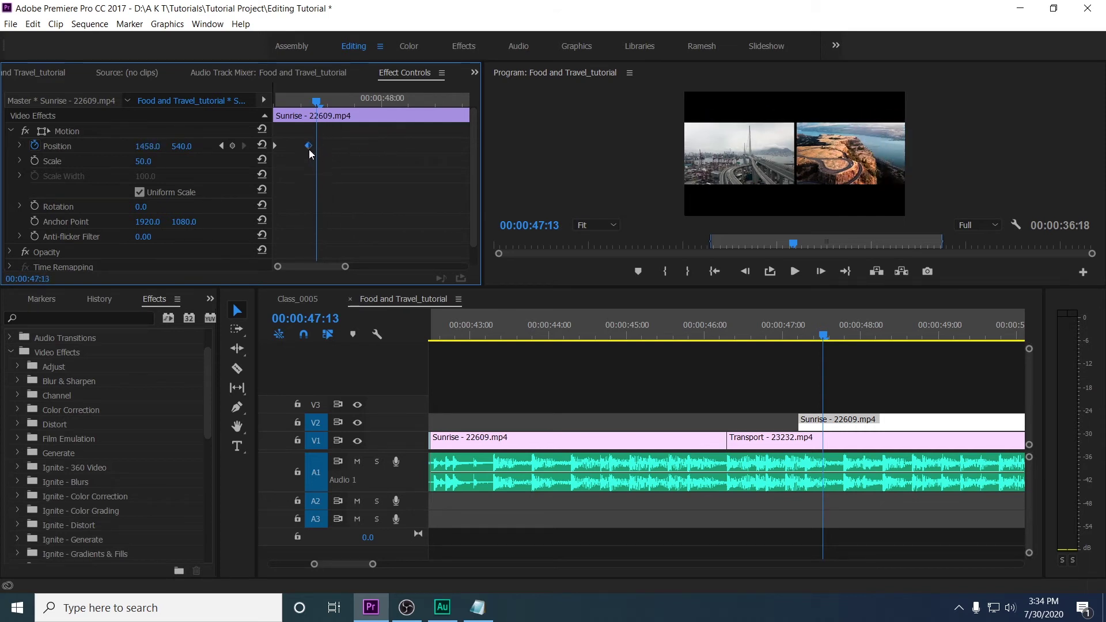
pyautogui.press('space')
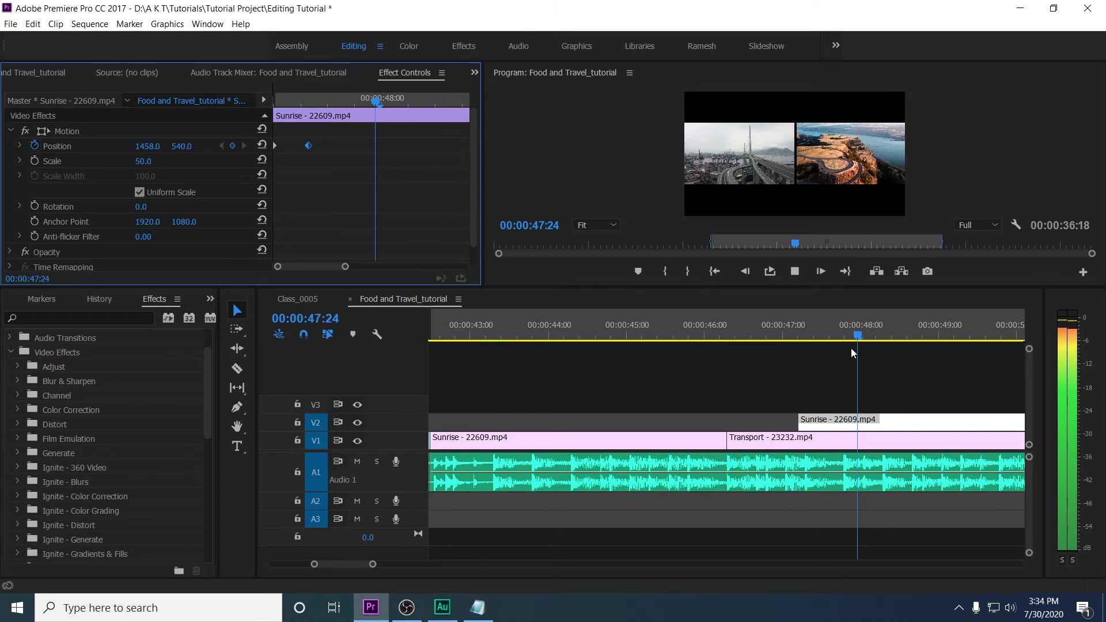
pyautogui.moveTo(731, 336); pyautogui.dragTo(737, 336)
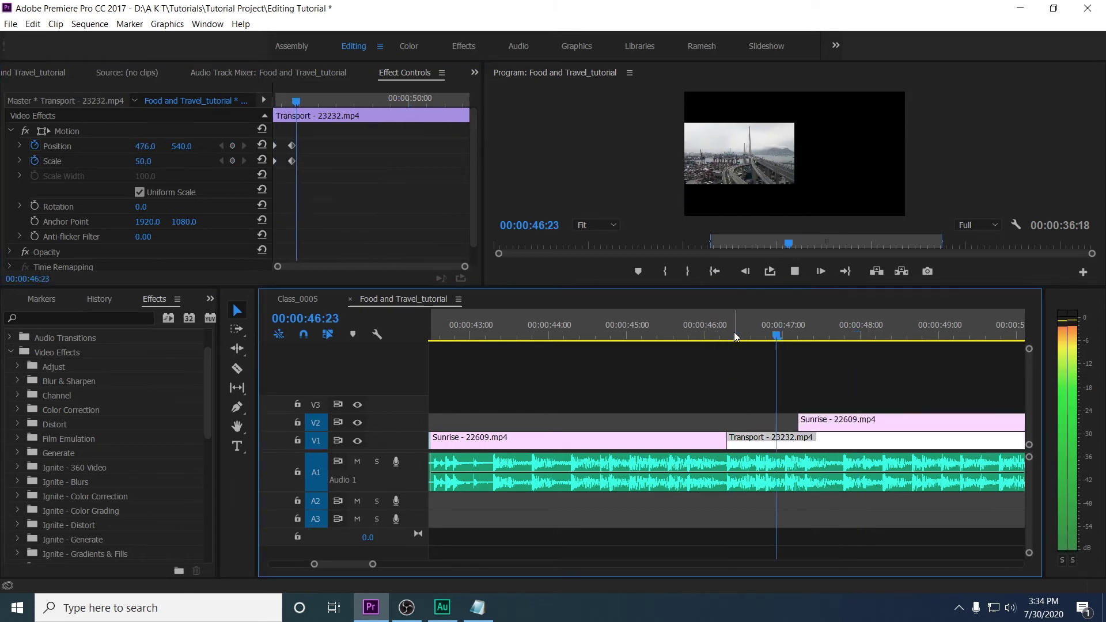
pyautogui.click(880, 423)
pyautogui.click(730, 327)
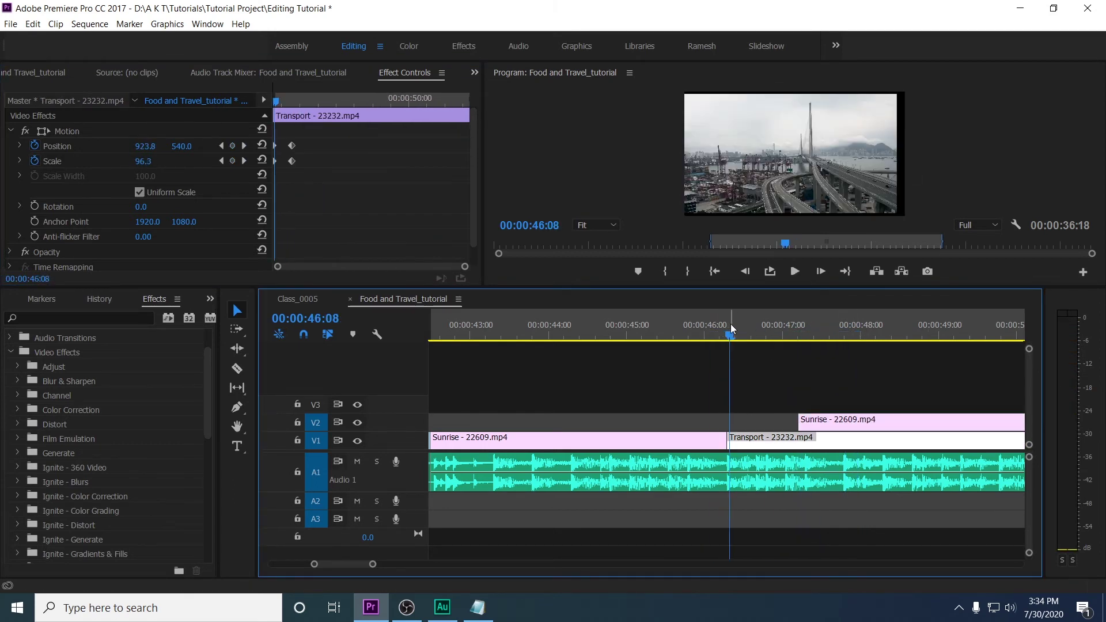
pyautogui.press('space')
pyautogui.press('space')
# Step: Shift the V2 Sunrise clip slightly earlier and replay the timing from 46:05
pyautogui.moveTo(724, 335); pyautogui.dragTo(777, 341)
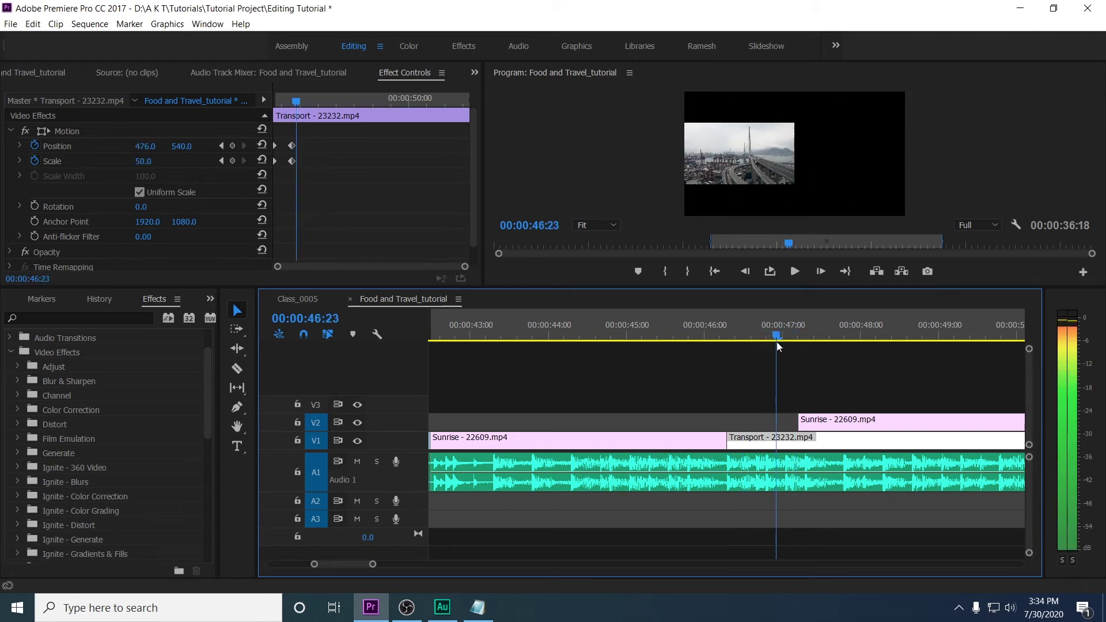
pyautogui.moveTo(834, 421); pyautogui.dragTo(794, 426)
pyautogui.click(744, 333)
pyautogui.press('space')
pyautogui.click(729, 327)
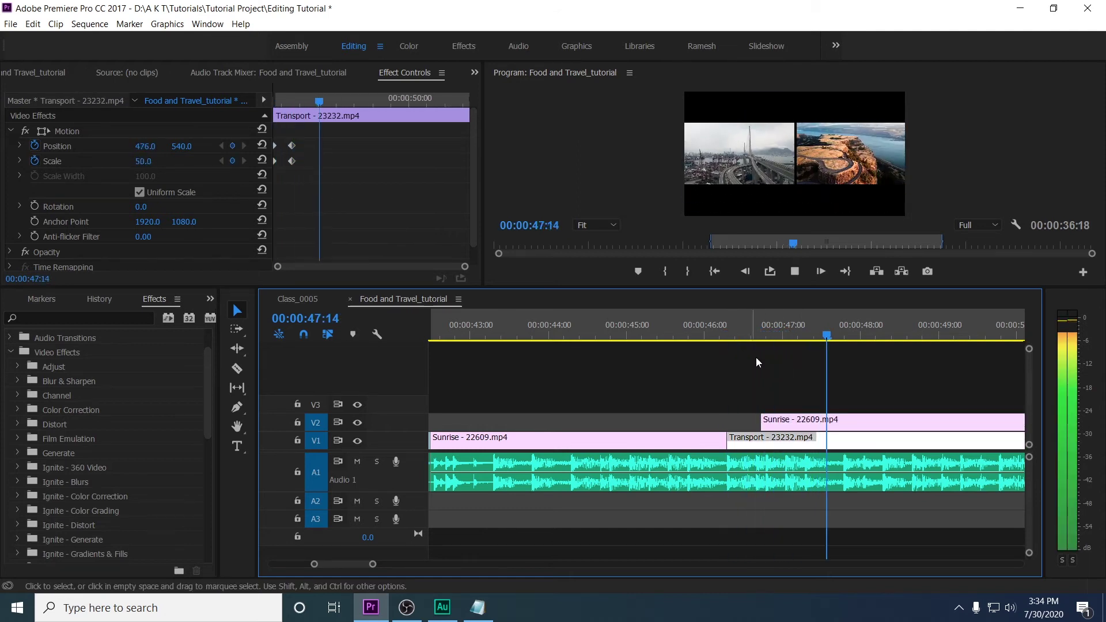
pyautogui.click(721, 332)
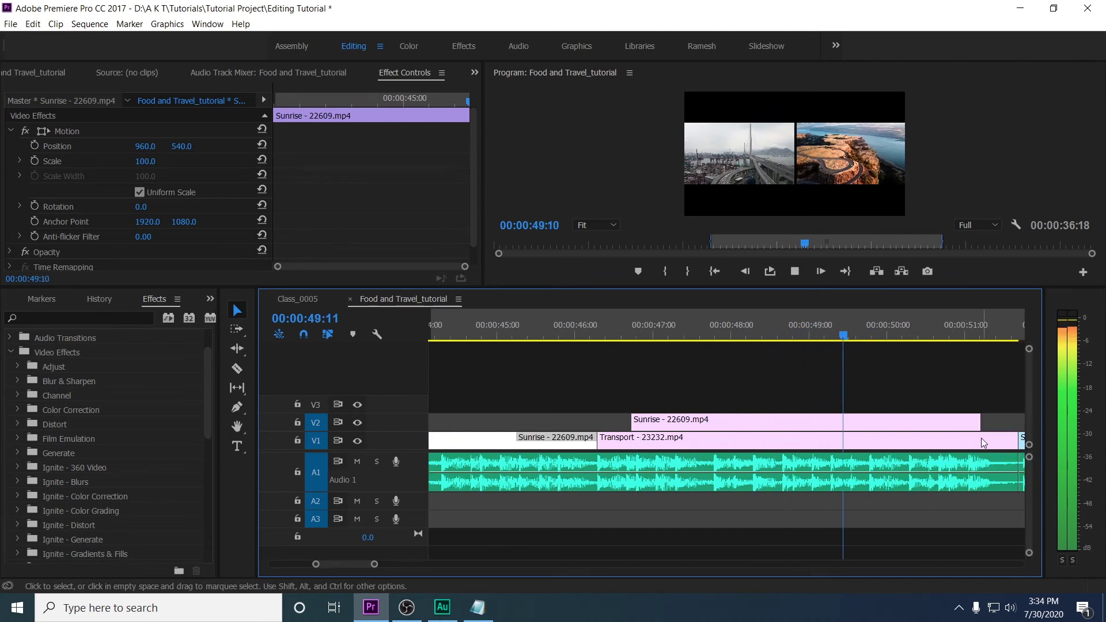
# Step: Zoom the timeline out, mark an in point, and play the two-panel split screen
pyautogui.click(985, 418)
pyautogui.click(654, 440)
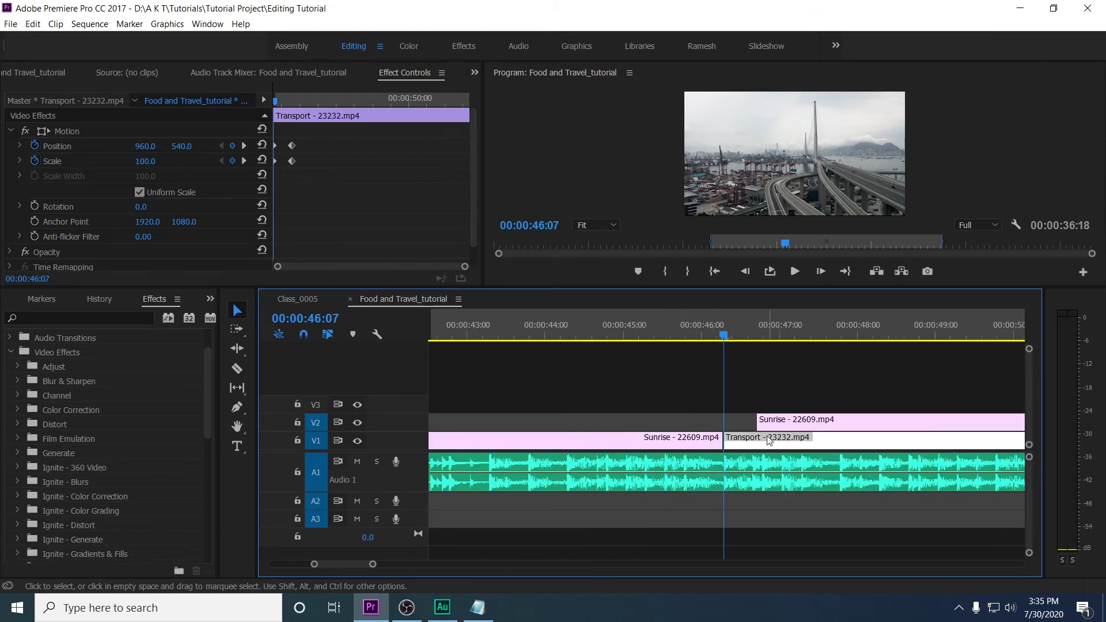
pyautogui.press('-')
pyautogui.press('i')
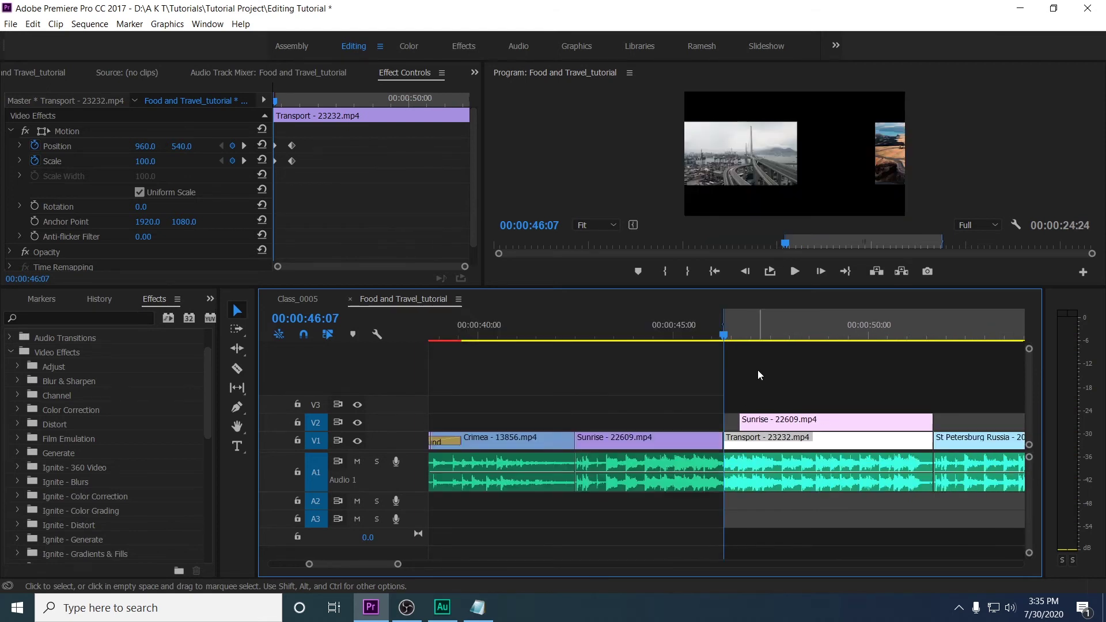
pyautogui.press('space')
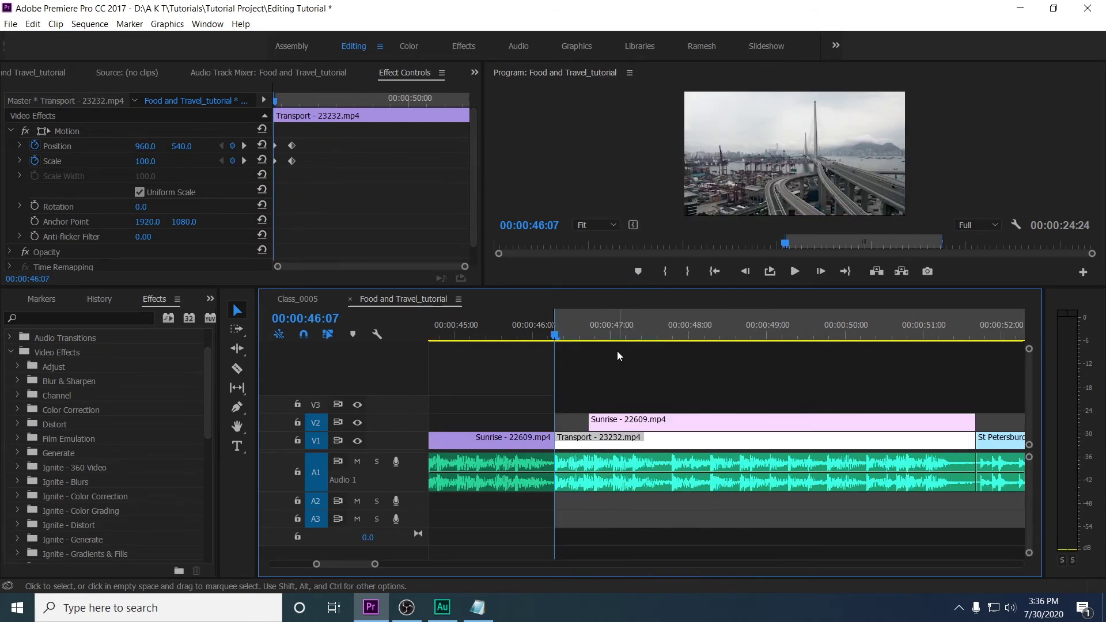
# Step: Play back the four-panel Transport/Sunrise split-screen section from its start
pyautogui.press('space')
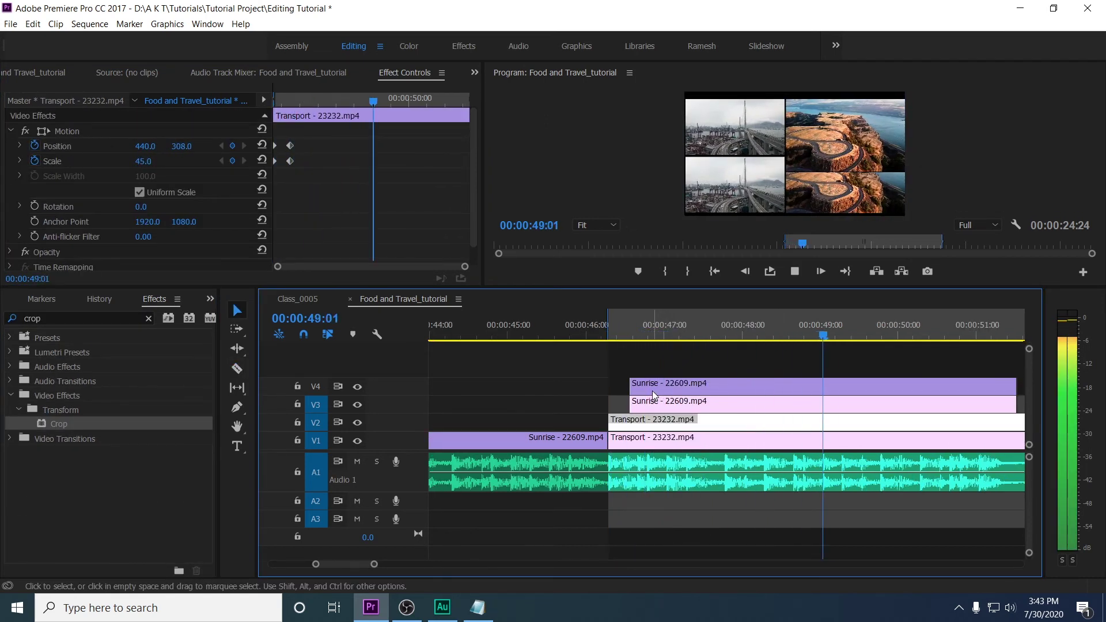
pyautogui.click(655, 397)
pyautogui.press('Up')
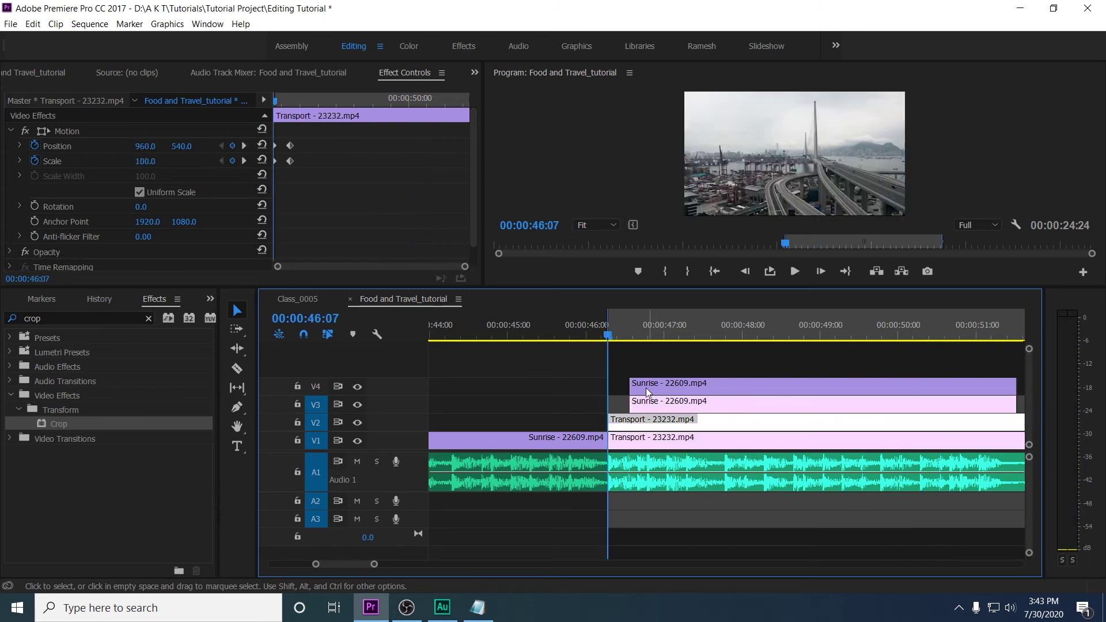
pyautogui.press('space')
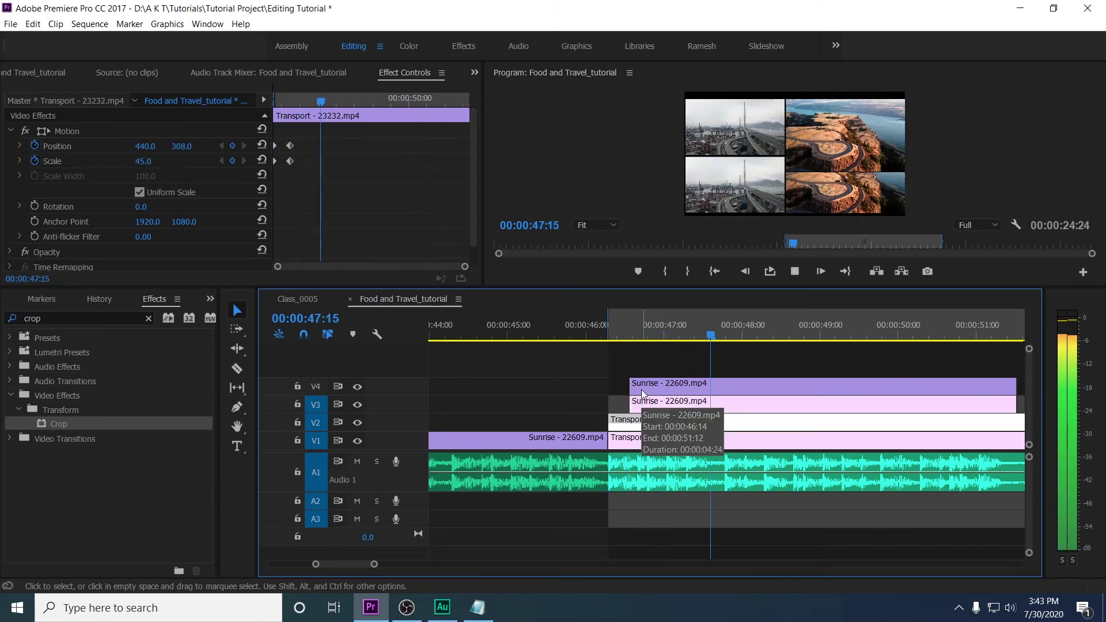
pyautogui.press('Up')
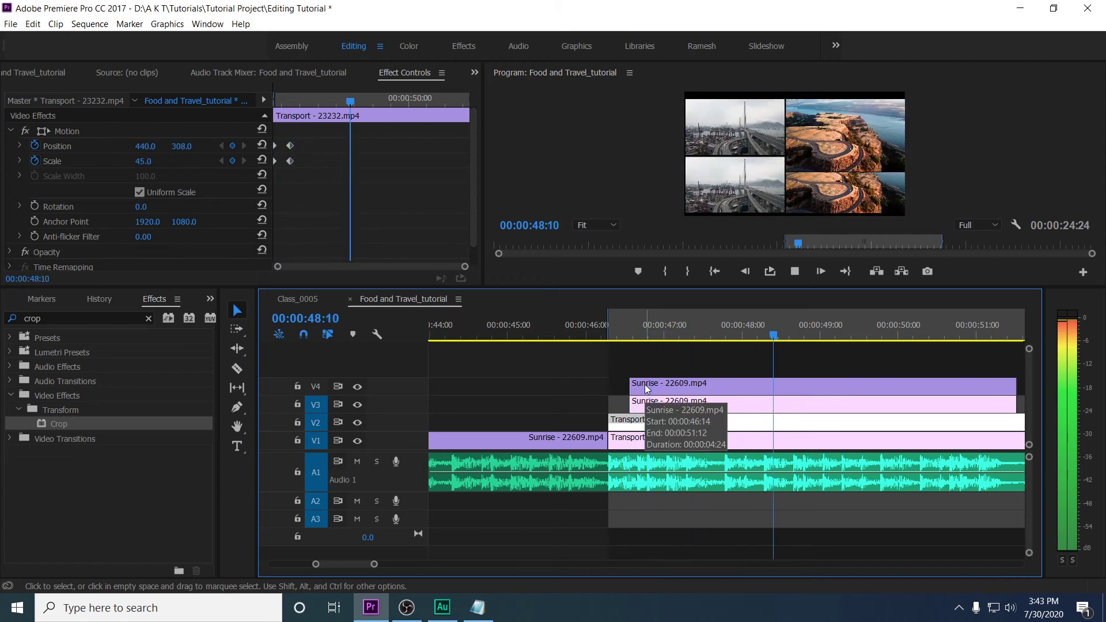
pyautogui.press('space')
# Step: Zoom the timeline to view the whole edit and select the beach music on A1
pyautogui.press('-')
pyautogui.press('-')
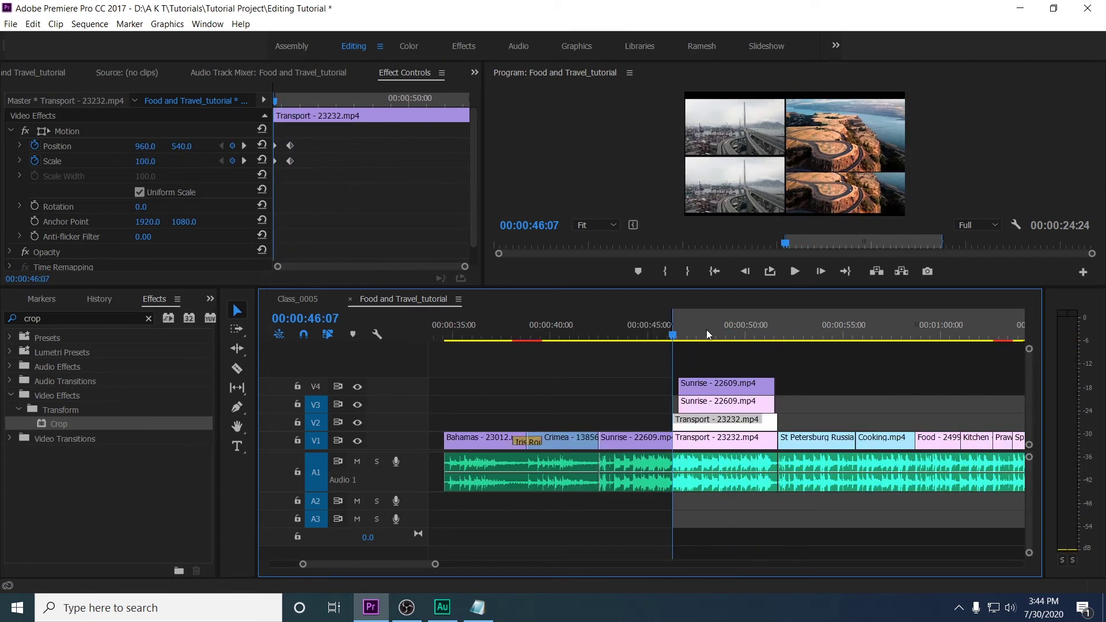
pyautogui.press('=')
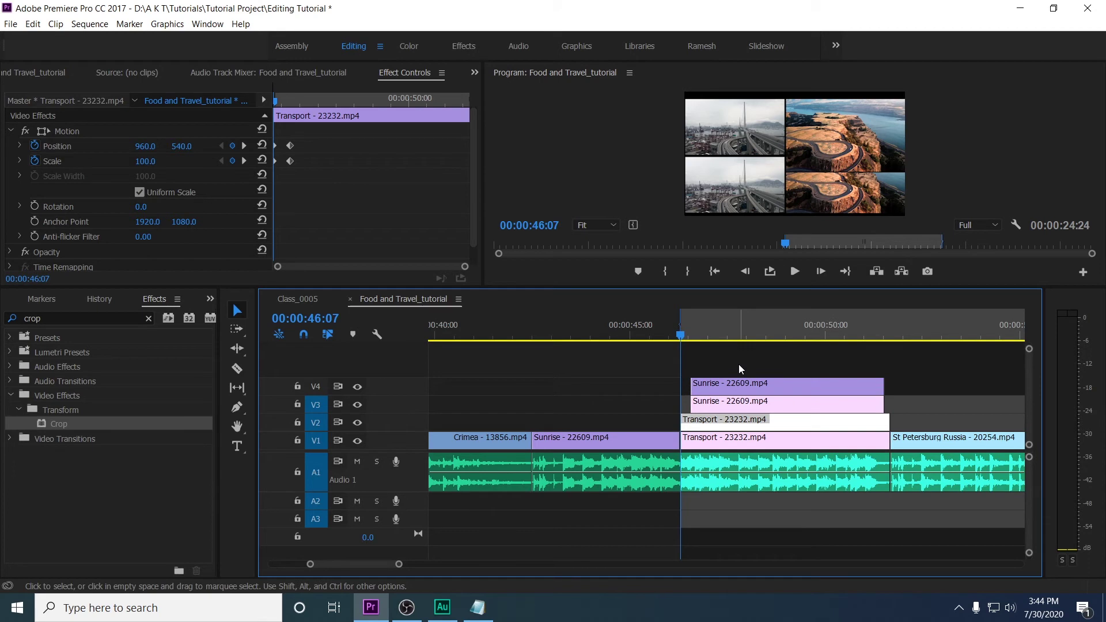
pyautogui.press('-')
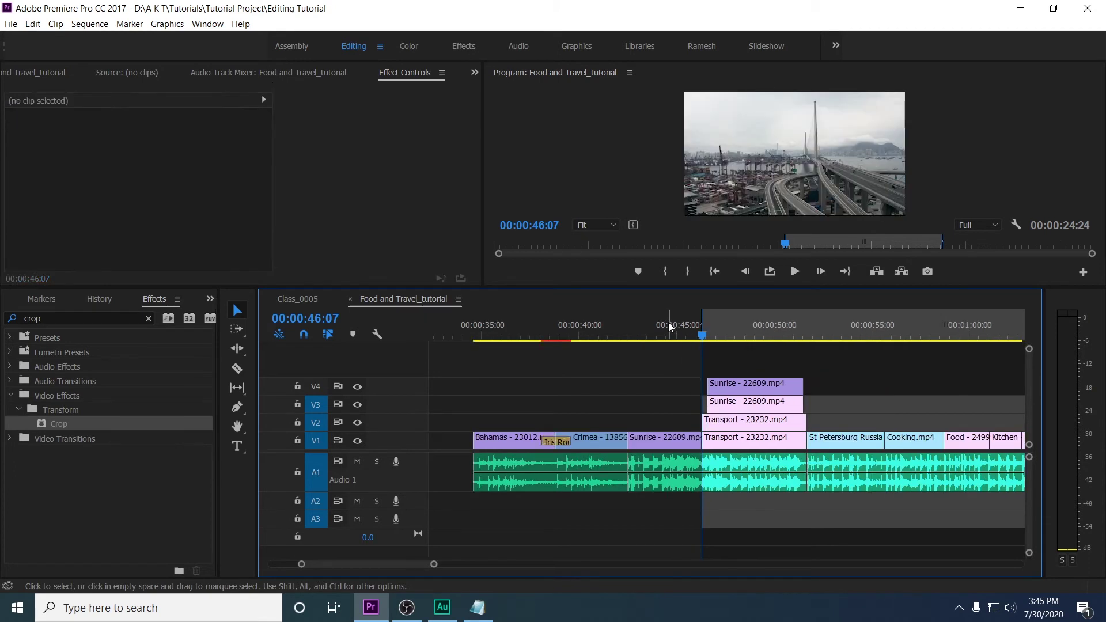
pyautogui.click(667, 332)
pyautogui.click(674, 458)
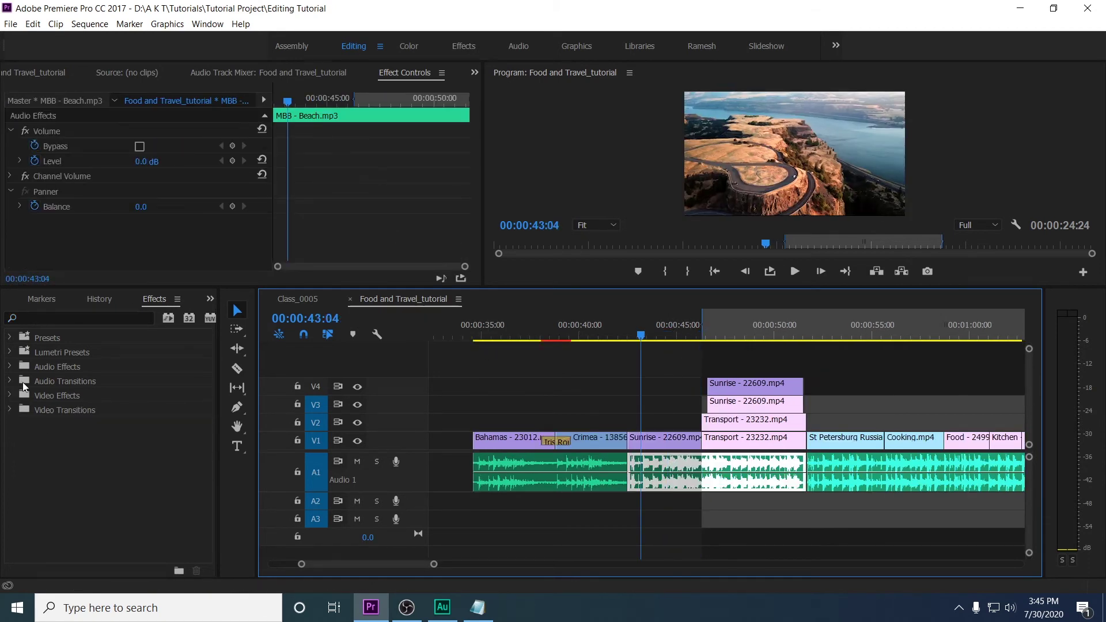
# Step: Turn off Volume keyframing on MBB - Beach.mp3 and leave Level at 0.0 dB
pyautogui.click(11, 367)
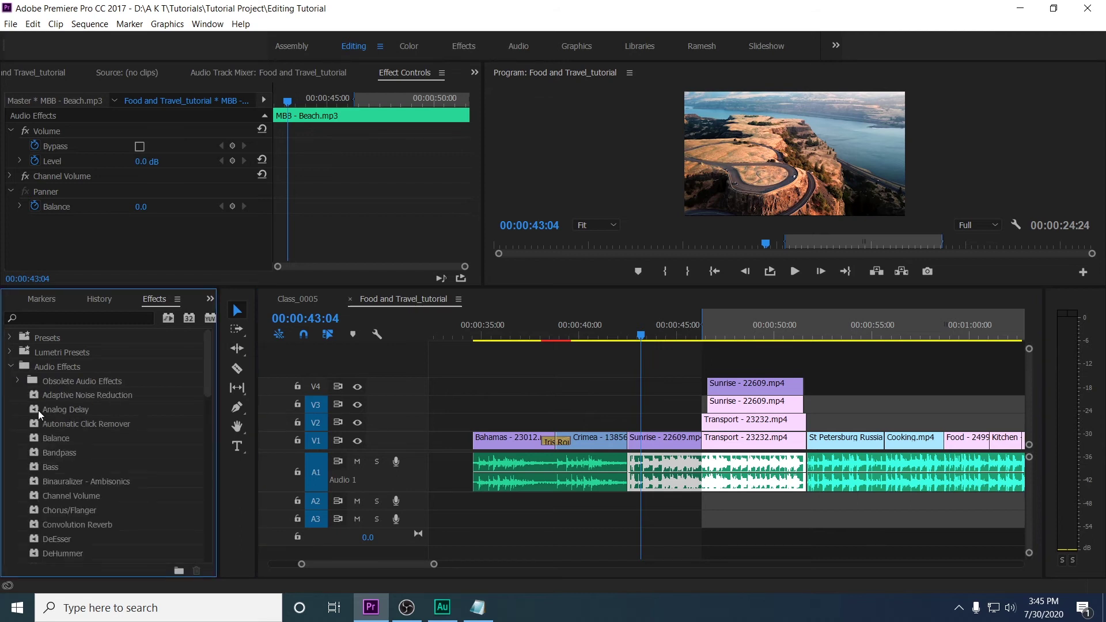
pyautogui.scroll(-2, 43, 384)
pyautogui.click(694, 481)
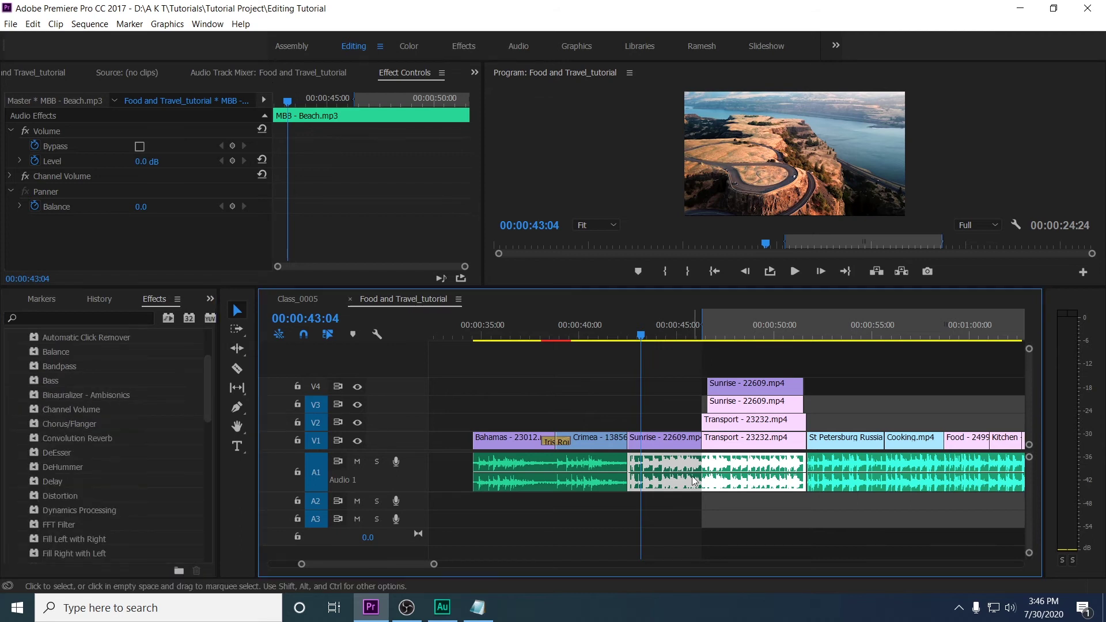
pyautogui.click(35, 161)
pyautogui.click(35, 146)
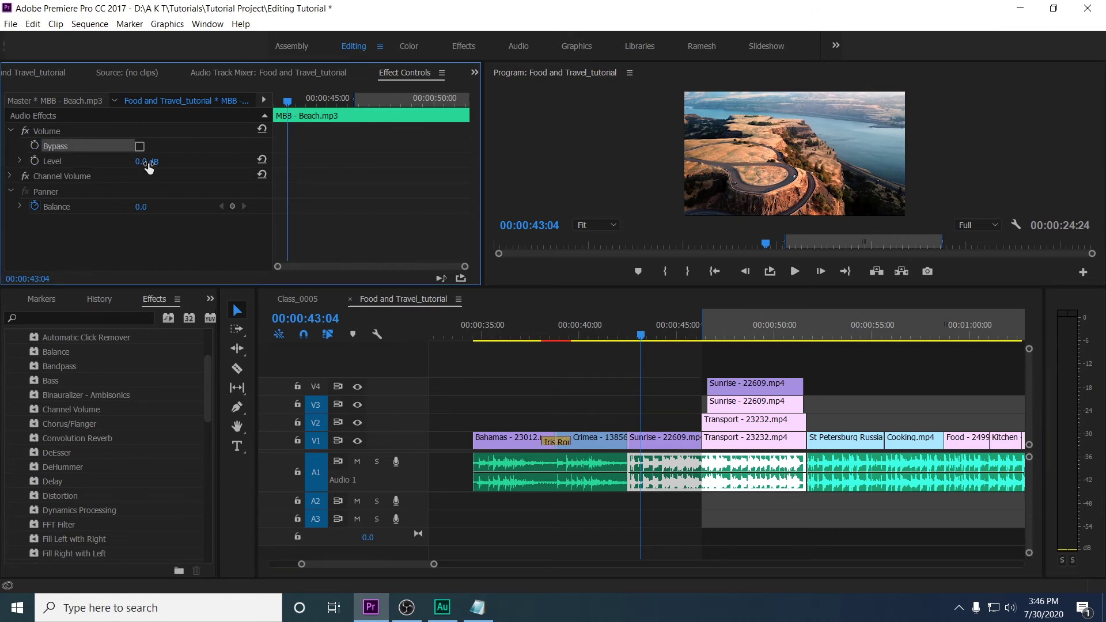
pyautogui.moveTo(147, 166); pyautogui.dragTo(137, 162)
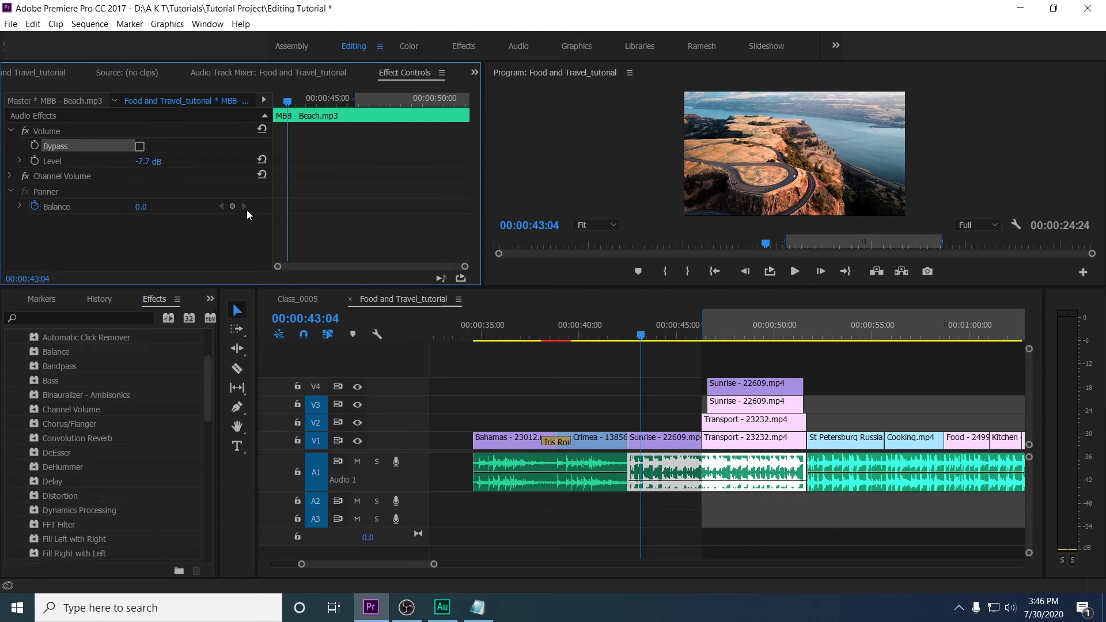
pyautogui.moveTo(144, 167); pyautogui.dragTo(170, 165)
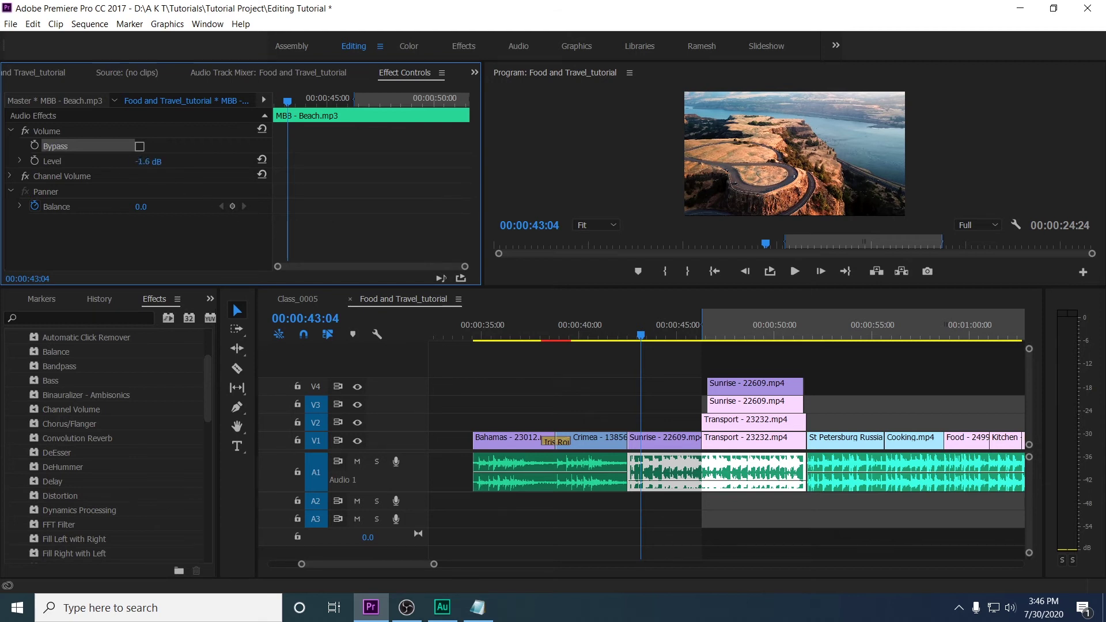
pyautogui.click(189, 174)
pyautogui.click(193, 158)
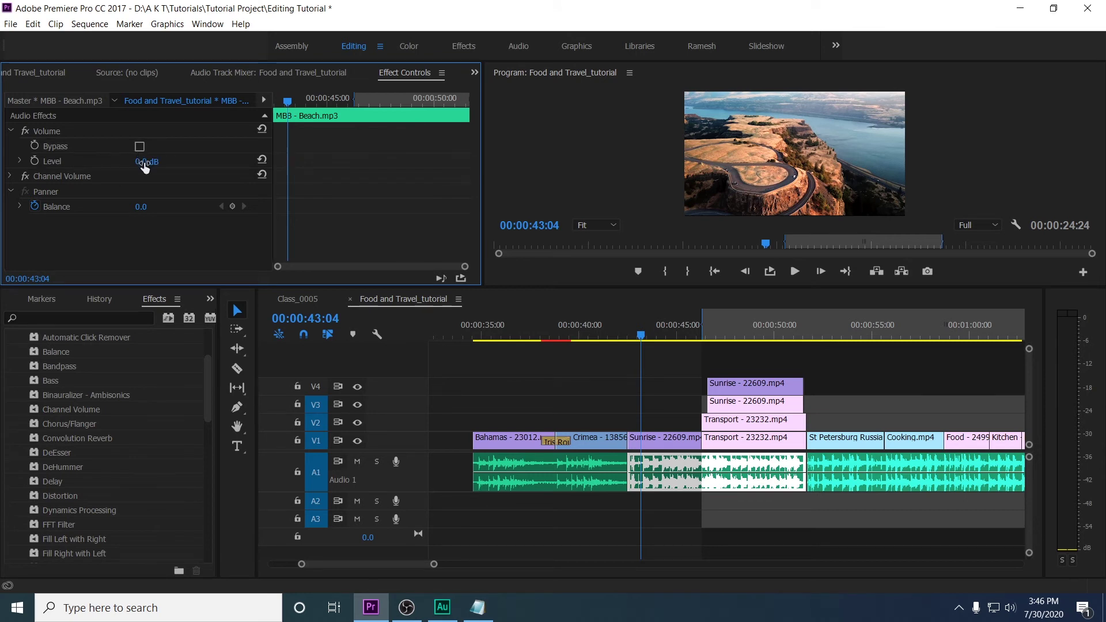
# Step: Play the beach music from about 43 seconds and deselect all clips
pyautogui.click(656, 337)
pyautogui.press('space')
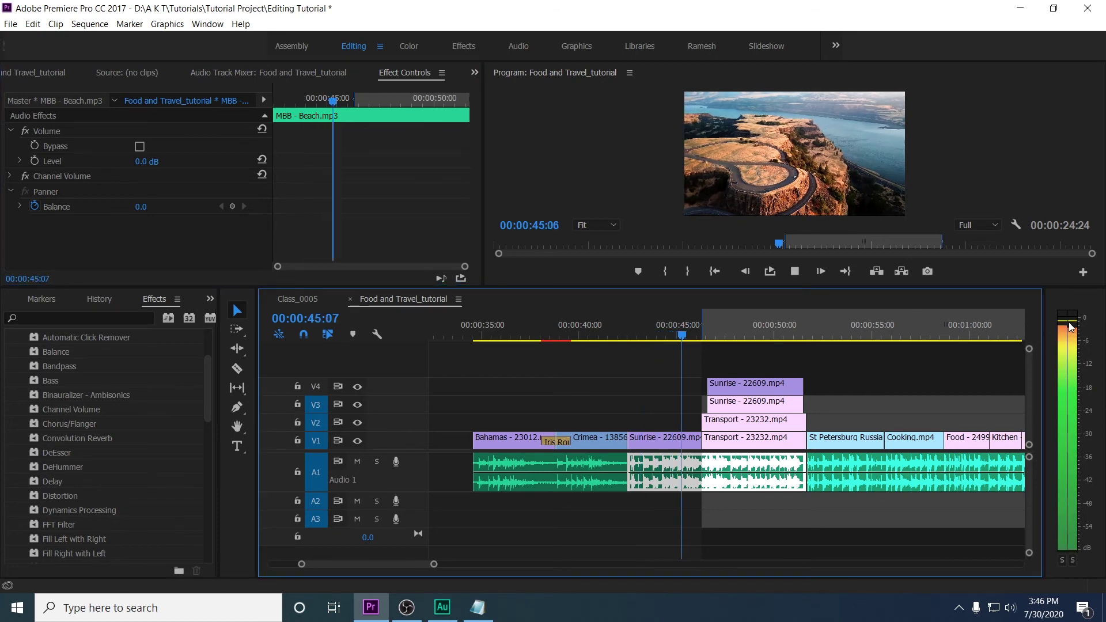
pyautogui.press('space')
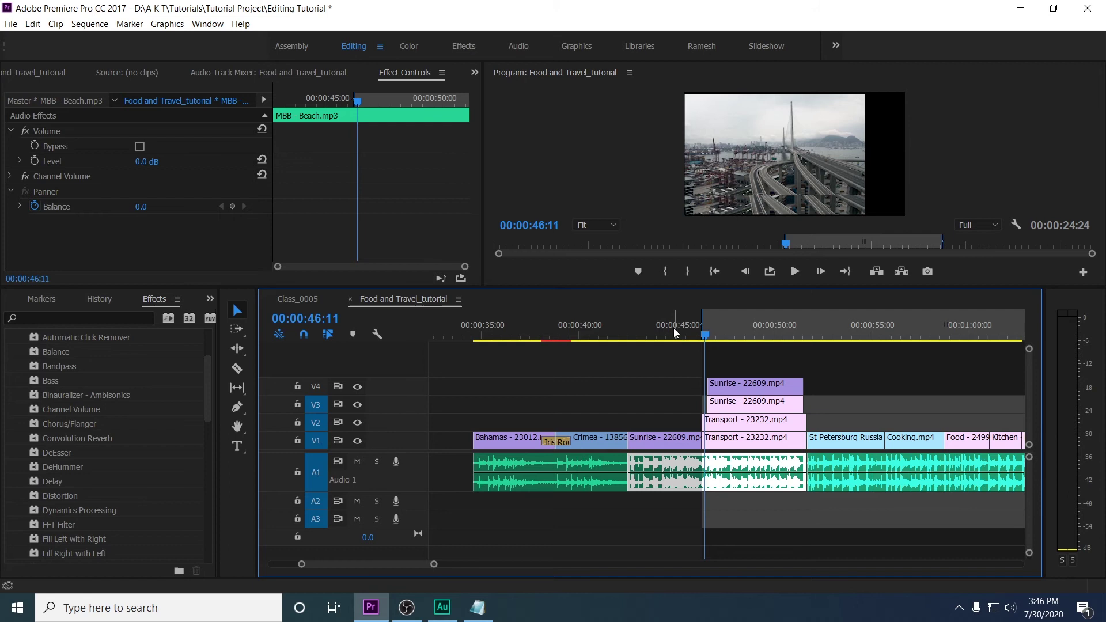
pyautogui.click(651, 336)
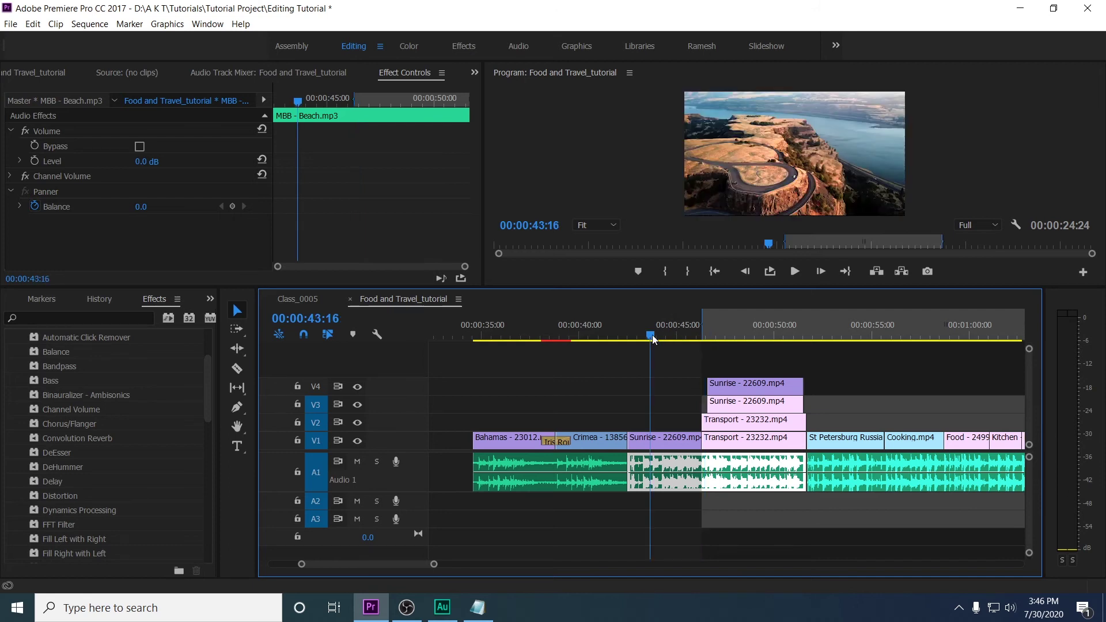
pyautogui.press('space')
pyautogui.click(671, 422)
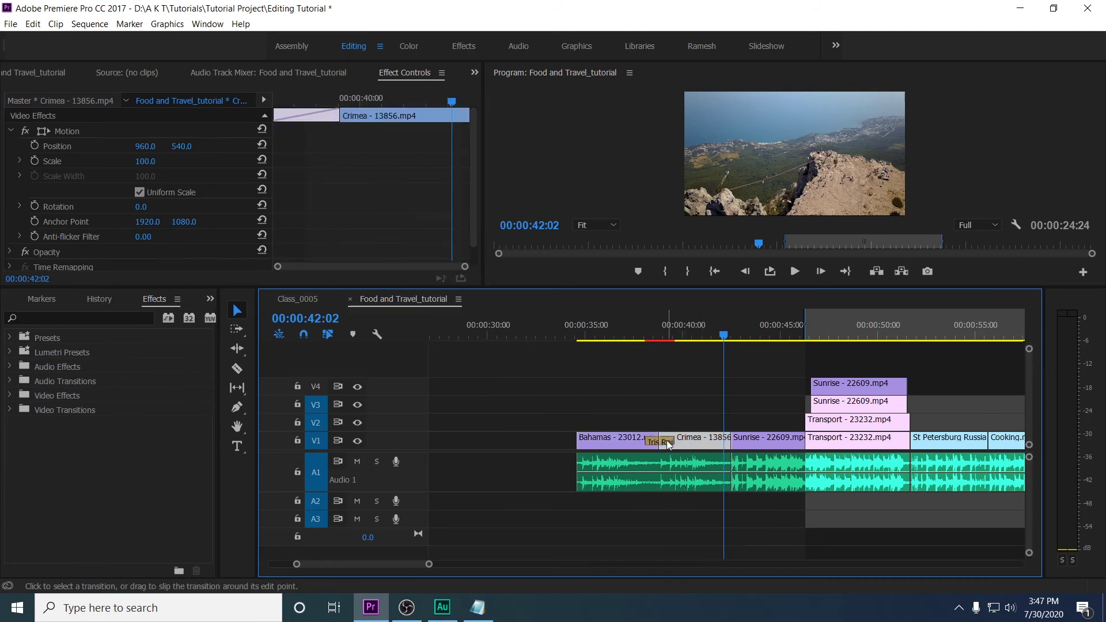
# Step: Drop a Constant Power crossfade onto the beach music cut on A1
pyautogui.click(666, 440)
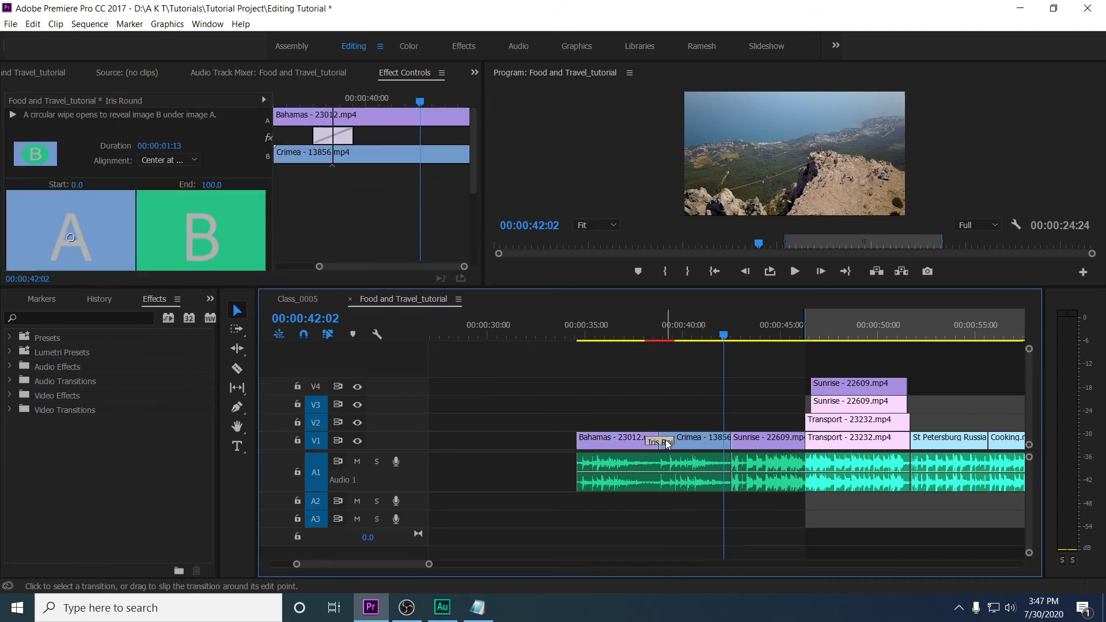
pyautogui.click(774, 472)
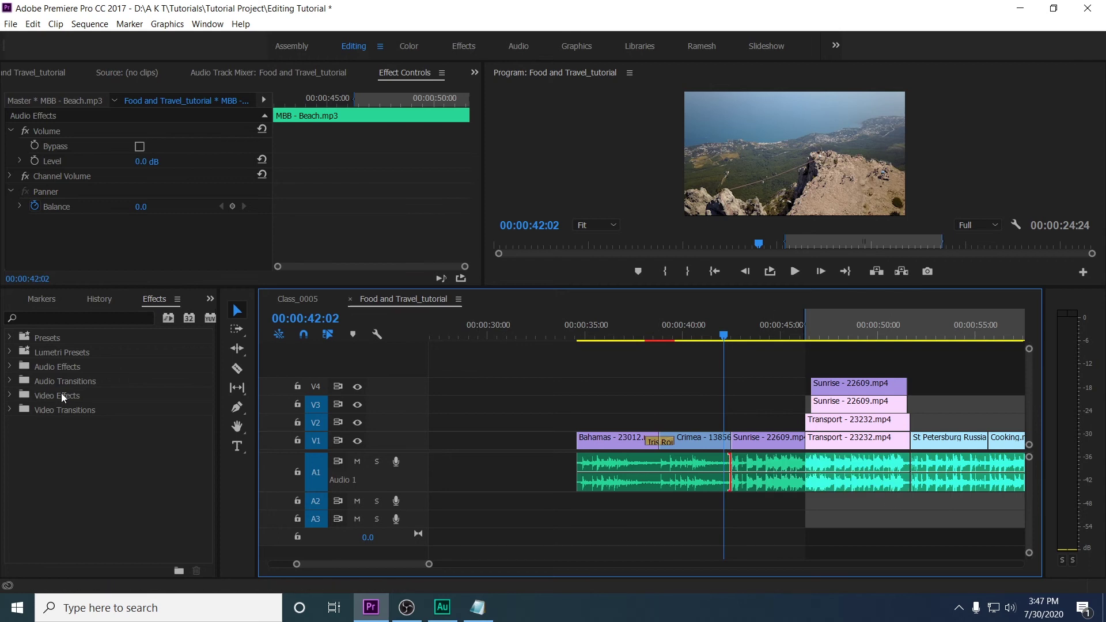
pyautogui.click(76, 381)
pyautogui.click(9, 381)
pyautogui.click(34, 396)
pyautogui.click(19, 396)
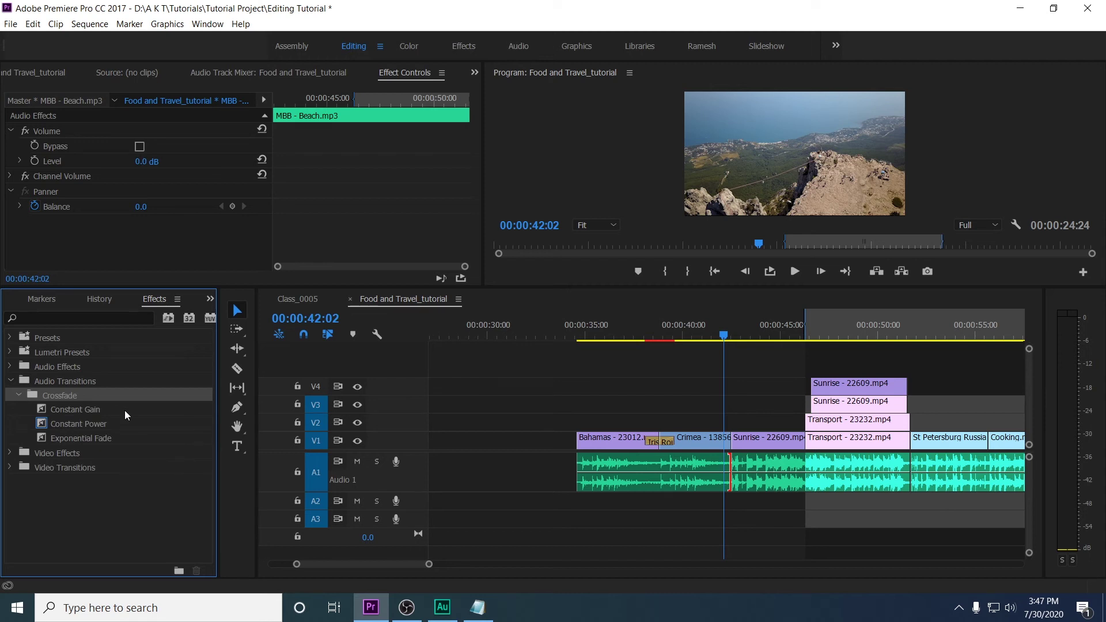
pyautogui.moveTo(81, 424); pyautogui.dragTo(715, 465)
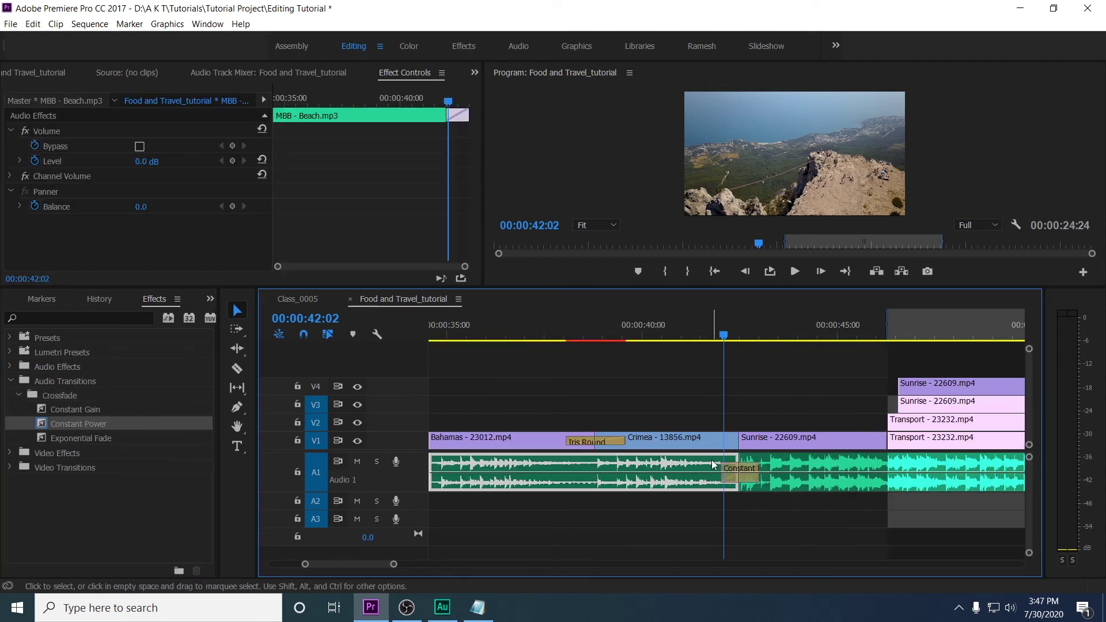
# Step: Keep the crossfade's alignment at Center at Cut in Effect Controls
pyautogui.click(785, 465)
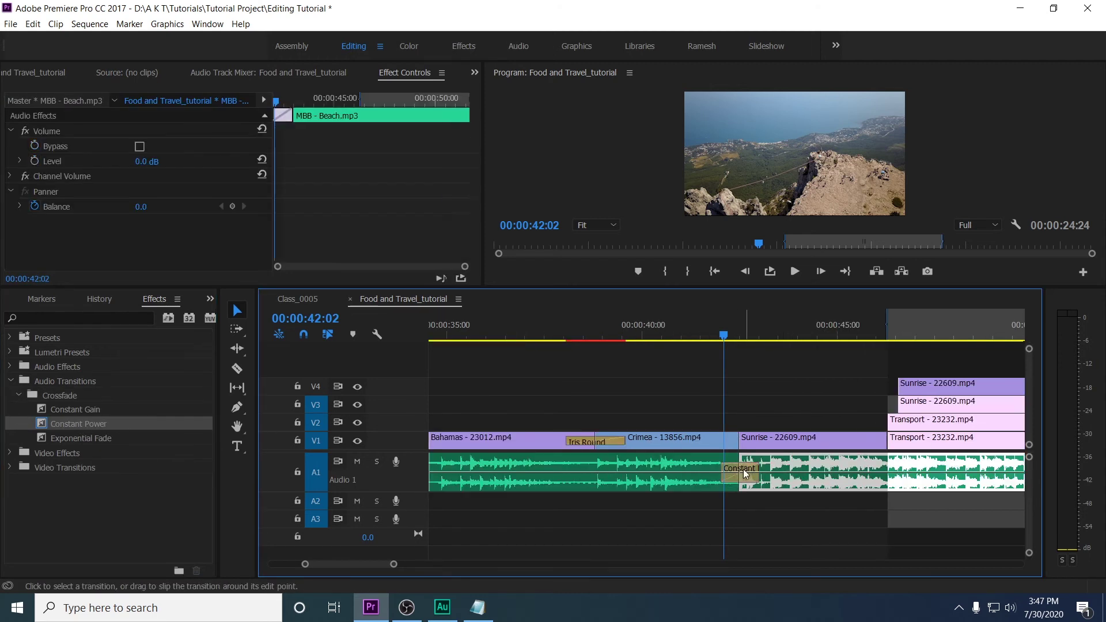
pyautogui.click(744, 474)
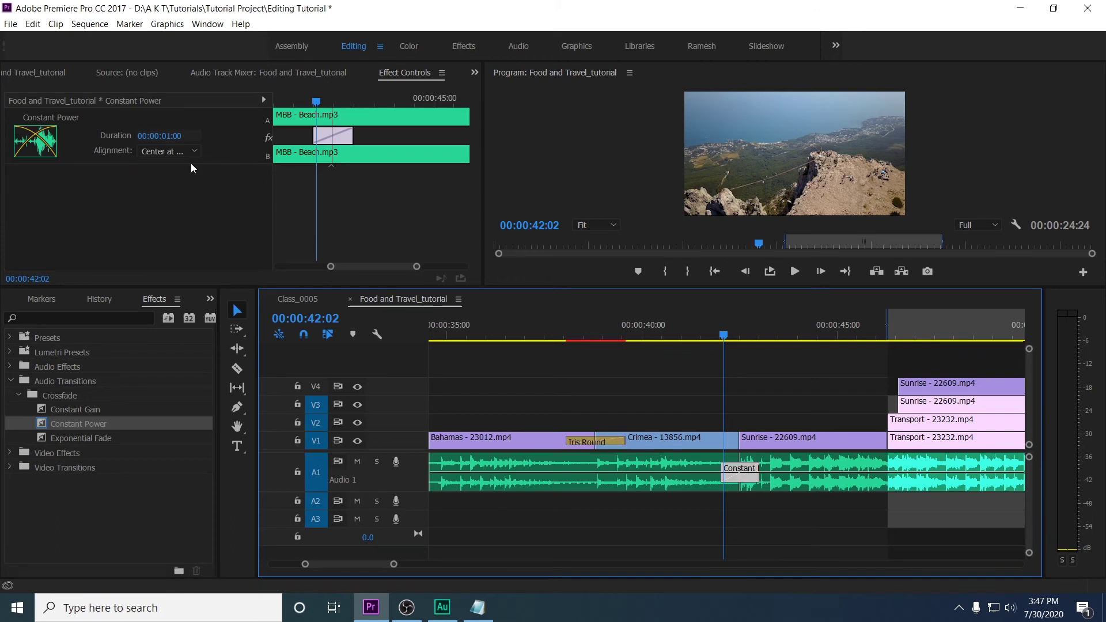
pyautogui.click(410, 78)
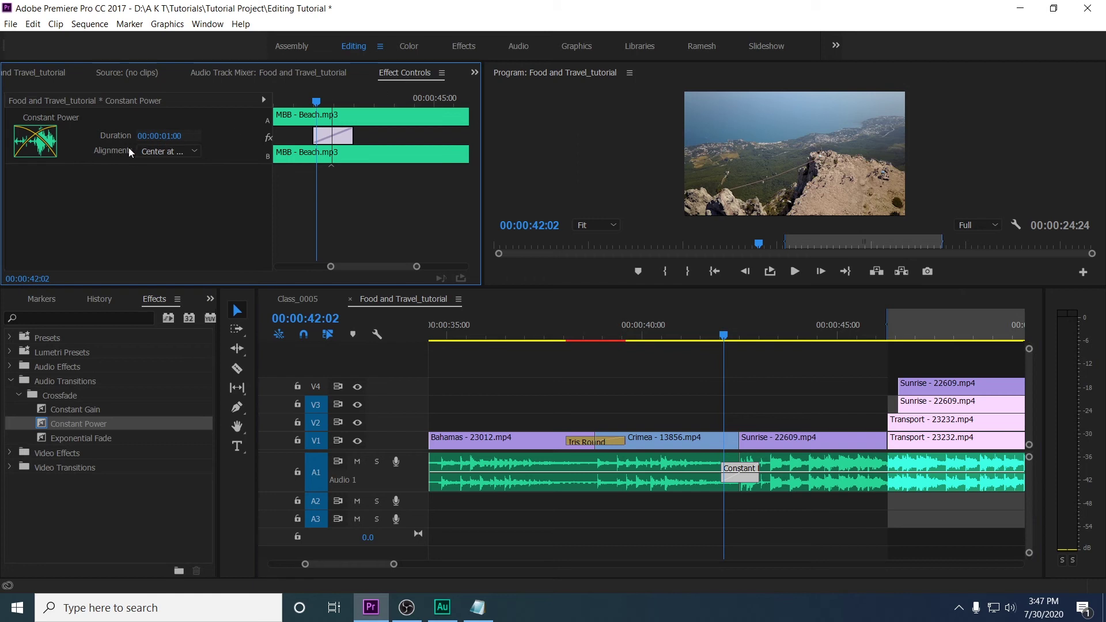
pyautogui.click(171, 152)
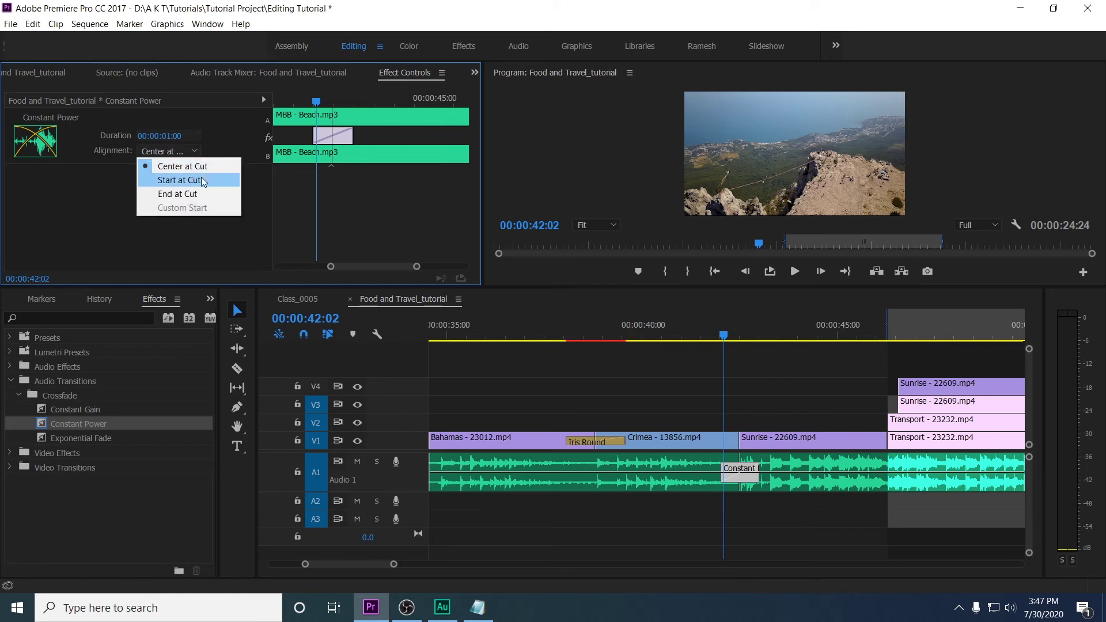
pyautogui.click(192, 153)
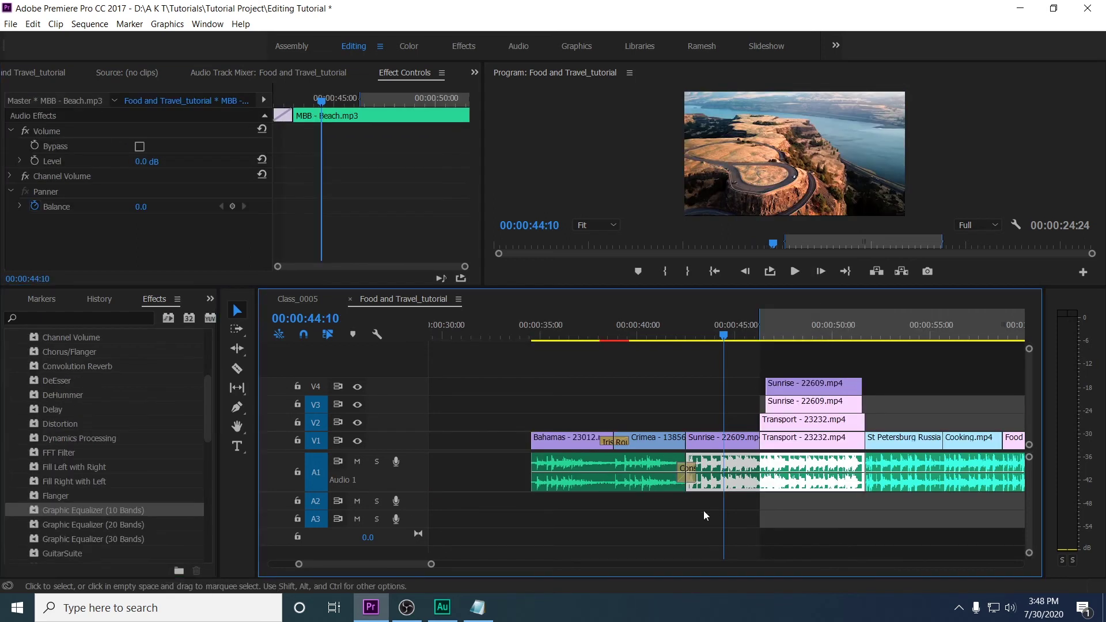
# Step: Apply Graphic Equalizer (10 Bands) to MBB - Beach.mp3 and open its Edit window
pyautogui.click(119, 512)
pyautogui.moveTo(125, 509); pyautogui.dragTo(784, 474)
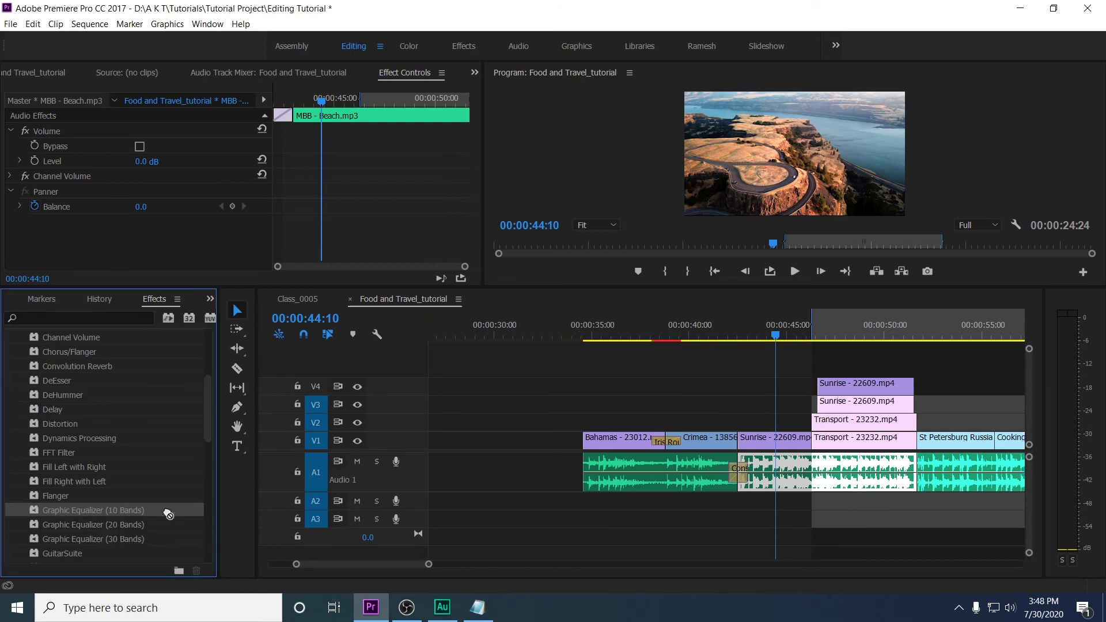
pyautogui.click(408, 74)
pyautogui.click(98, 192)
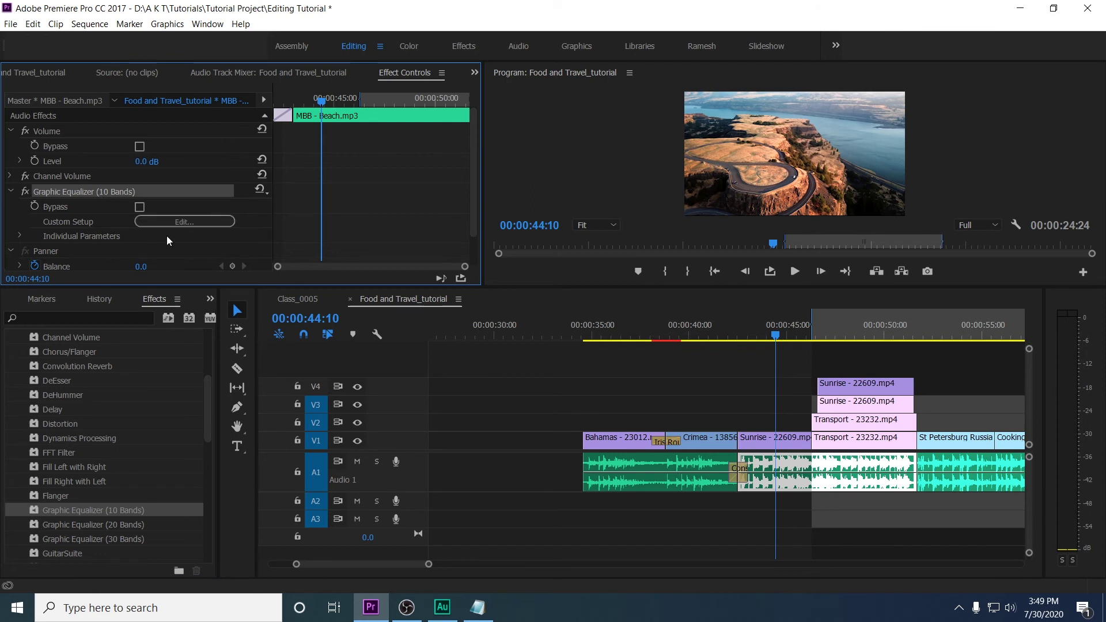
pyautogui.click(184, 221)
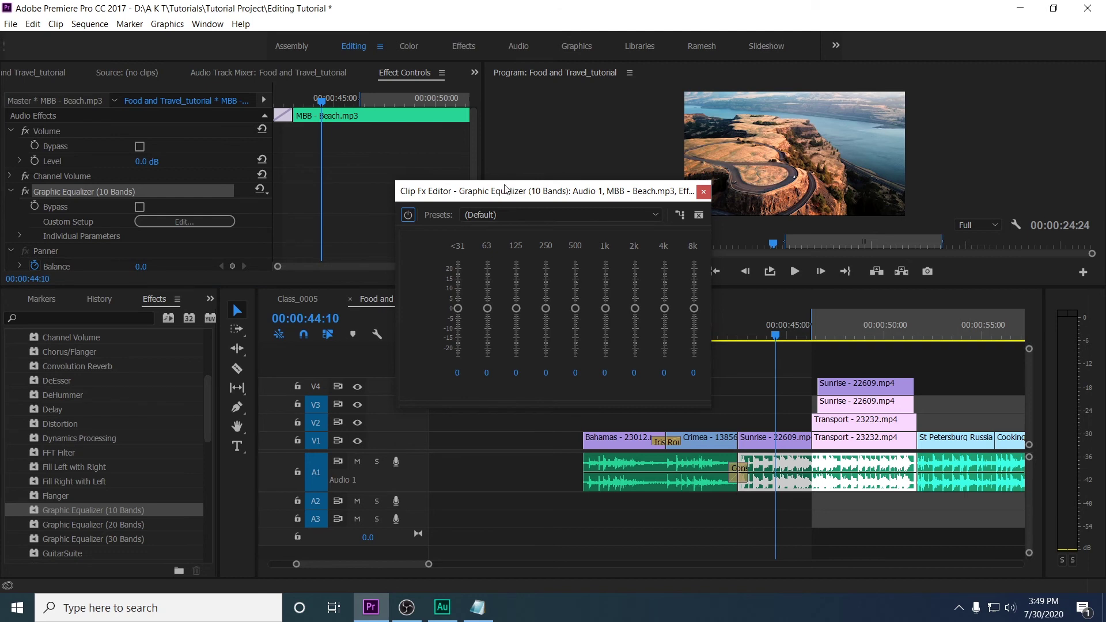
# Step: Enlarge the Clip Fx Editor, raise the >16k Hz band to 2, and show the presets
pyautogui.moveTo(504, 189); pyautogui.dragTo(450, 185)
pyautogui.moveTo(695, 405); pyautogui.dragTo(800, 434)
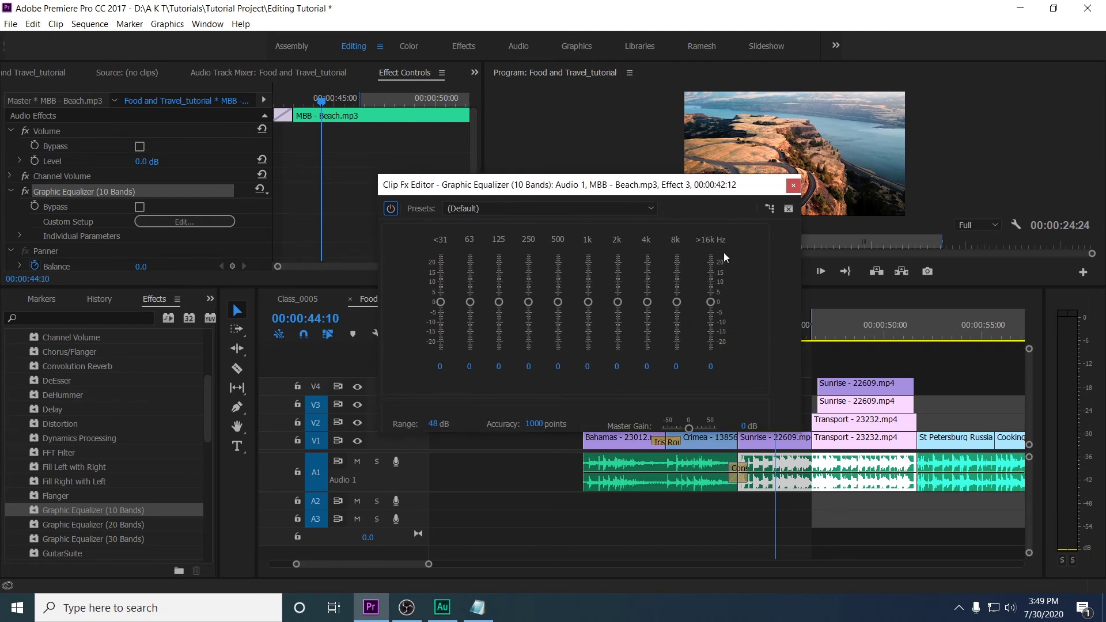
pyautogui.moveTo(651, 186); pyautogui.dragTo(660, 162)
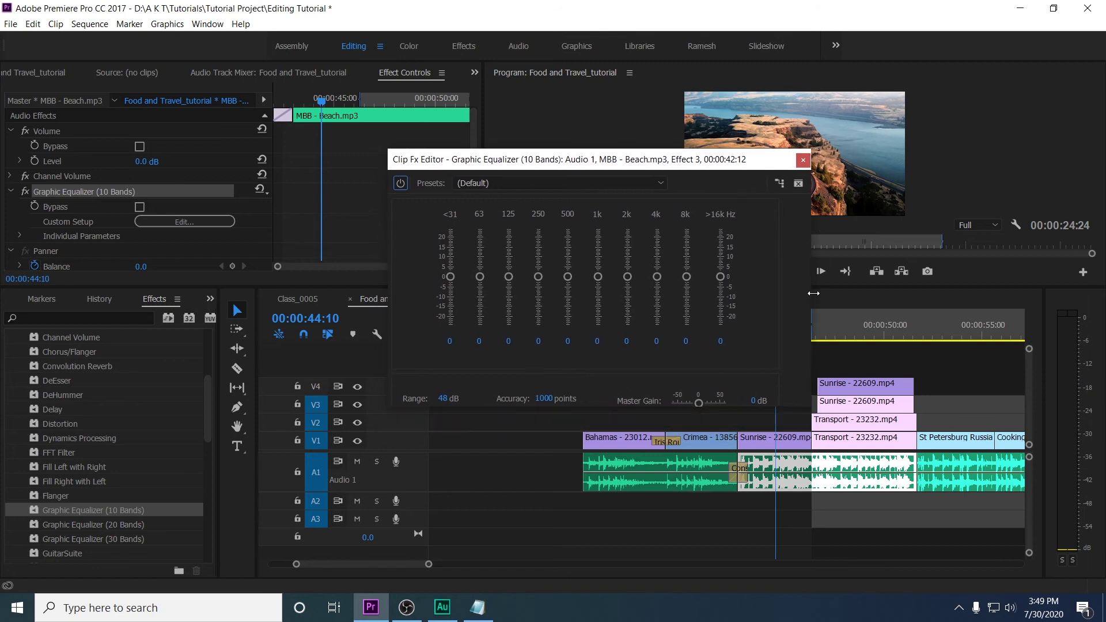
pyautogui.moveTo(806, 408); pyautogui.dragTo(828, 408)
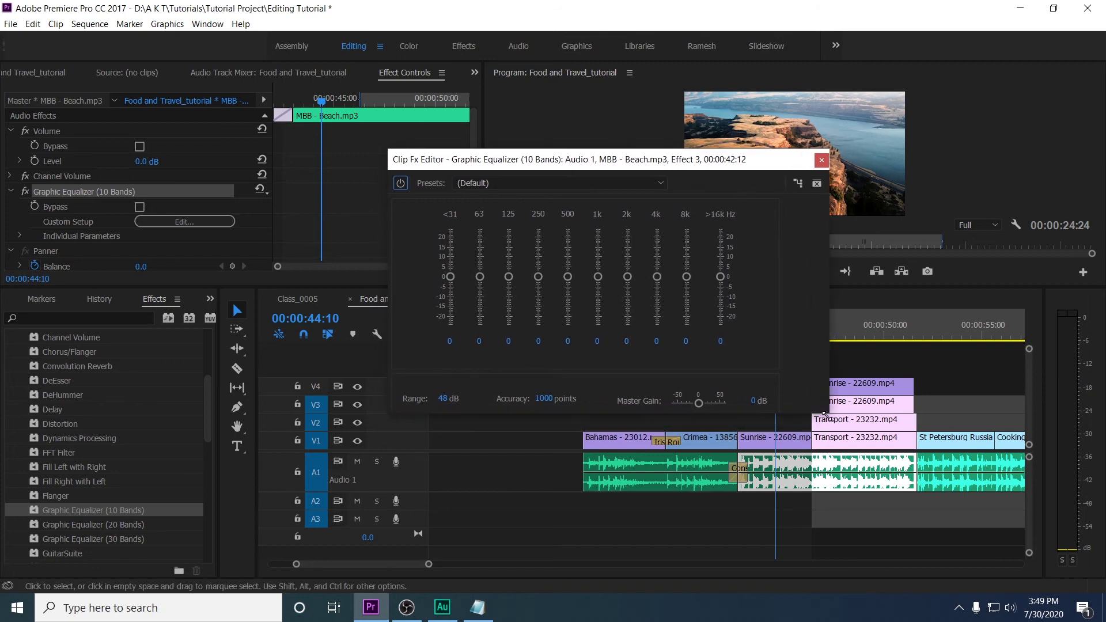
pyautogui.moveTo(696, 160); pyautogui.dragTo(700, 139)
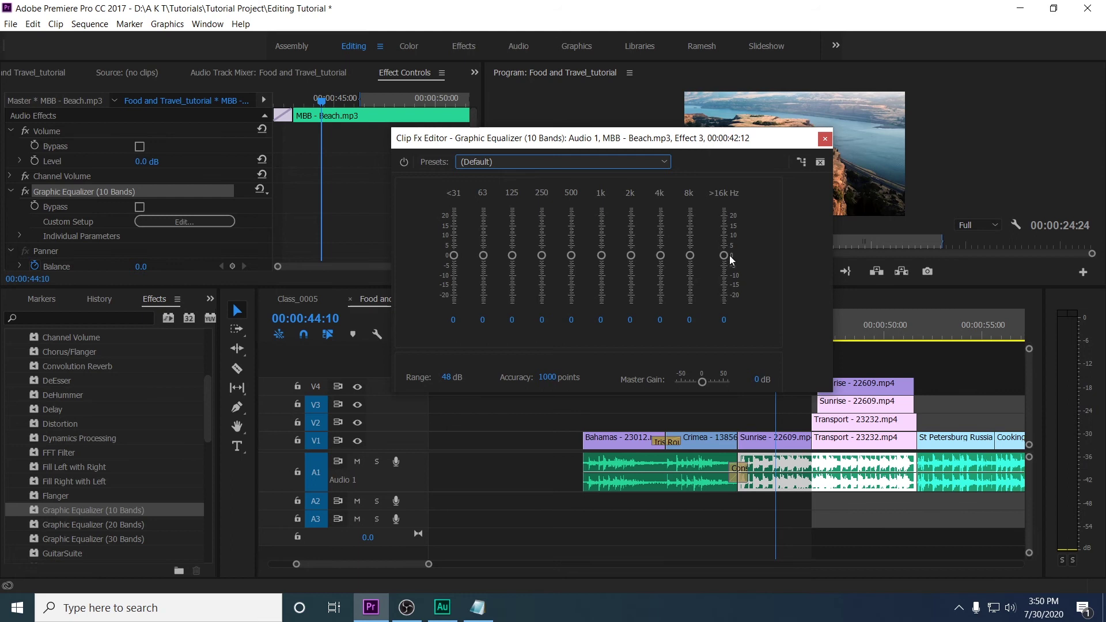
pyautogui.moveTo(725, 254)
pyautogui.mouseDown()
pyautogui.moveTo(725, 232)
pyautogui.moveTo(724, 251)
pyautogui.mouseUp()
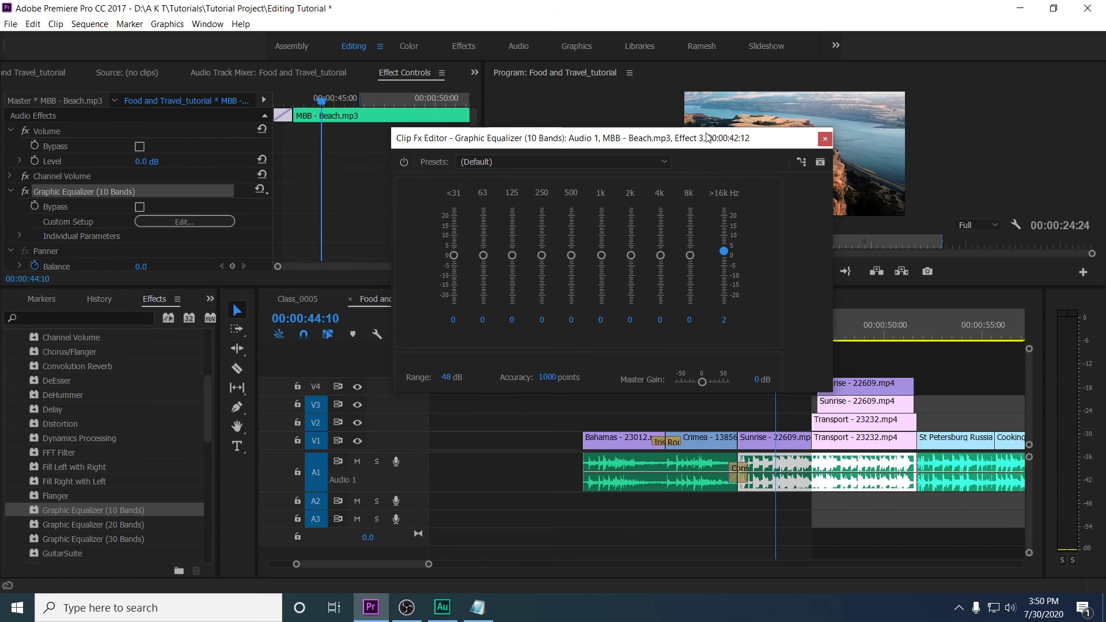
pyautogui.click(648, 162)
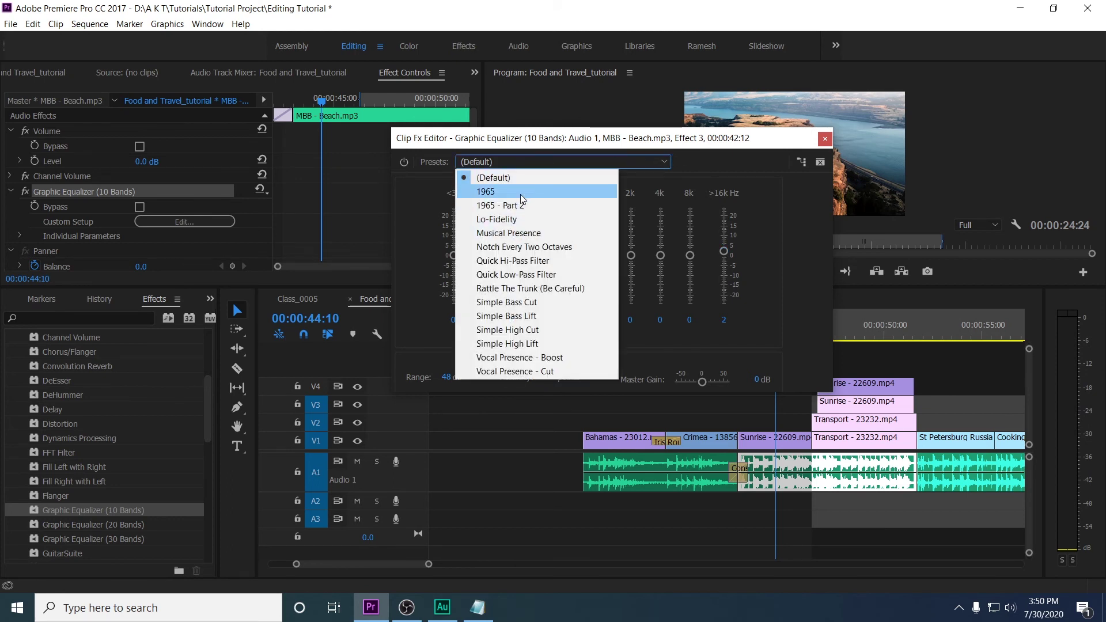
# Step: Audition the 1965 and Lo-Fidelity EQ presets on the beach music
pyautogui.click(543, 145)
pyautogui.click(544, 161)
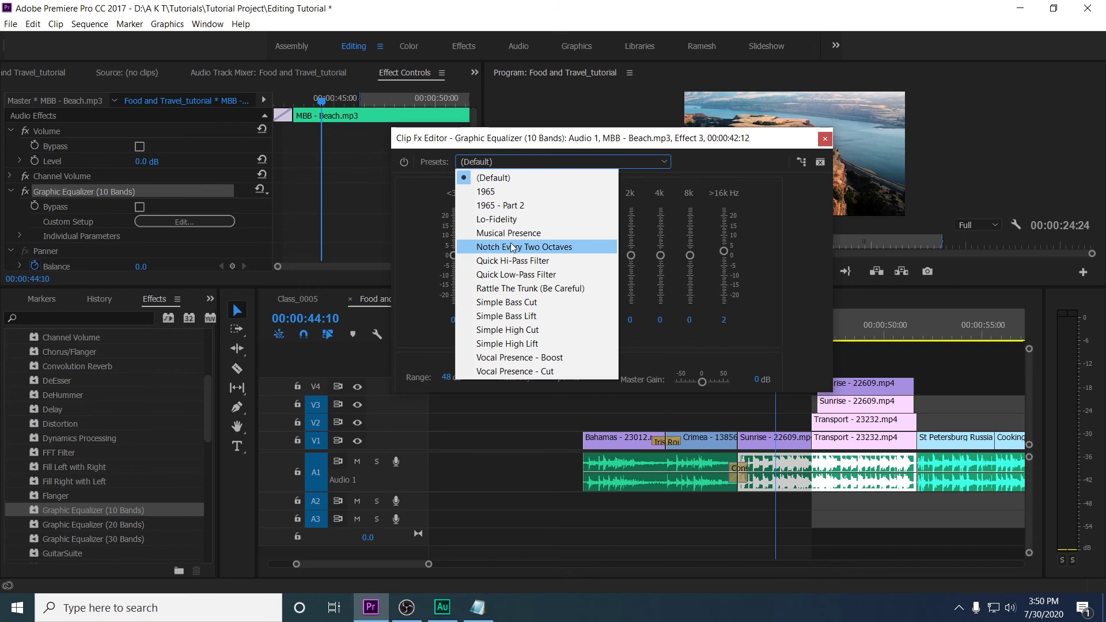
pyautogui.click(509, 193)
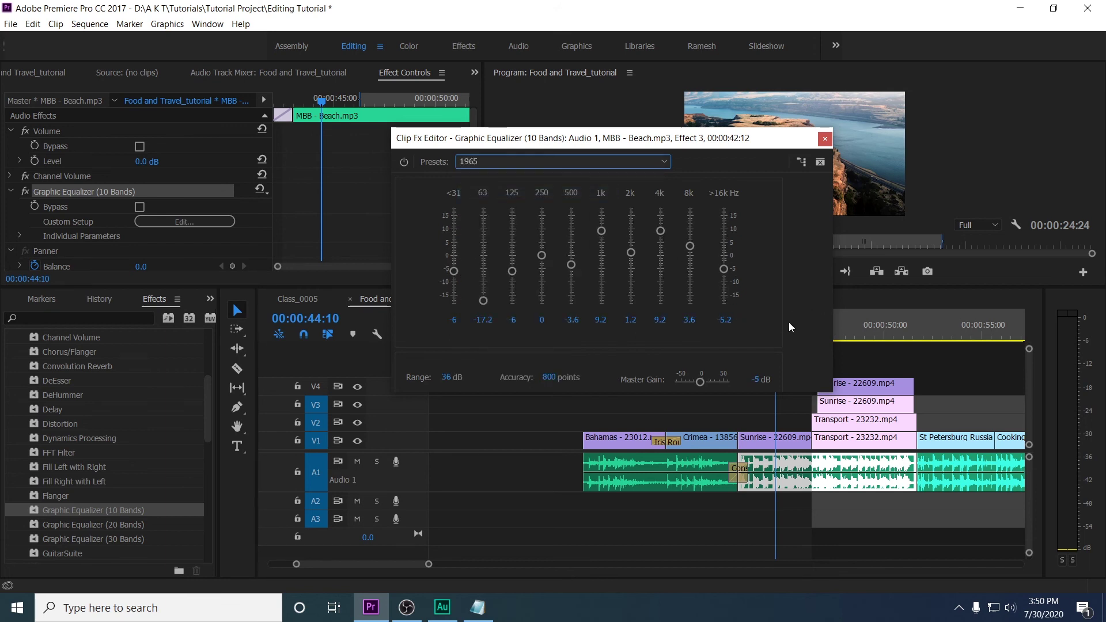
pyautogui.press('space')
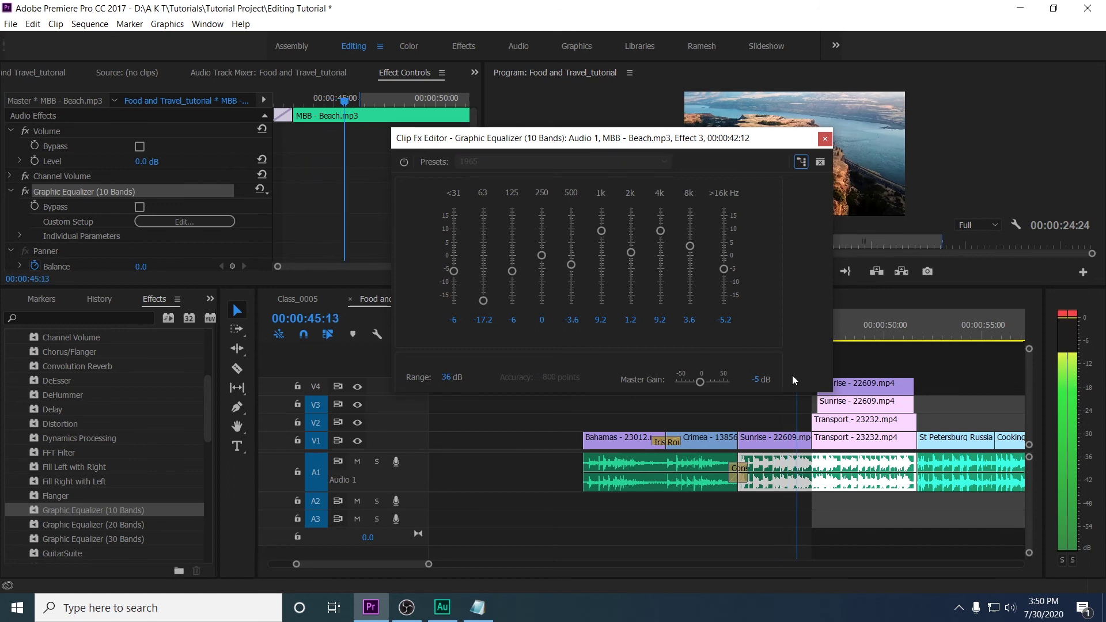
pyautogui.press('space')
pyautogui.click(527, 161)
pyautogui.click(526, 219)
pyautogui.press('space')
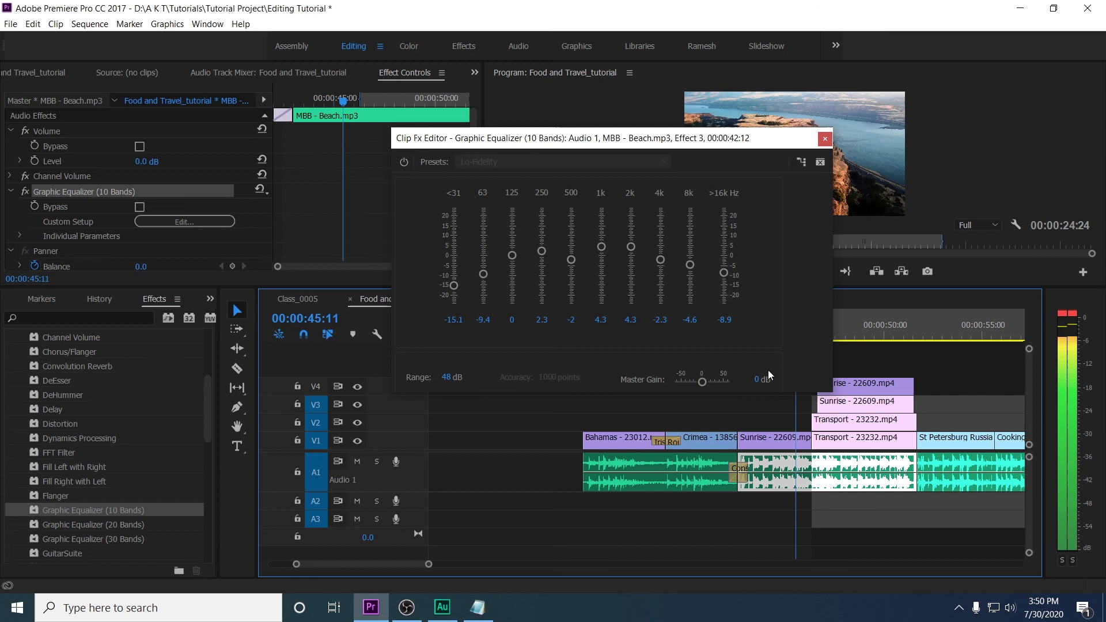
pyautogui.press('space')
# Step: Audition the Musical Presence and Notch Every Two Octaves presets from about 00:00:44
pyautogui.click(542, 161)
pyautogui.click(507, 233)
pyautogui.press('space')
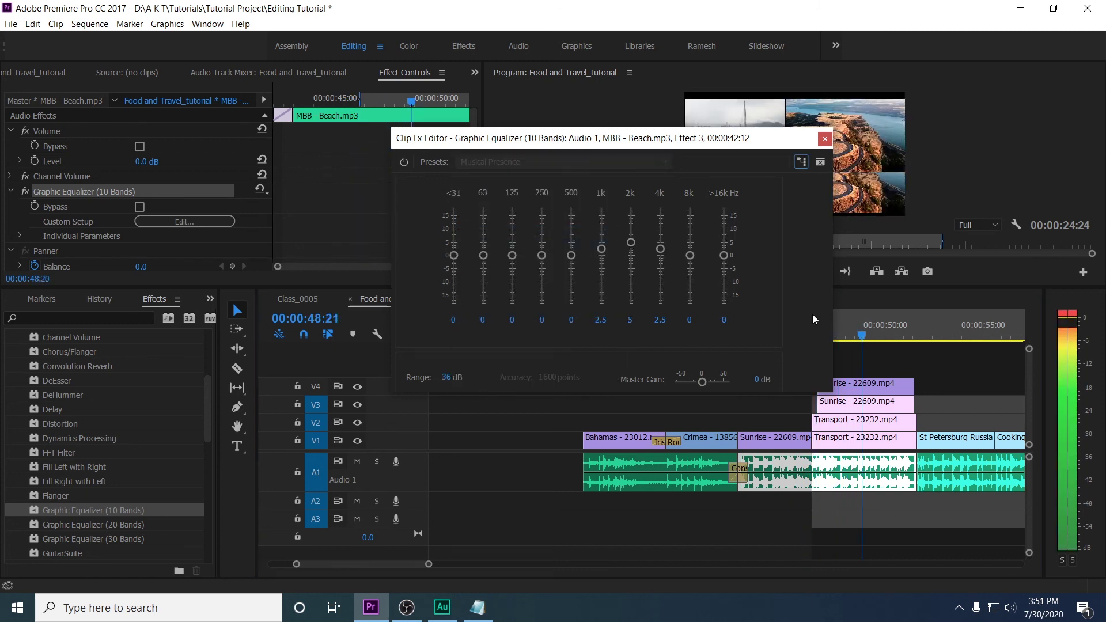
pyautogui.press('space')
pyautogui.click(542, 162)
pyautogui.click(507, 249)
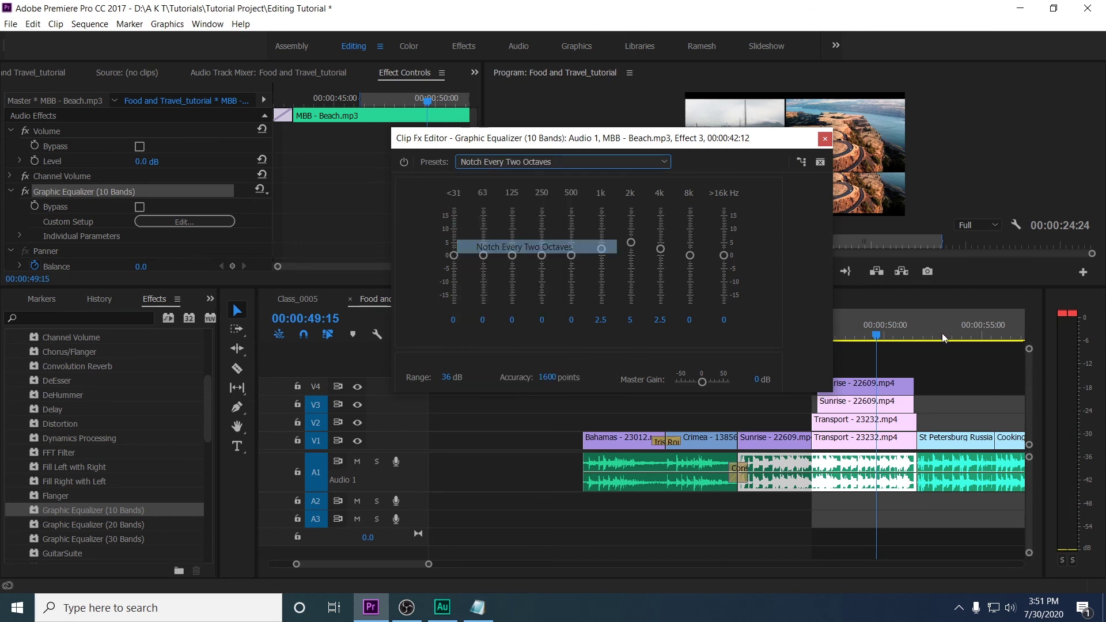
pyautogui.moveTo(872, 326); pyautogui.dragTo(772, 360)
pyautogui.press('space')
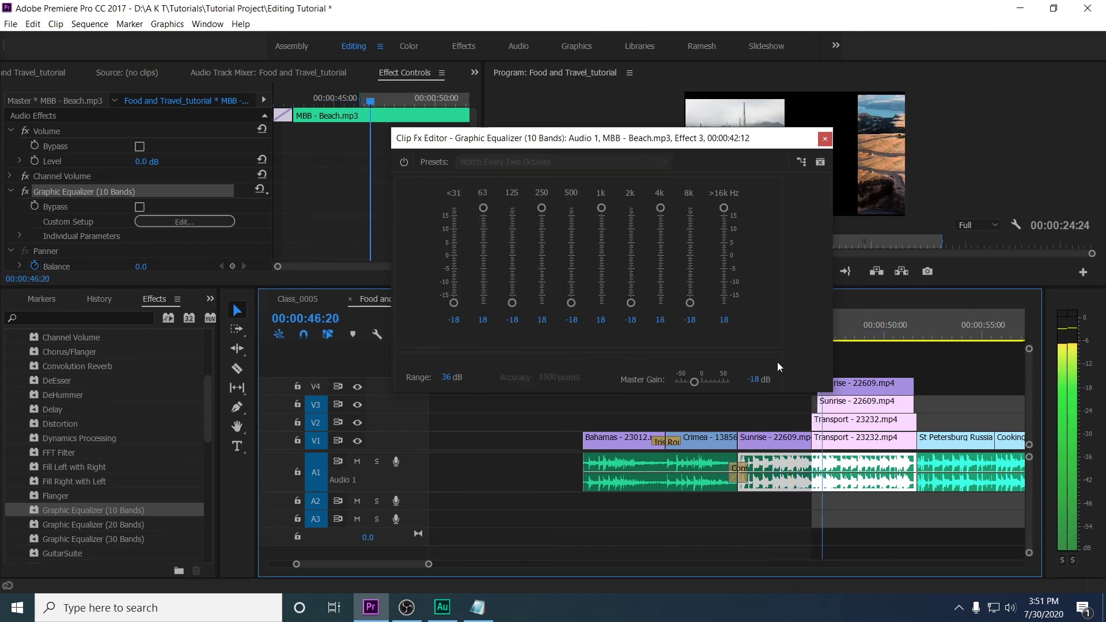
pyautogui.press('space')
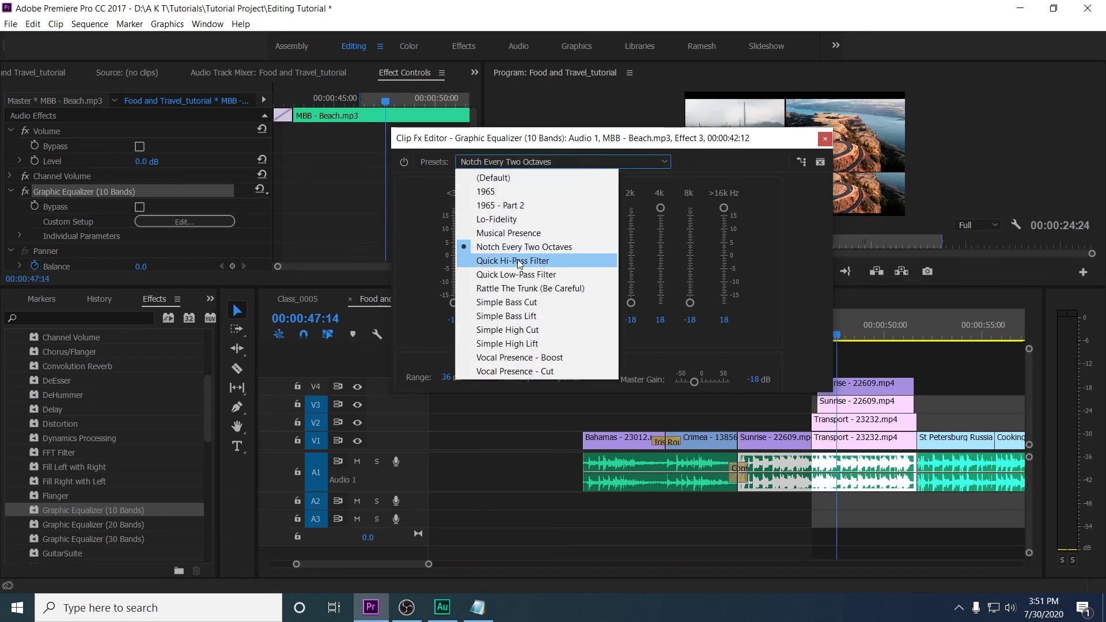
# Step: Settle on the Quick Hi-Pass Filter preset after listening to it
pyautogui.click(513, 260)
pyautogui.press('space')
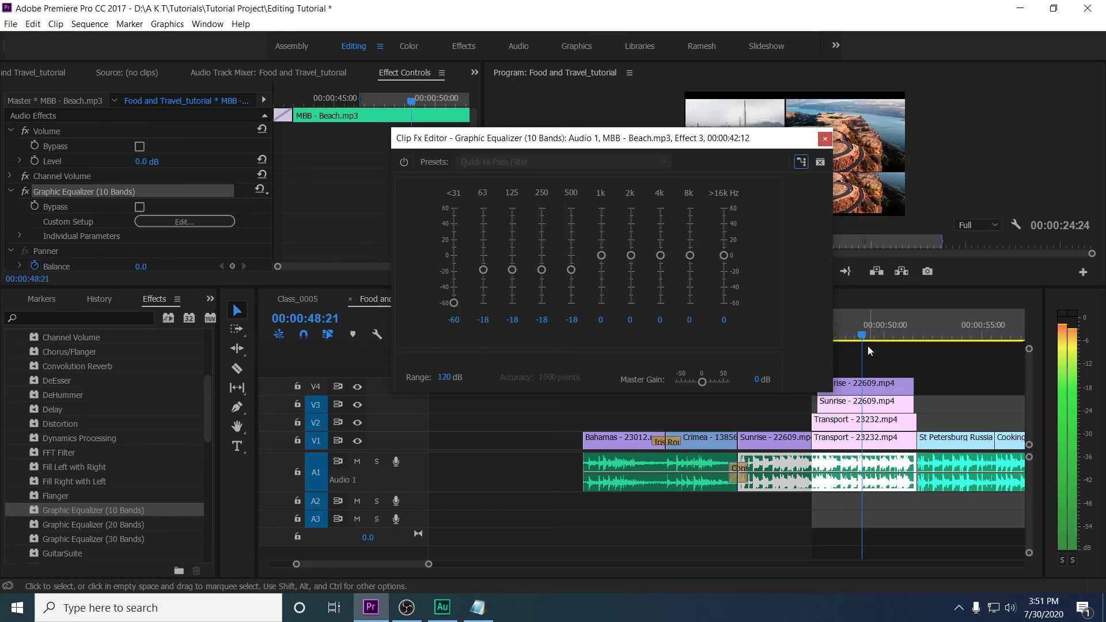
pyautogui.click(871, 340)
pyautogui.press('space')
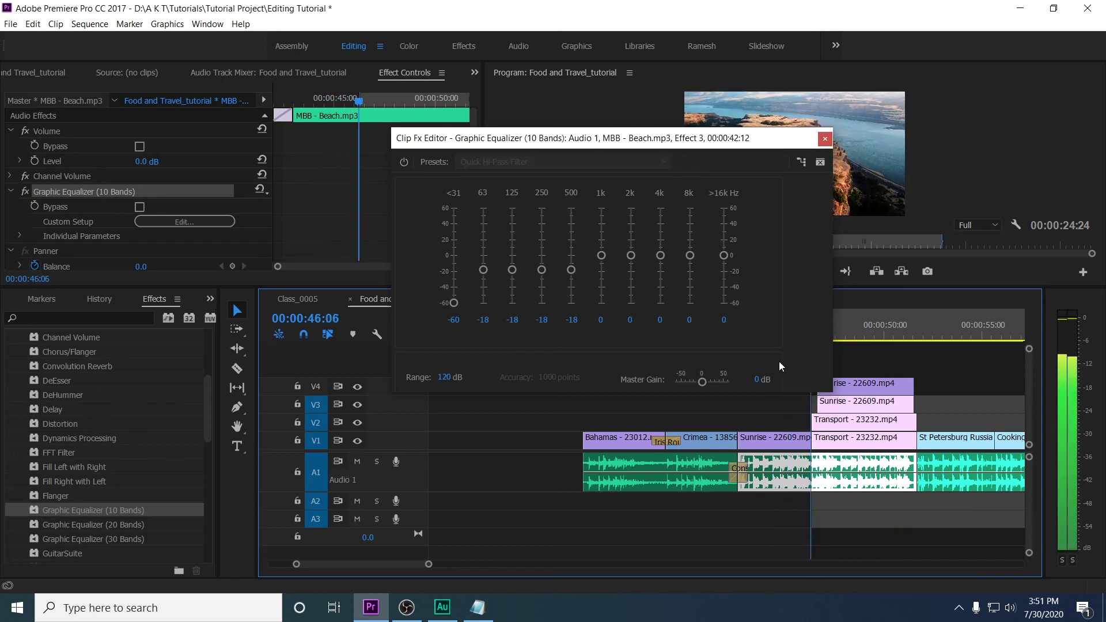
pyautogui.click(579, 164)
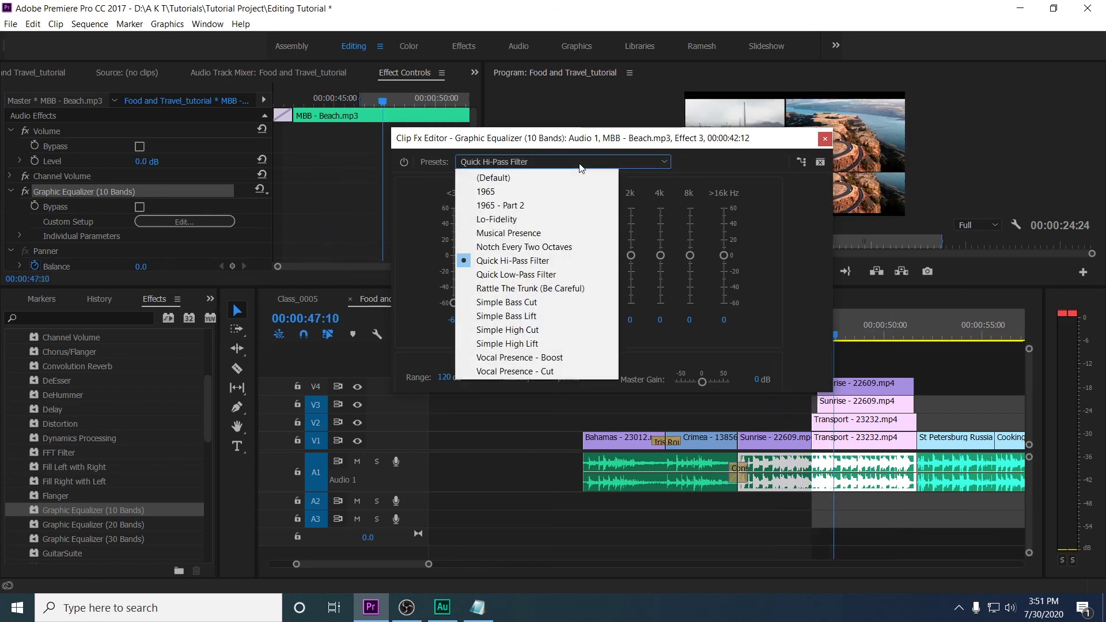
pyautogui.click(607, 142)
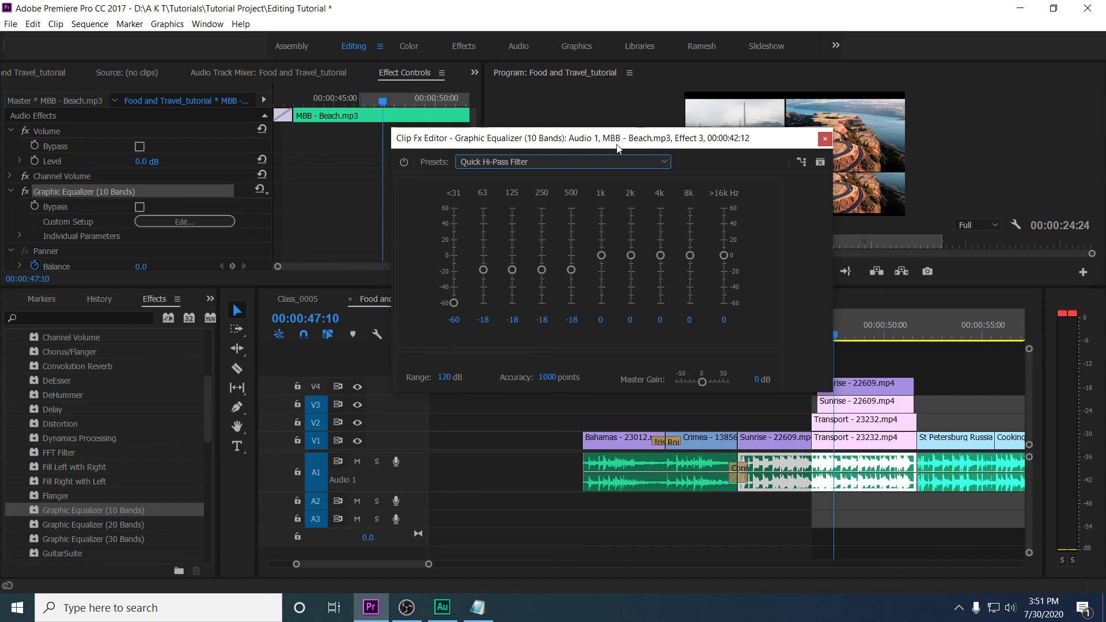
pyautogui.moveTo(676, 140); pyautogui.dragTo(690, 104)
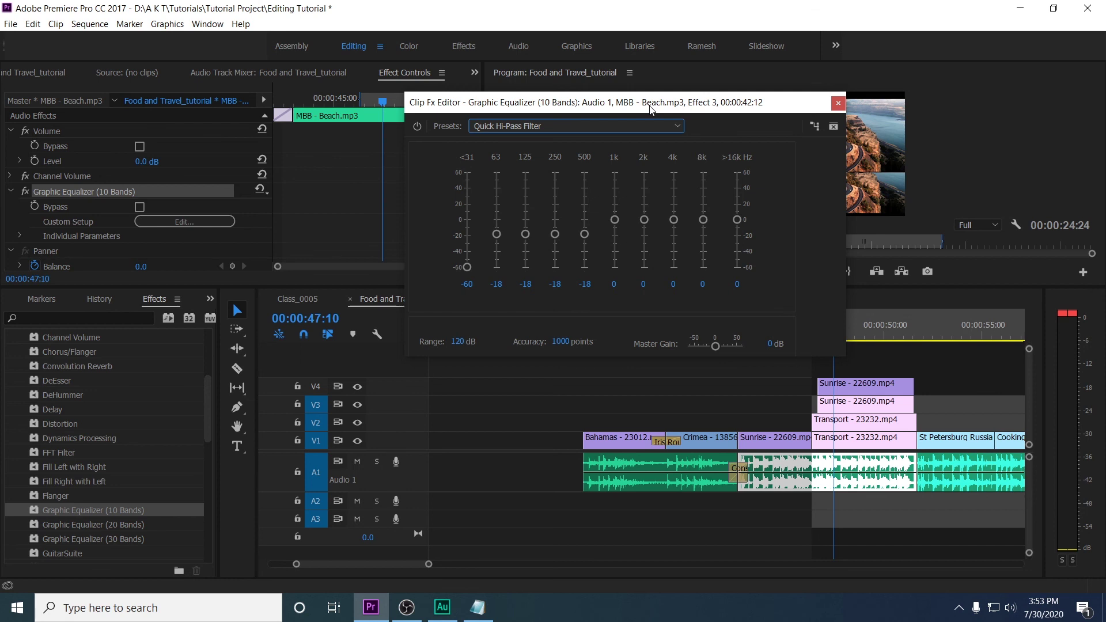
pyautogui.click(838, 102)
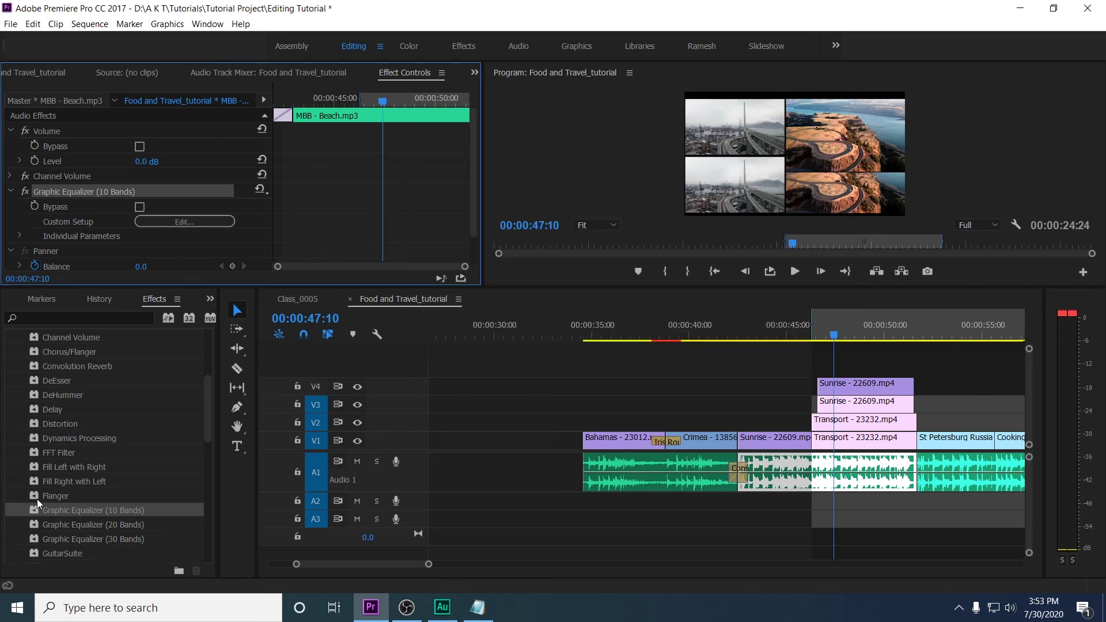
pyautogui.scroll(-2, 75, 469)
pyautogui.scroll(-2, 99, 468)
pyautogui.scroll(-2, 110, 478)
pyautogui.scroll(-2, 111, 482)
pyautogui.scroll(-2, 111, 482)
pyautogui.scroll(-2, 112, 482)
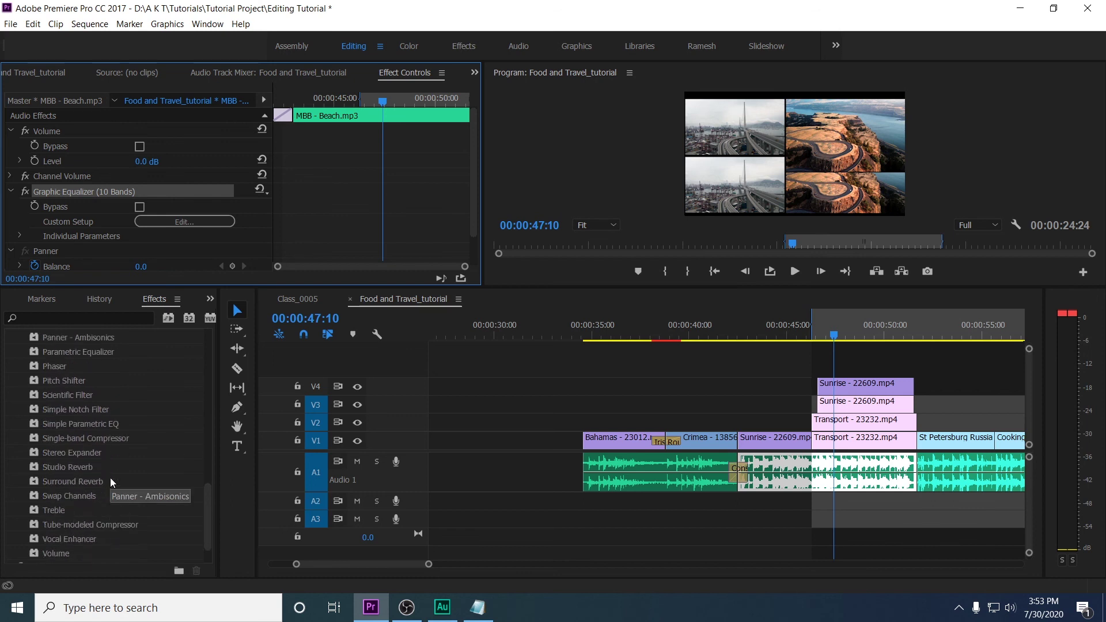